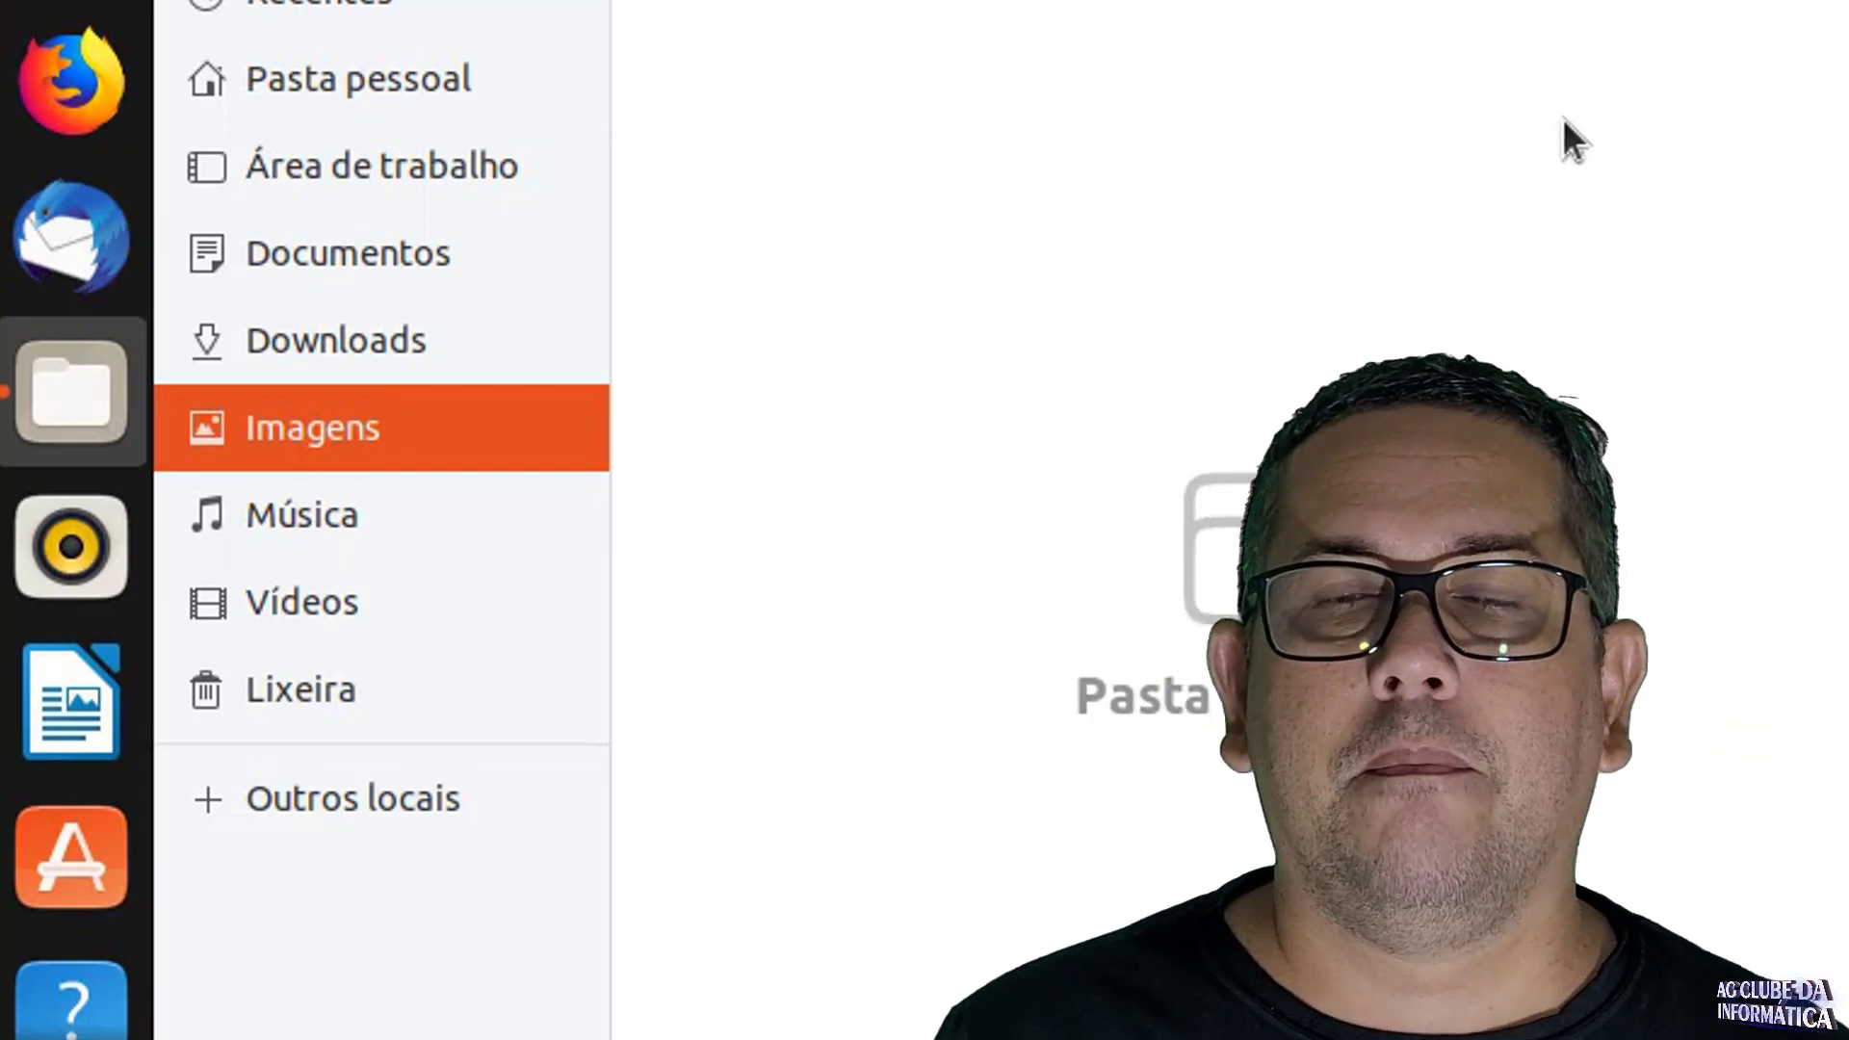
Close the file manager window and open the desktop background settings.
{"action": "key", "text": "ctrl+q"}
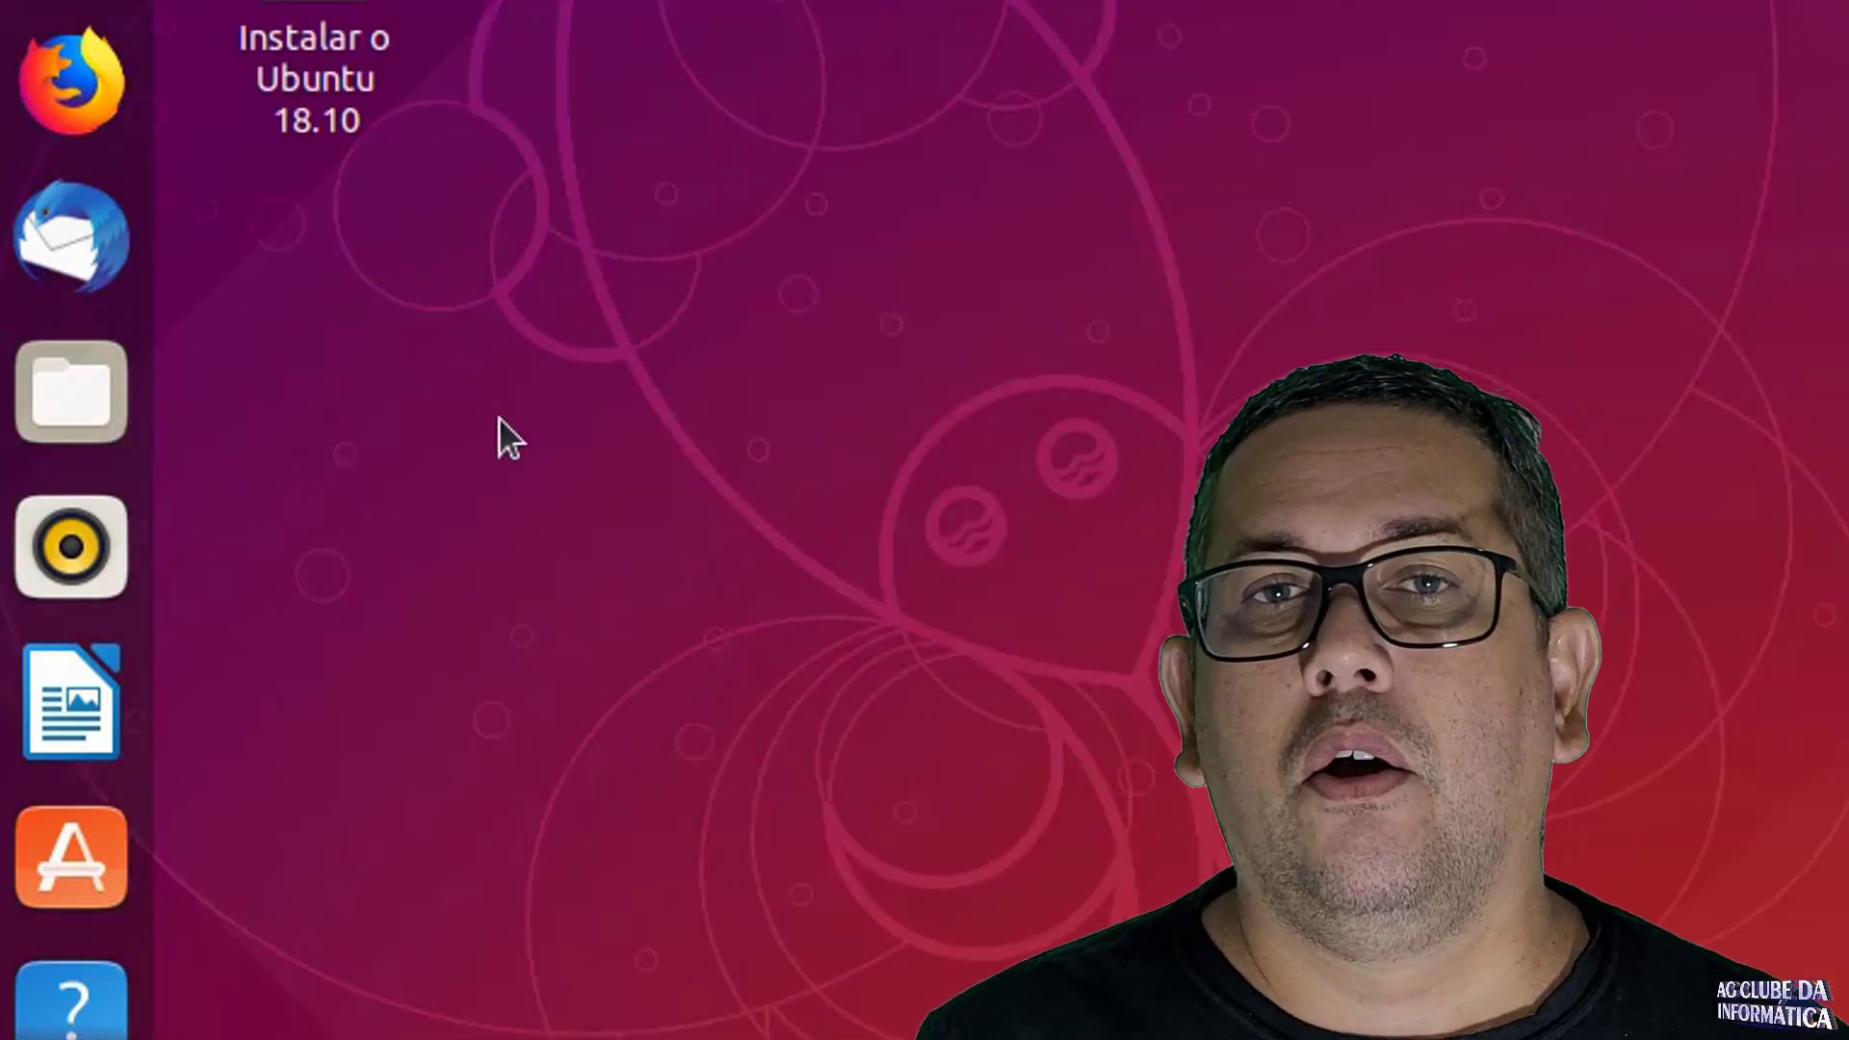
{"action": "right_click", "coordinate": [503, 424]}
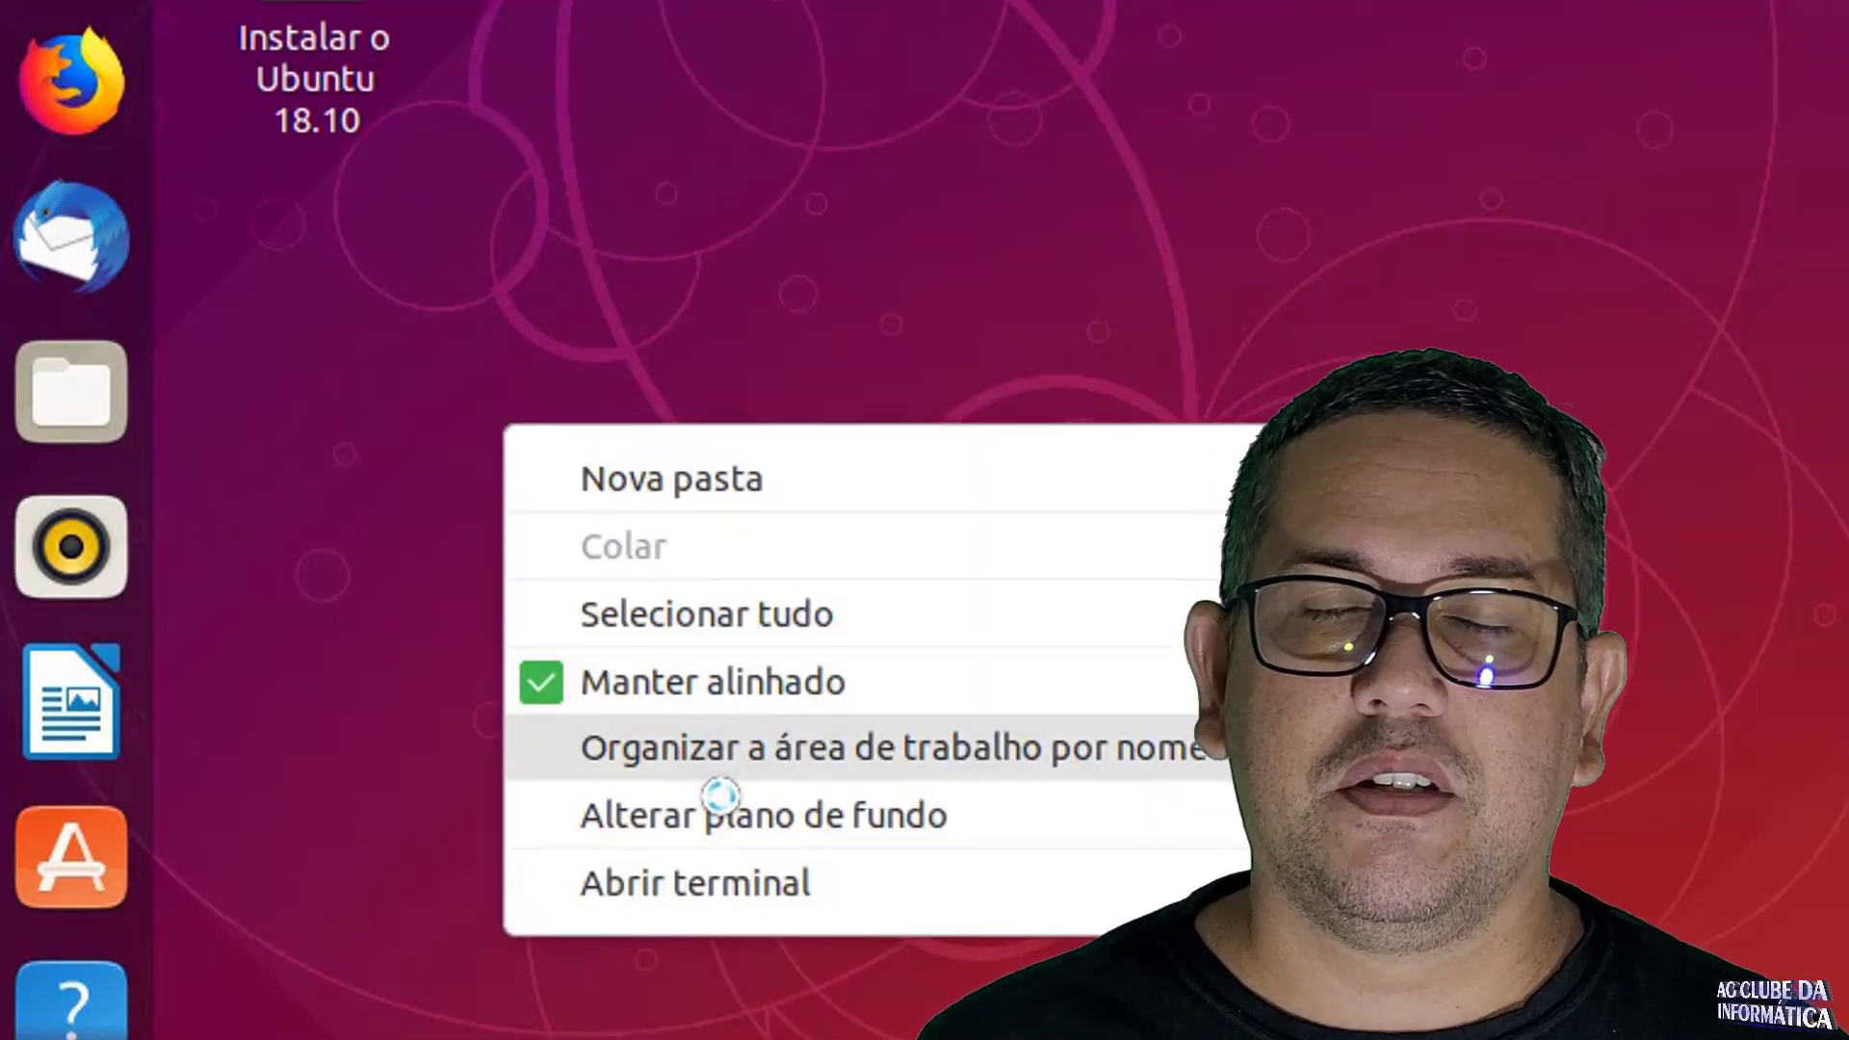
{"action": "left_click", "coordinate": [722, 819]}
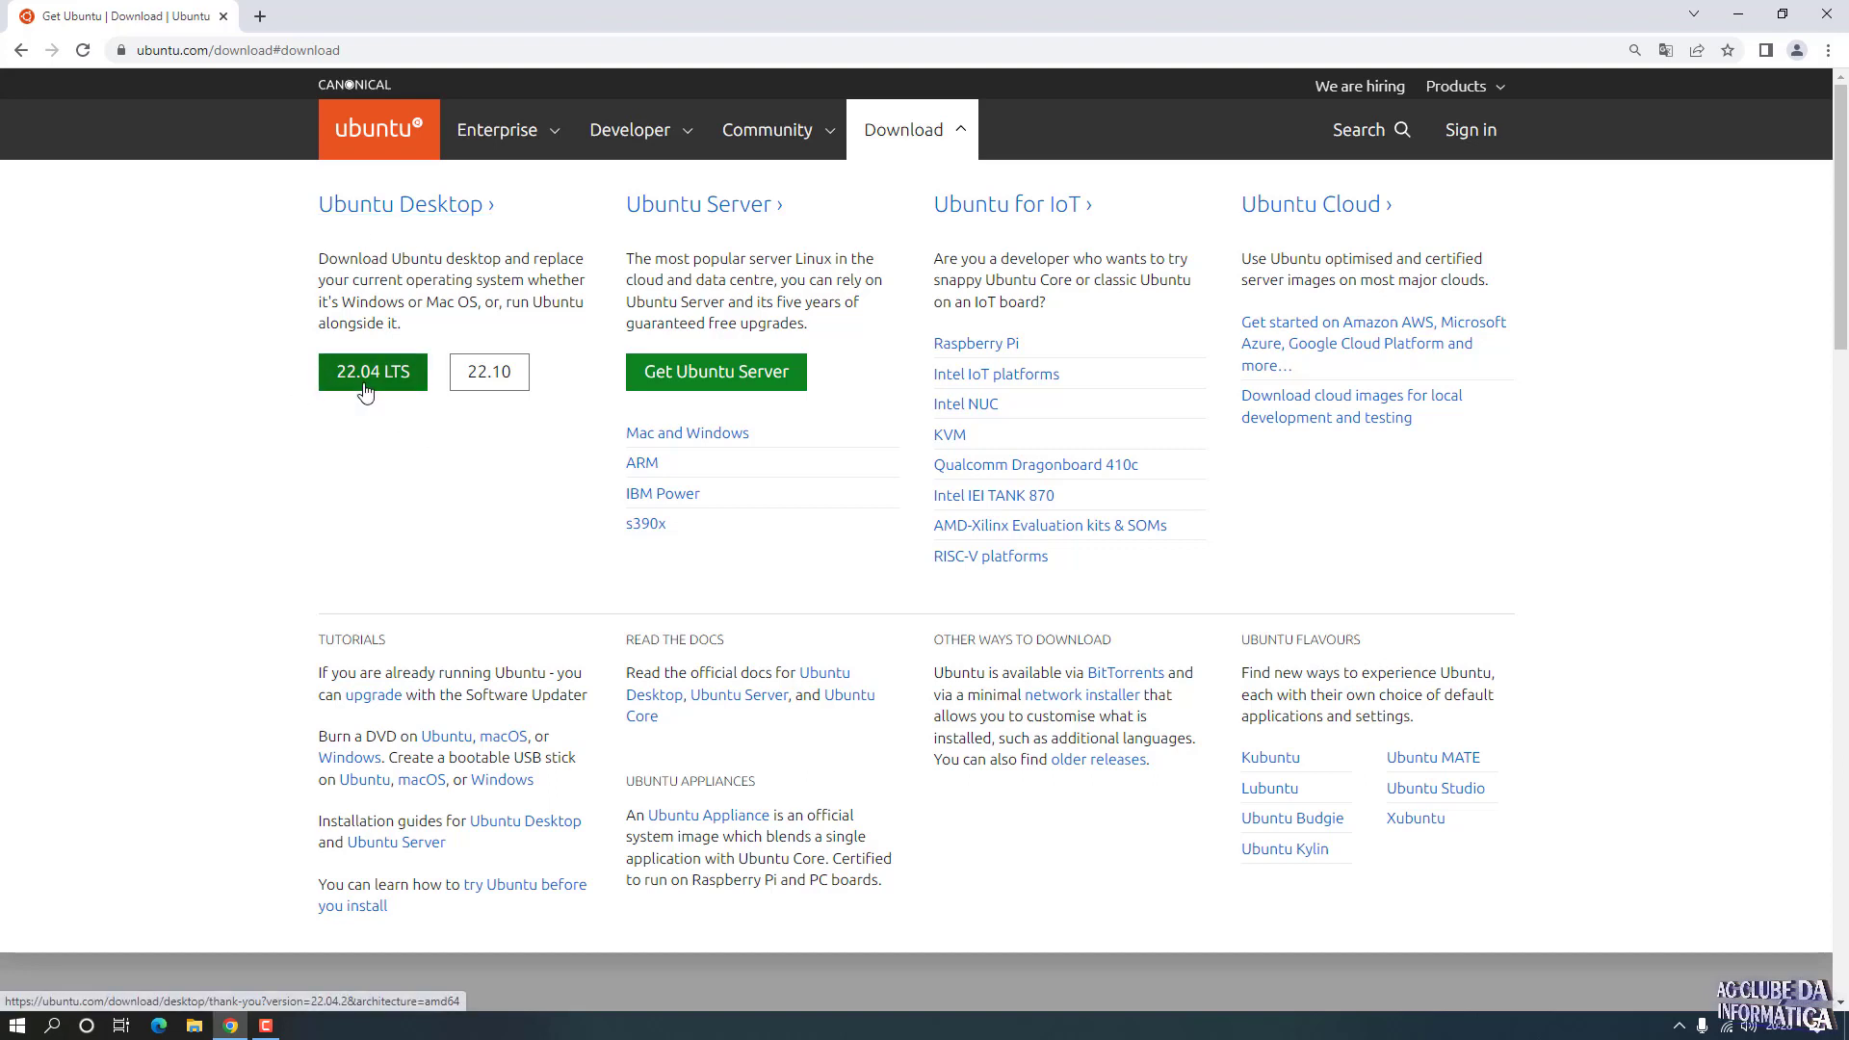
Download the Ubuntu Desktop 22.10 image and locate the ubuntu-22.10-desktop-amd64 file in the Downloads folder.
{"action": "left_click", "coordinate": [481, 384]}
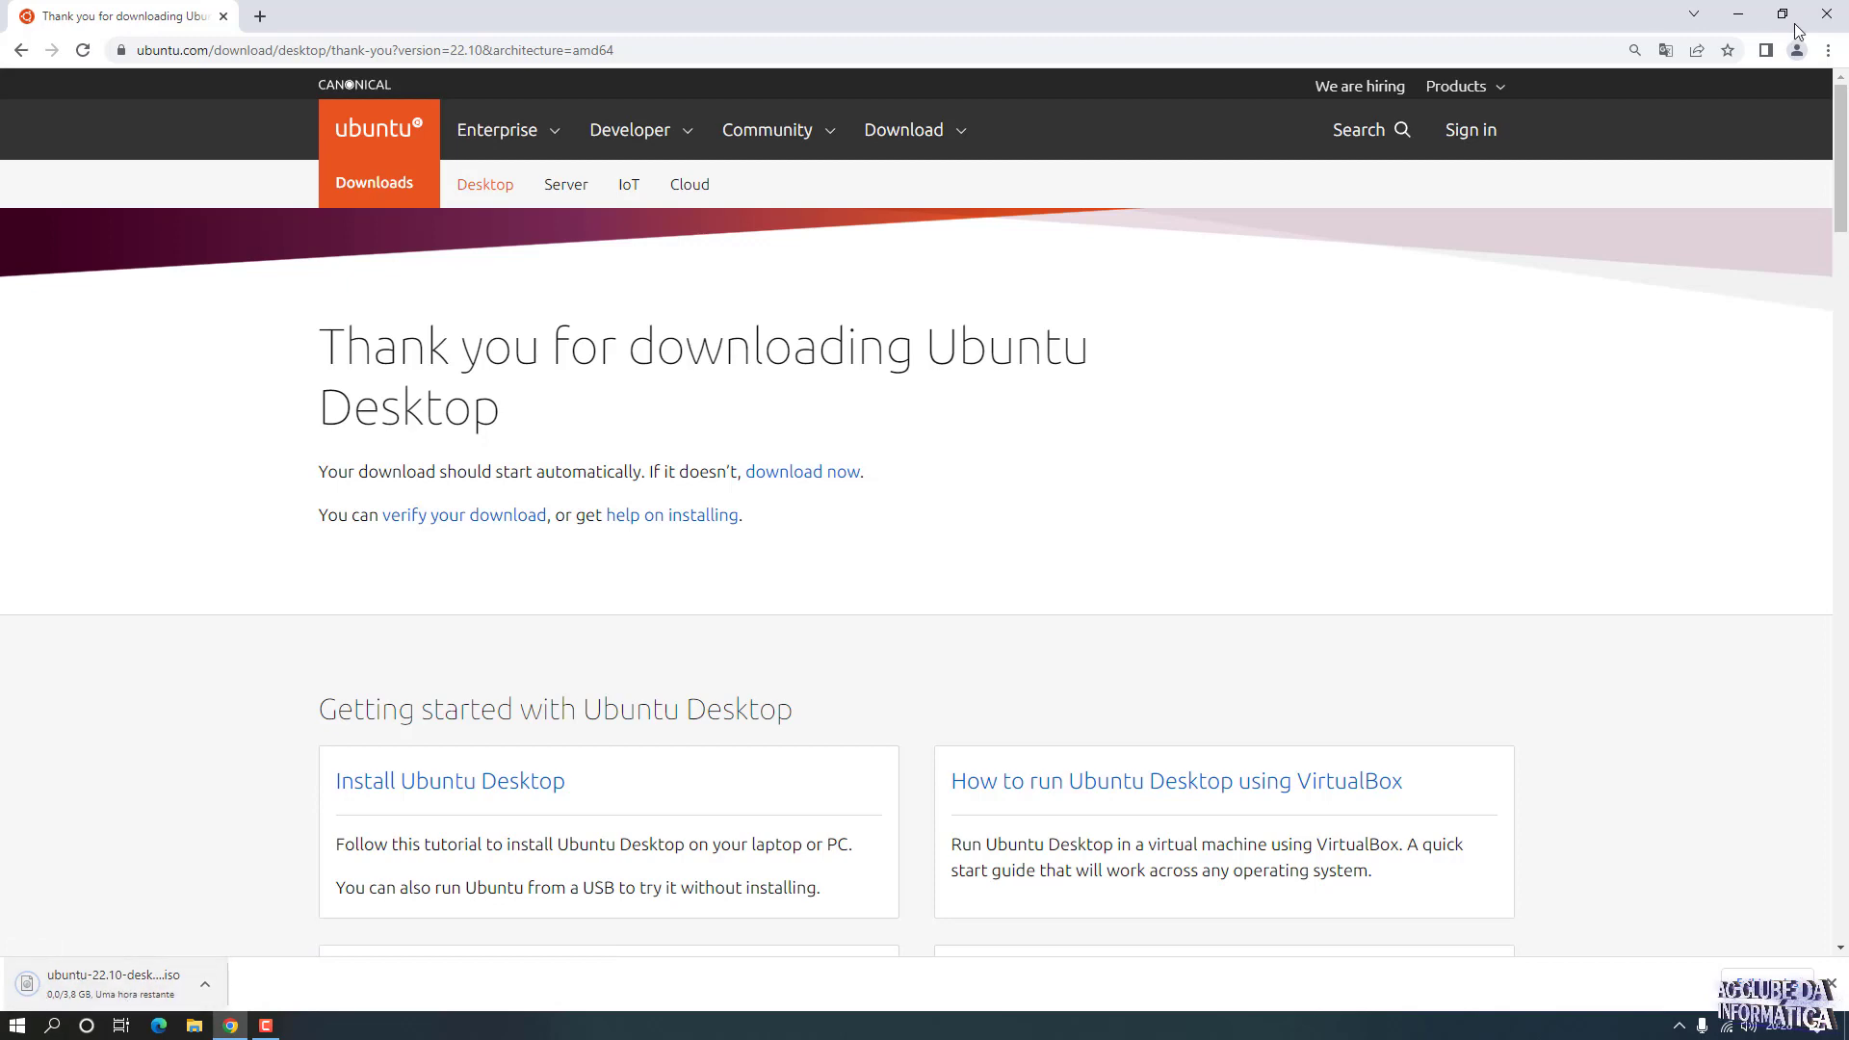
{"action": "left_click", "coordinate": [1738, 14]}
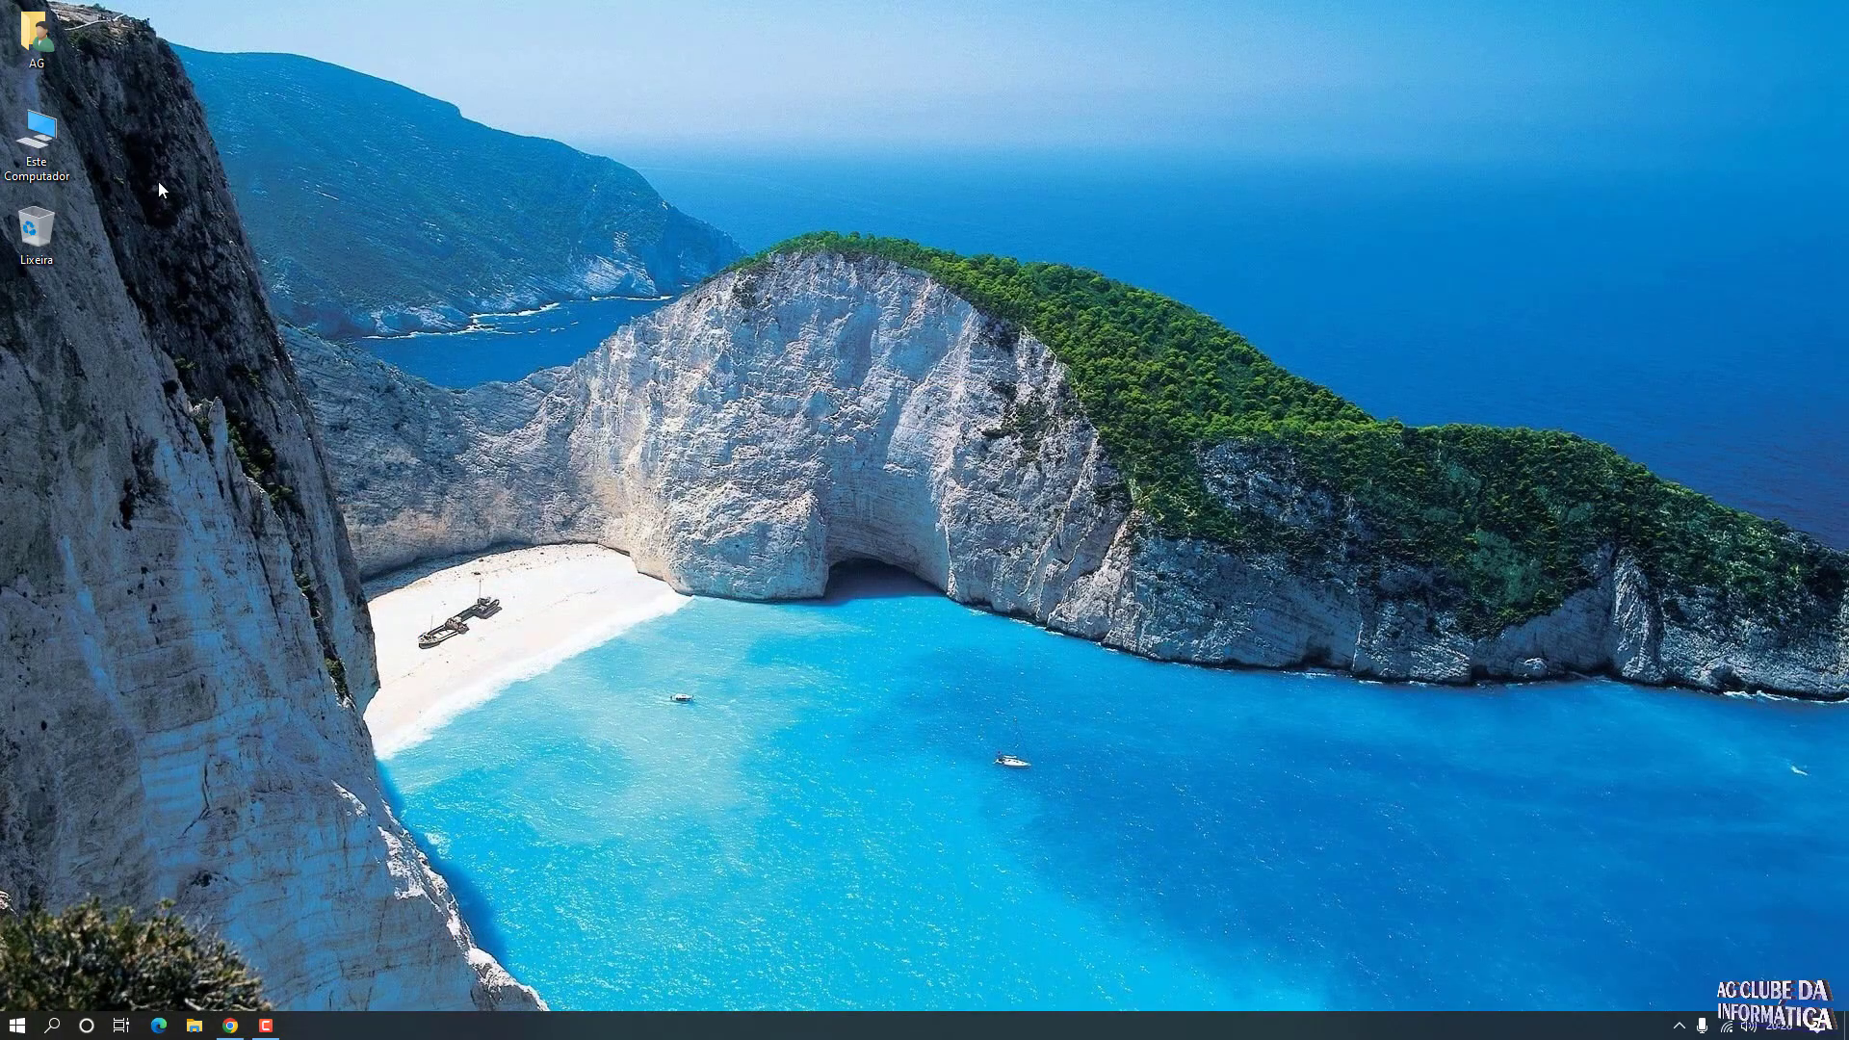
{"action": "double_click", "coordinate": [37, 139]}
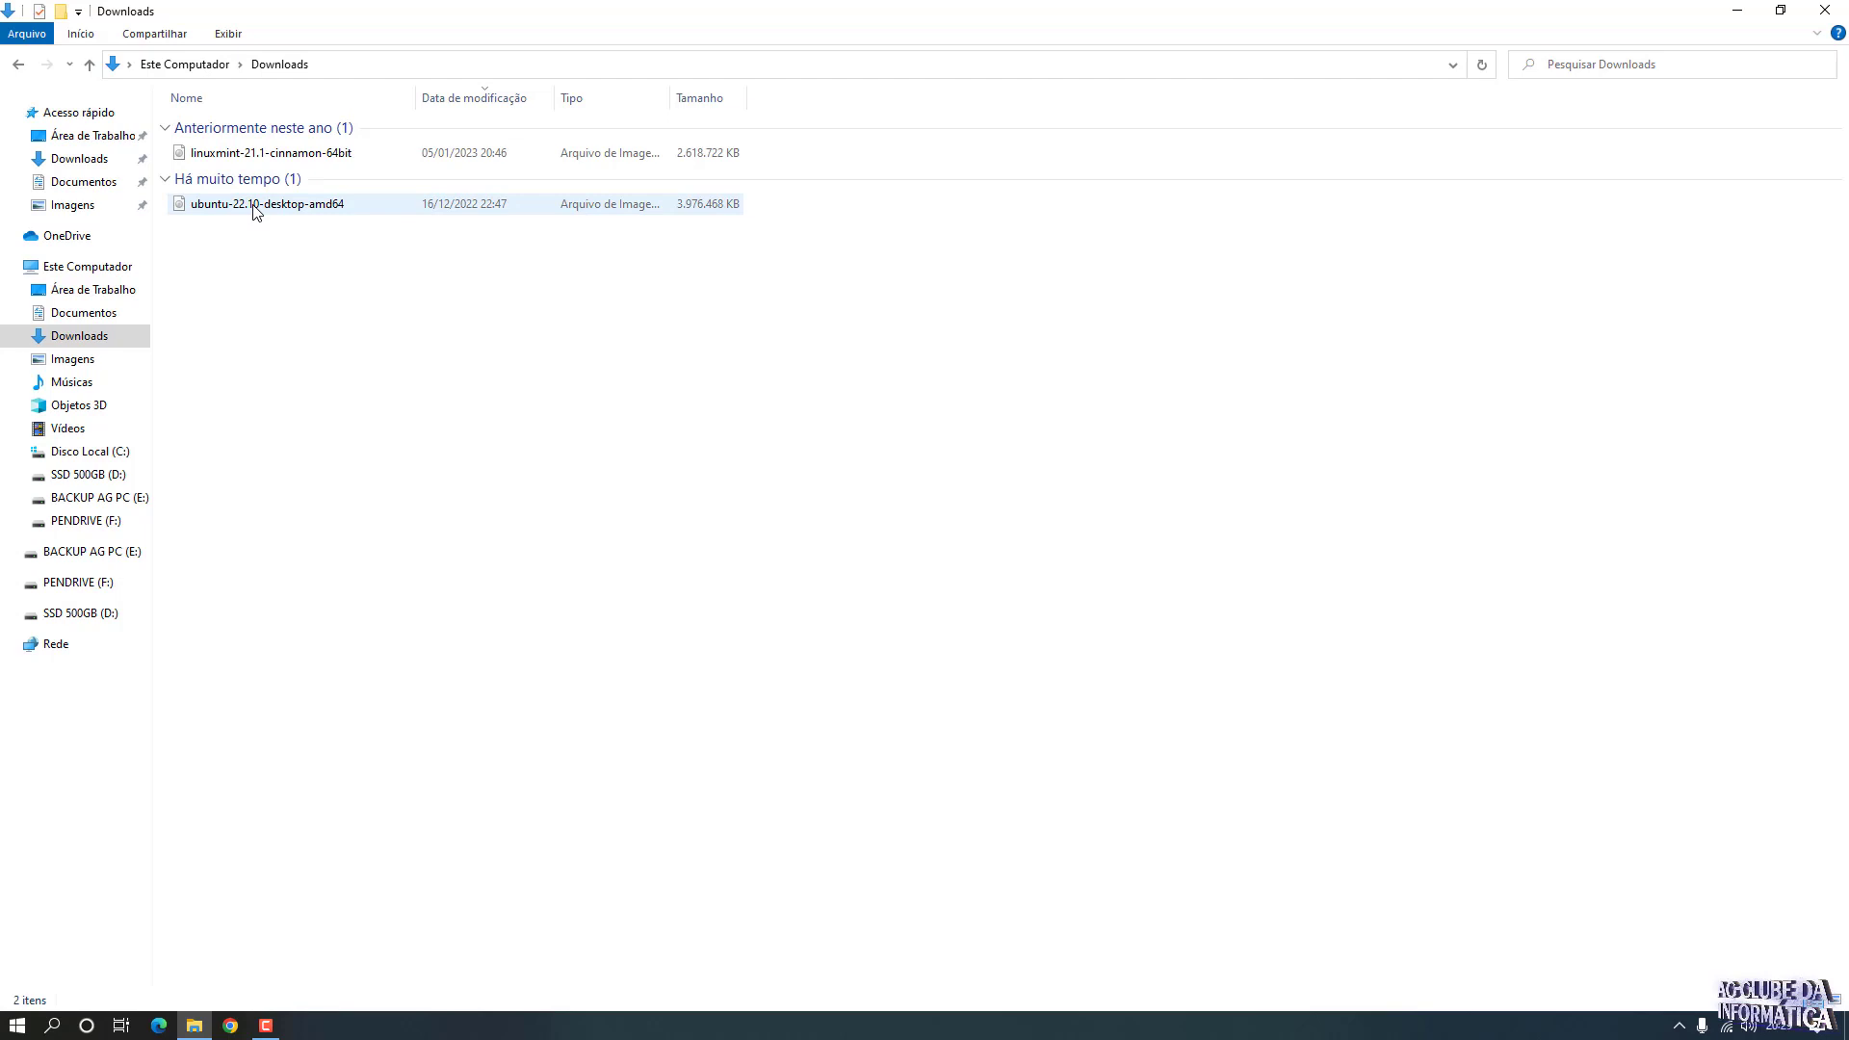
{"action": "mouse_move", "coordinate": [256, 212]}
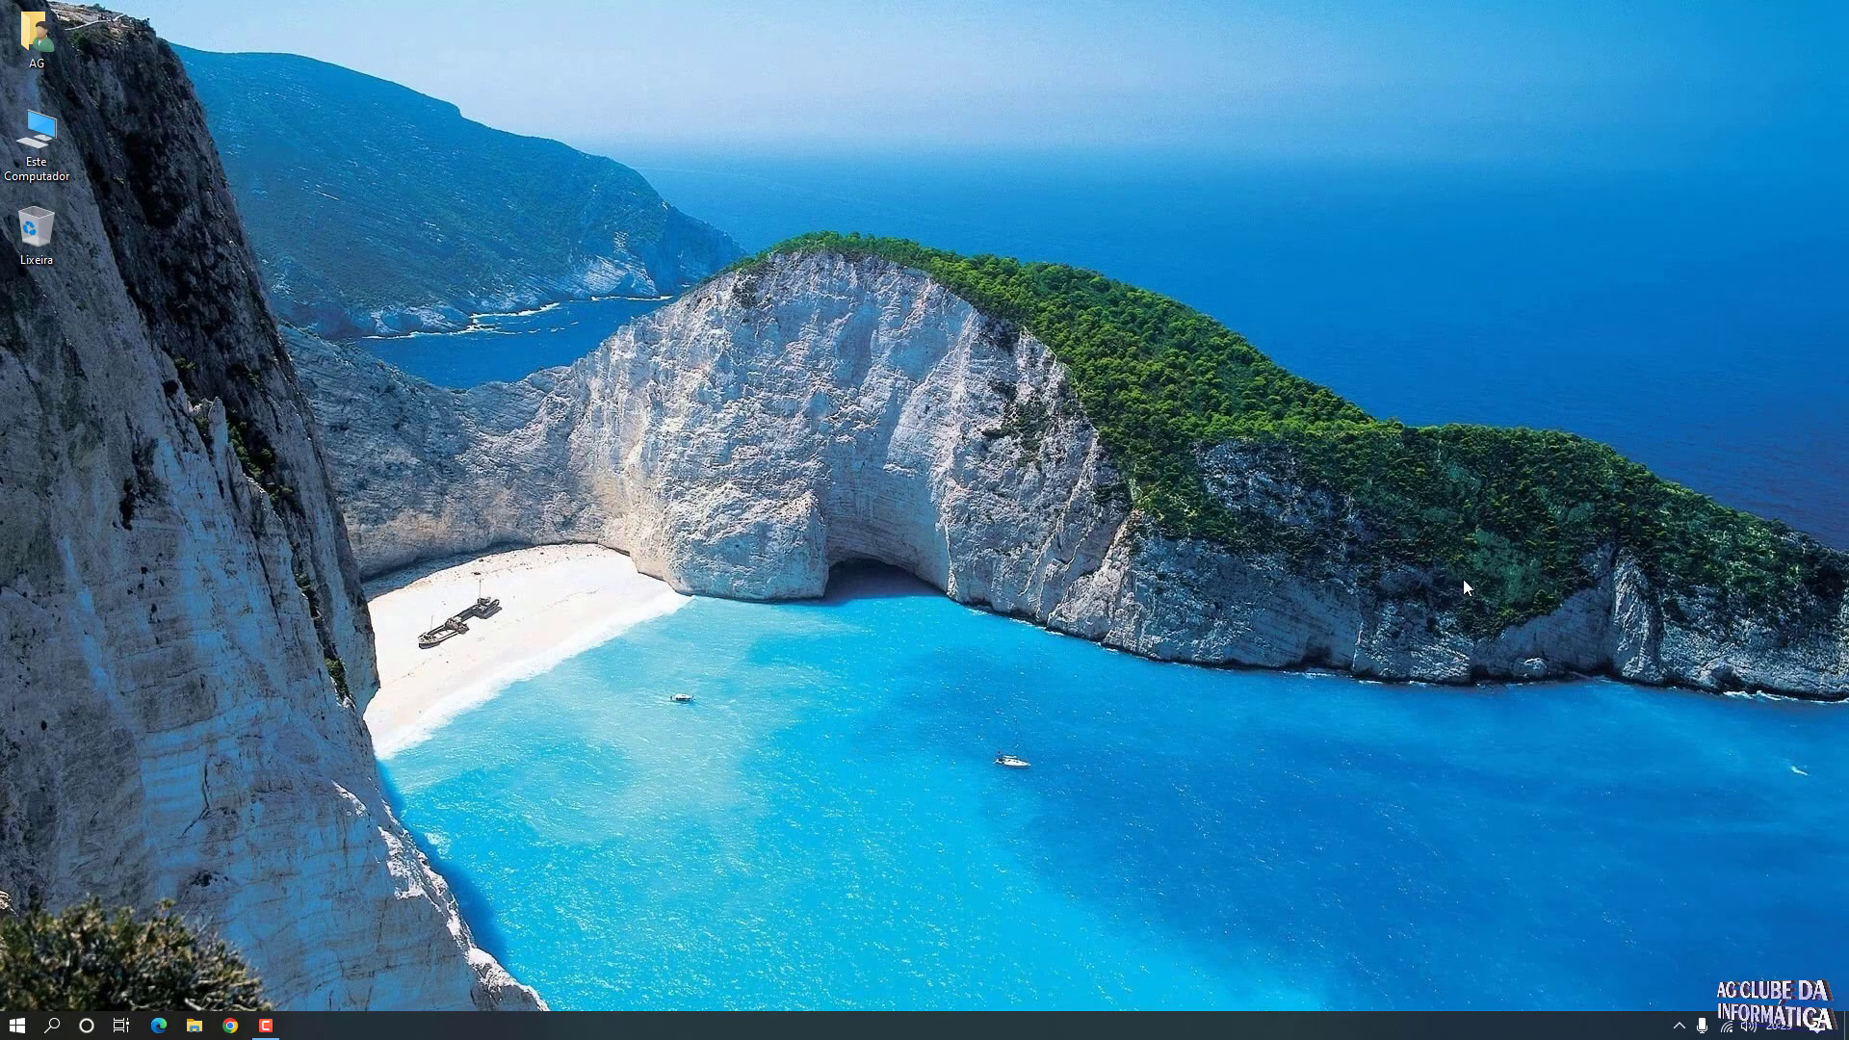
Open the format settings of the PENDRIVE (F:) drive and set the file system to FAT32 (Padrão).
{"action": "double_click", "coordinate": [37, 140]}
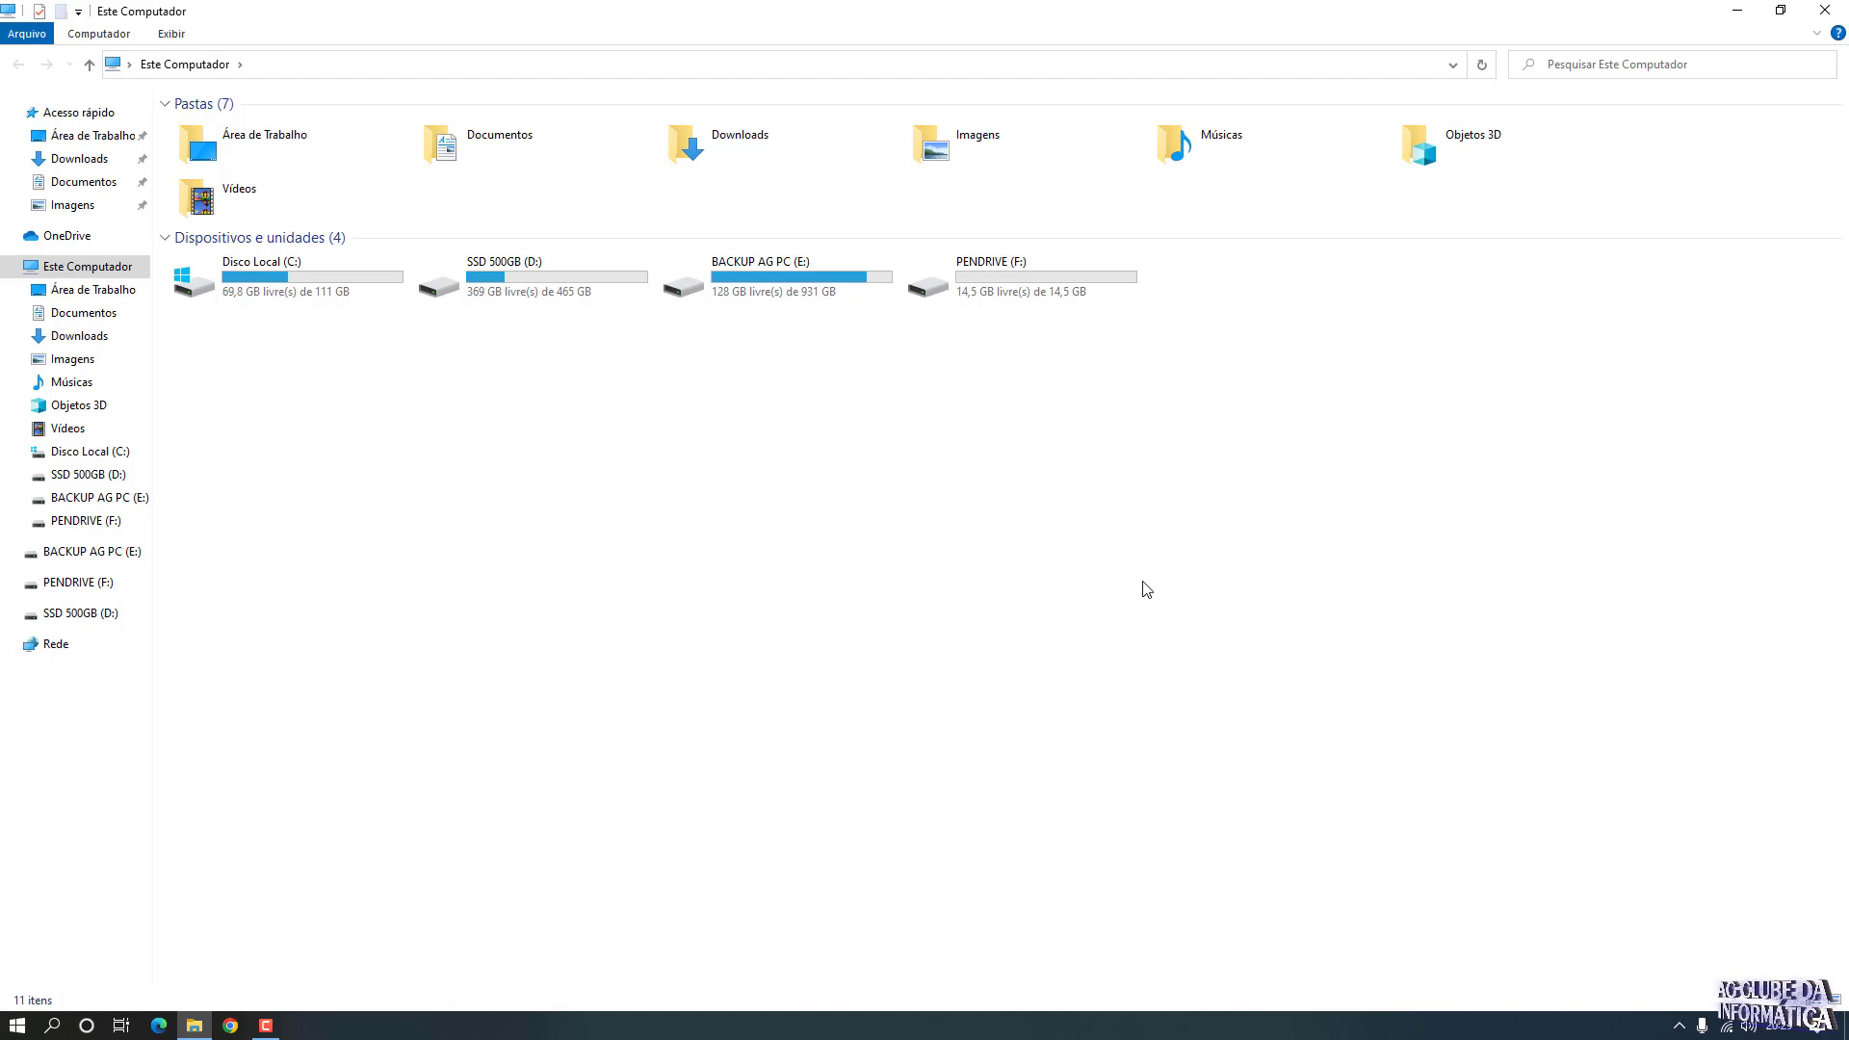
{"action": "right_click", "coordinate": [988, 275]}
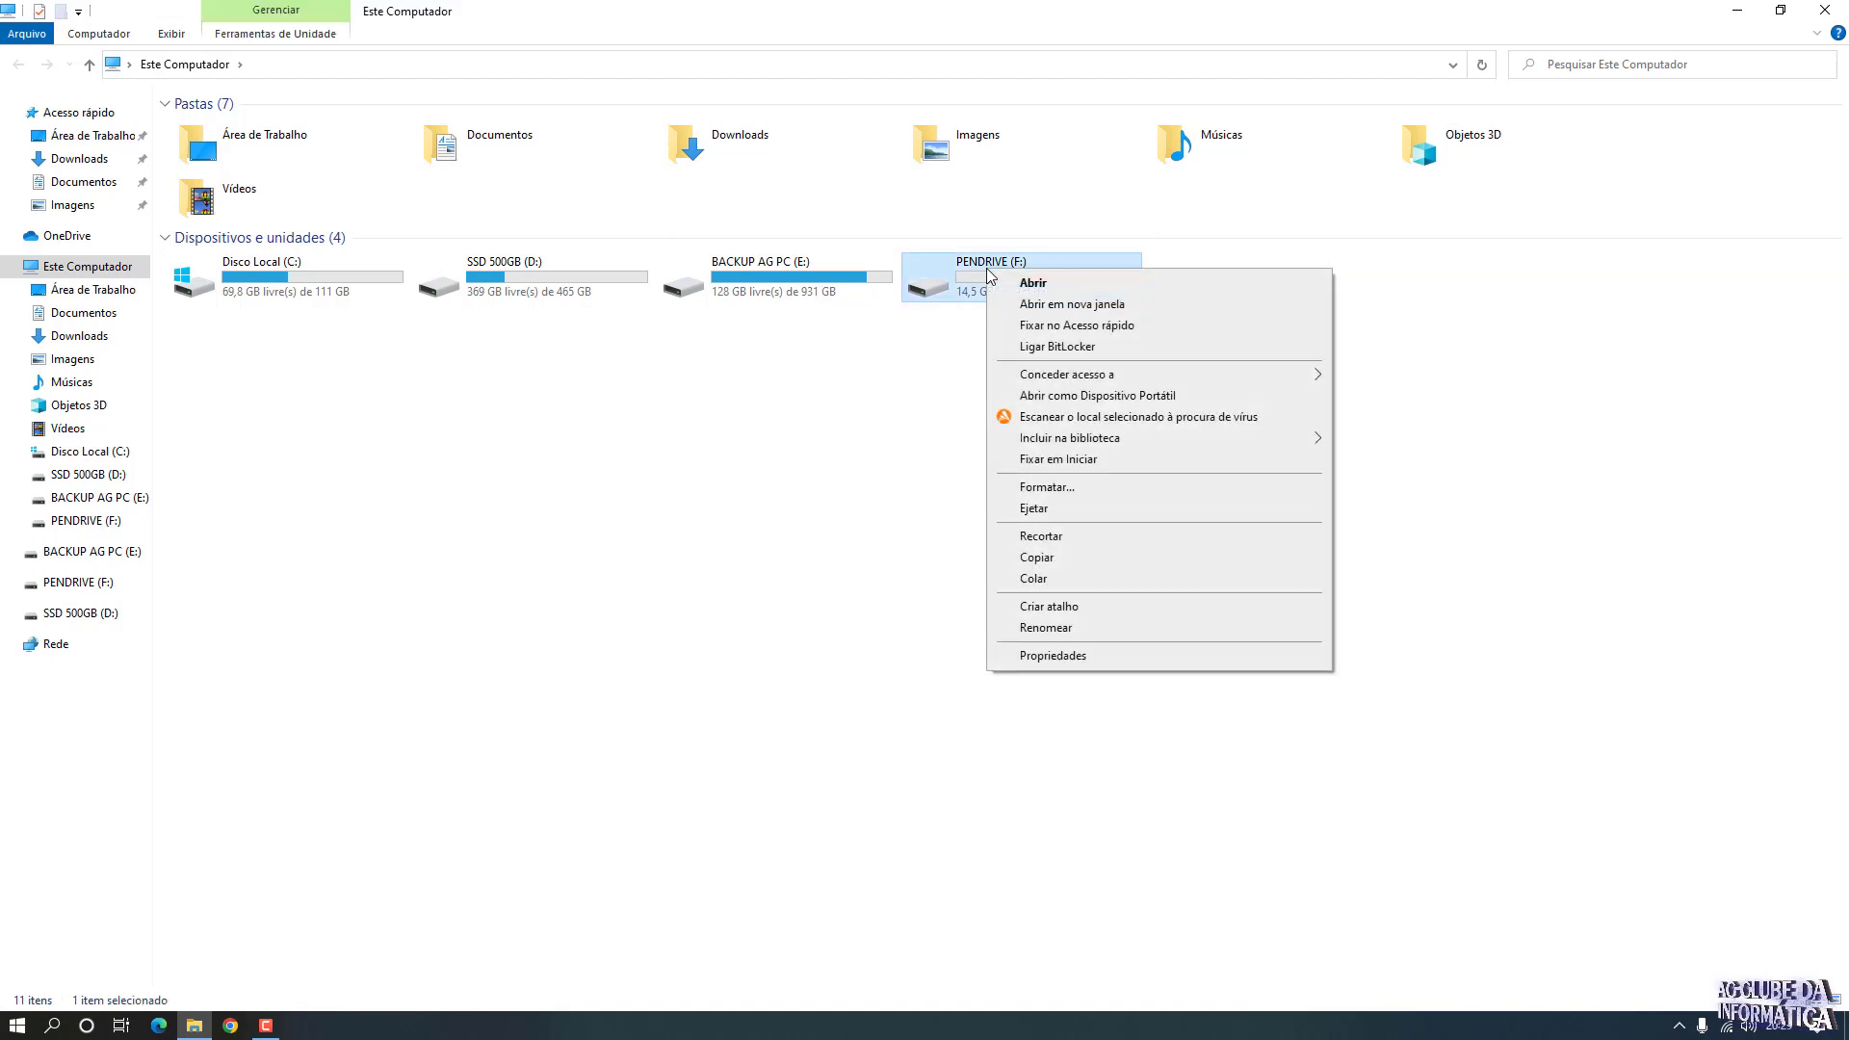
{"action": "left_click", "coordinate": [1078, 491]}
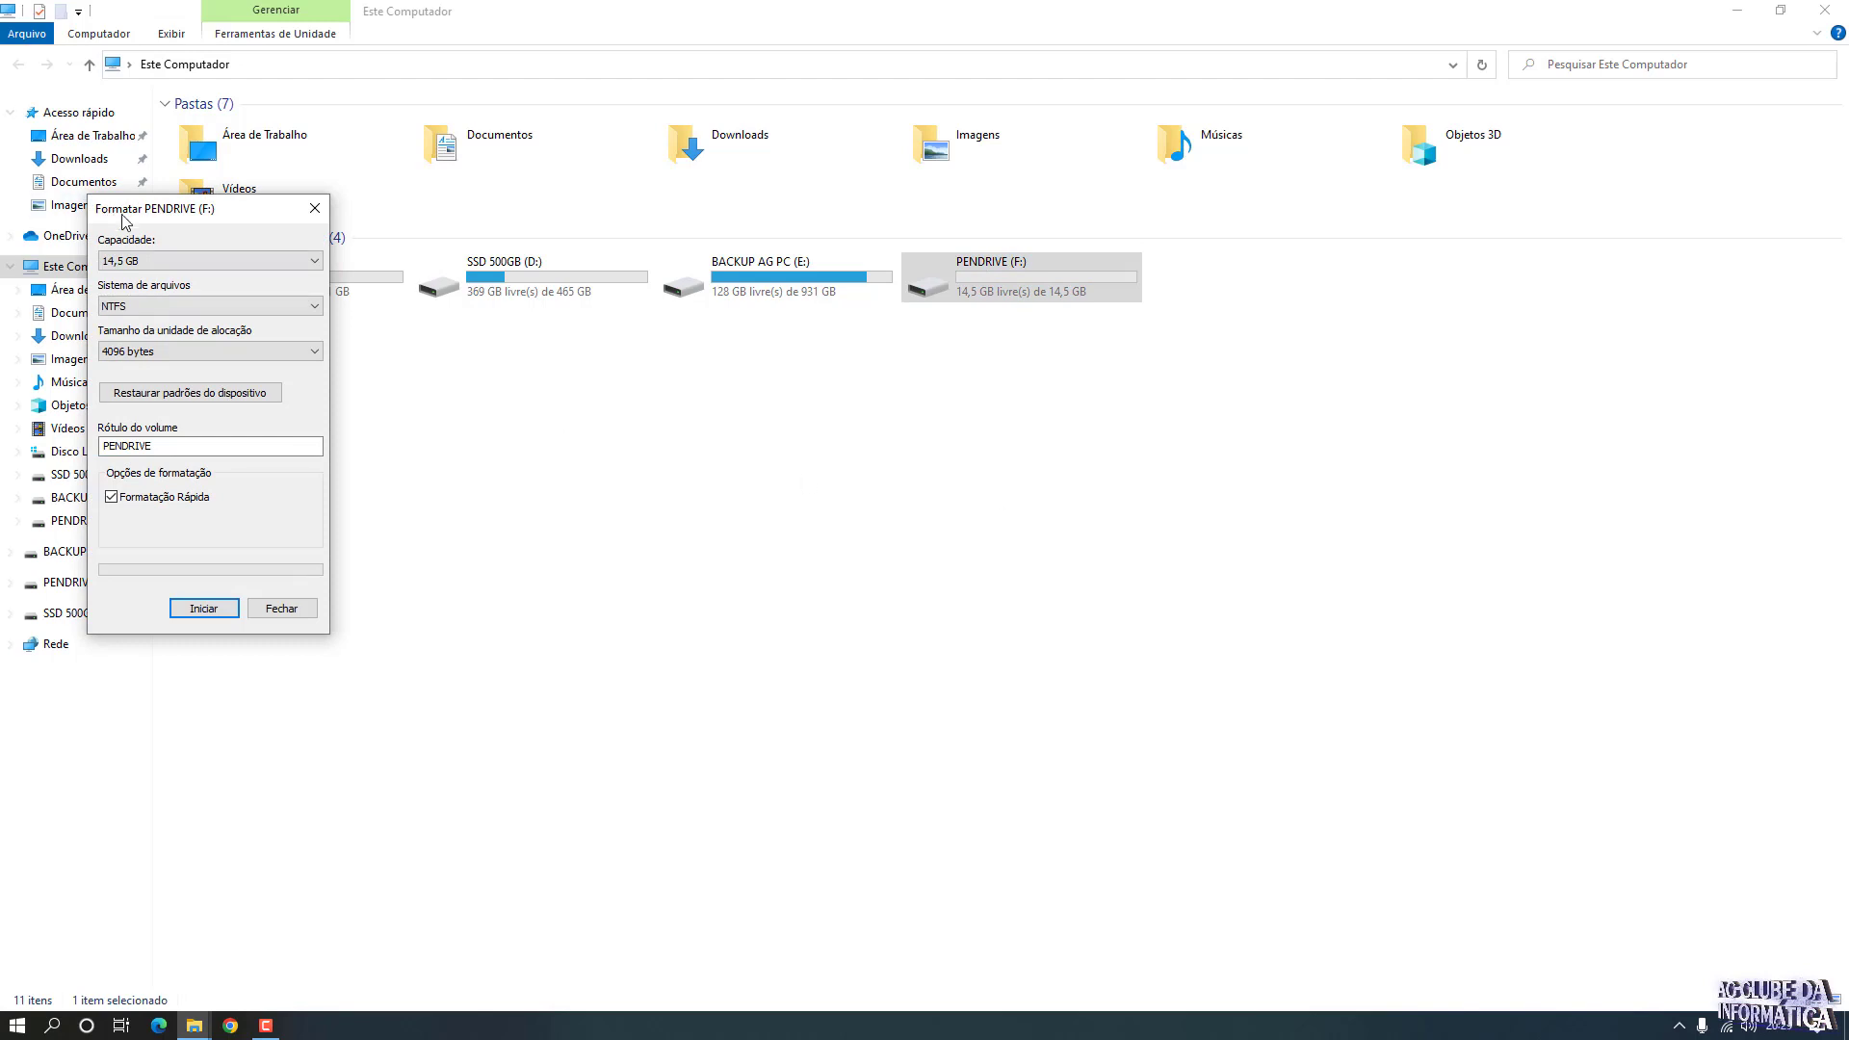
{"action": "left_click_drag", "start_coordinate": [172, 208], "coordinate": [1072, 293]}
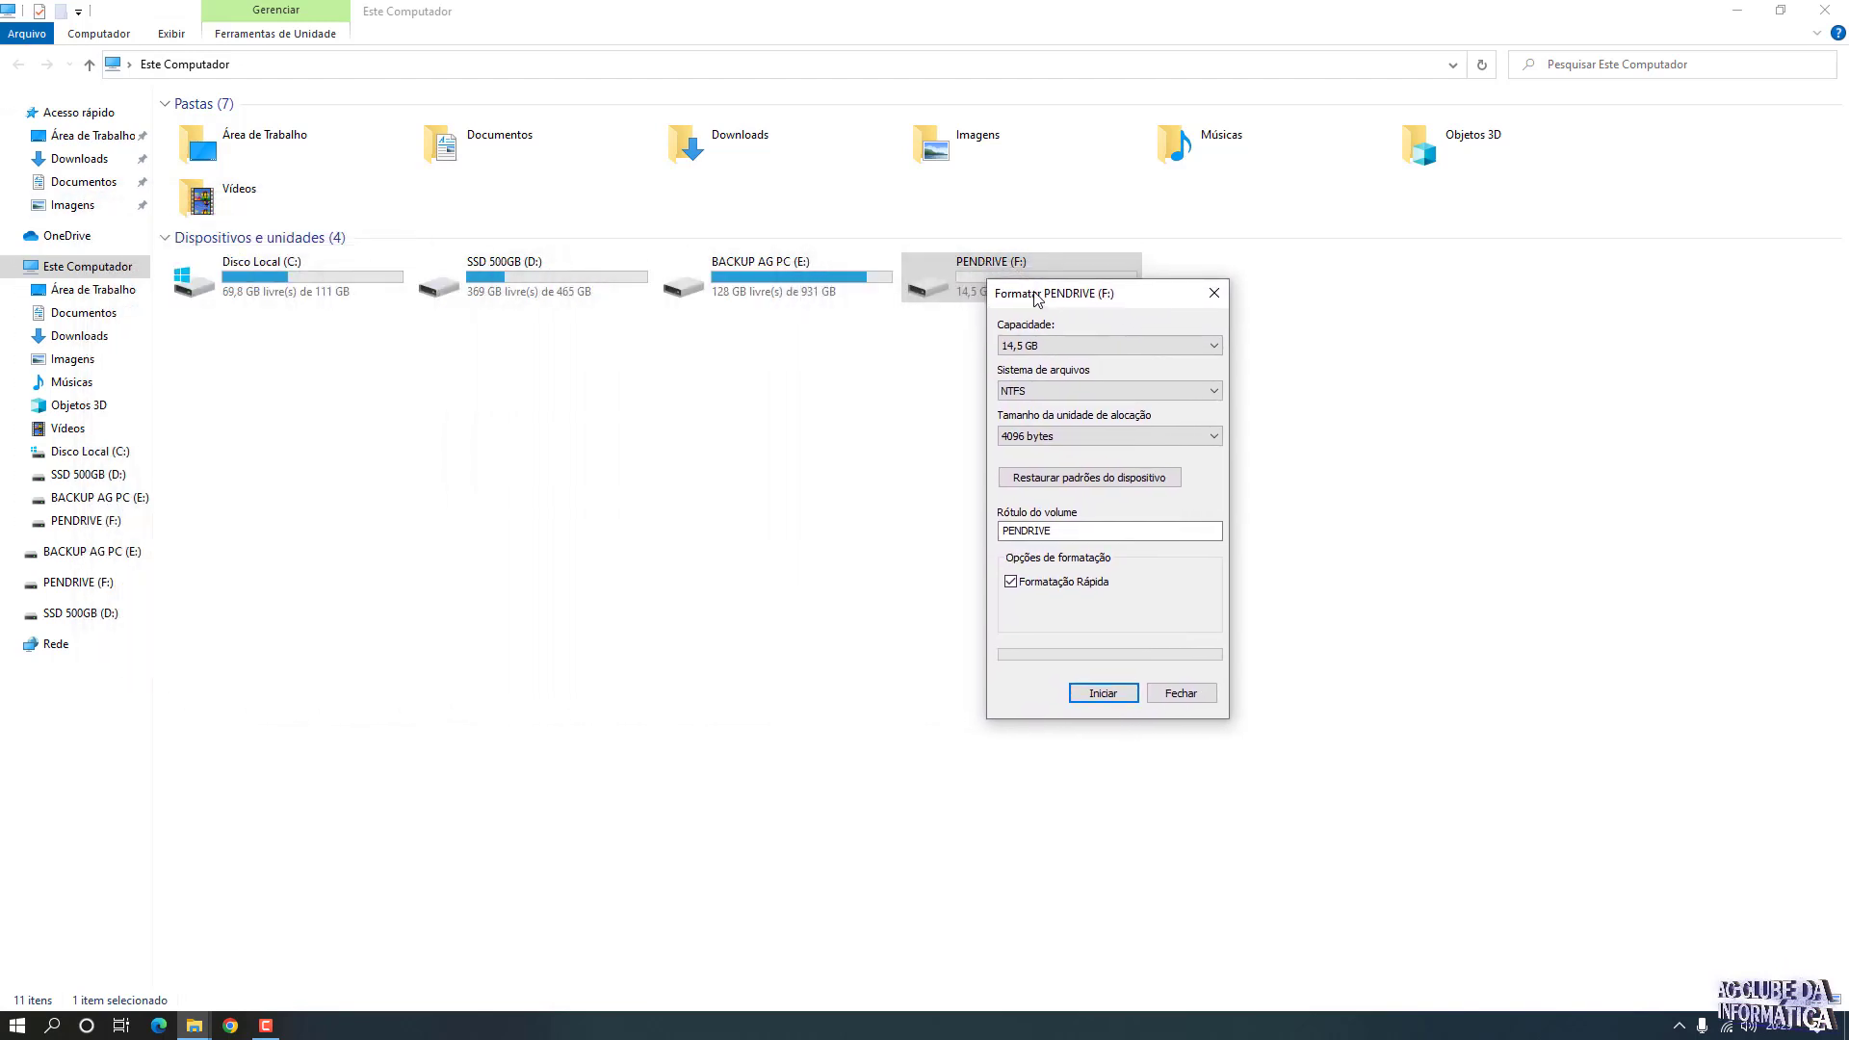
{"action": "left_click", "coordinate": [1082, 393]}
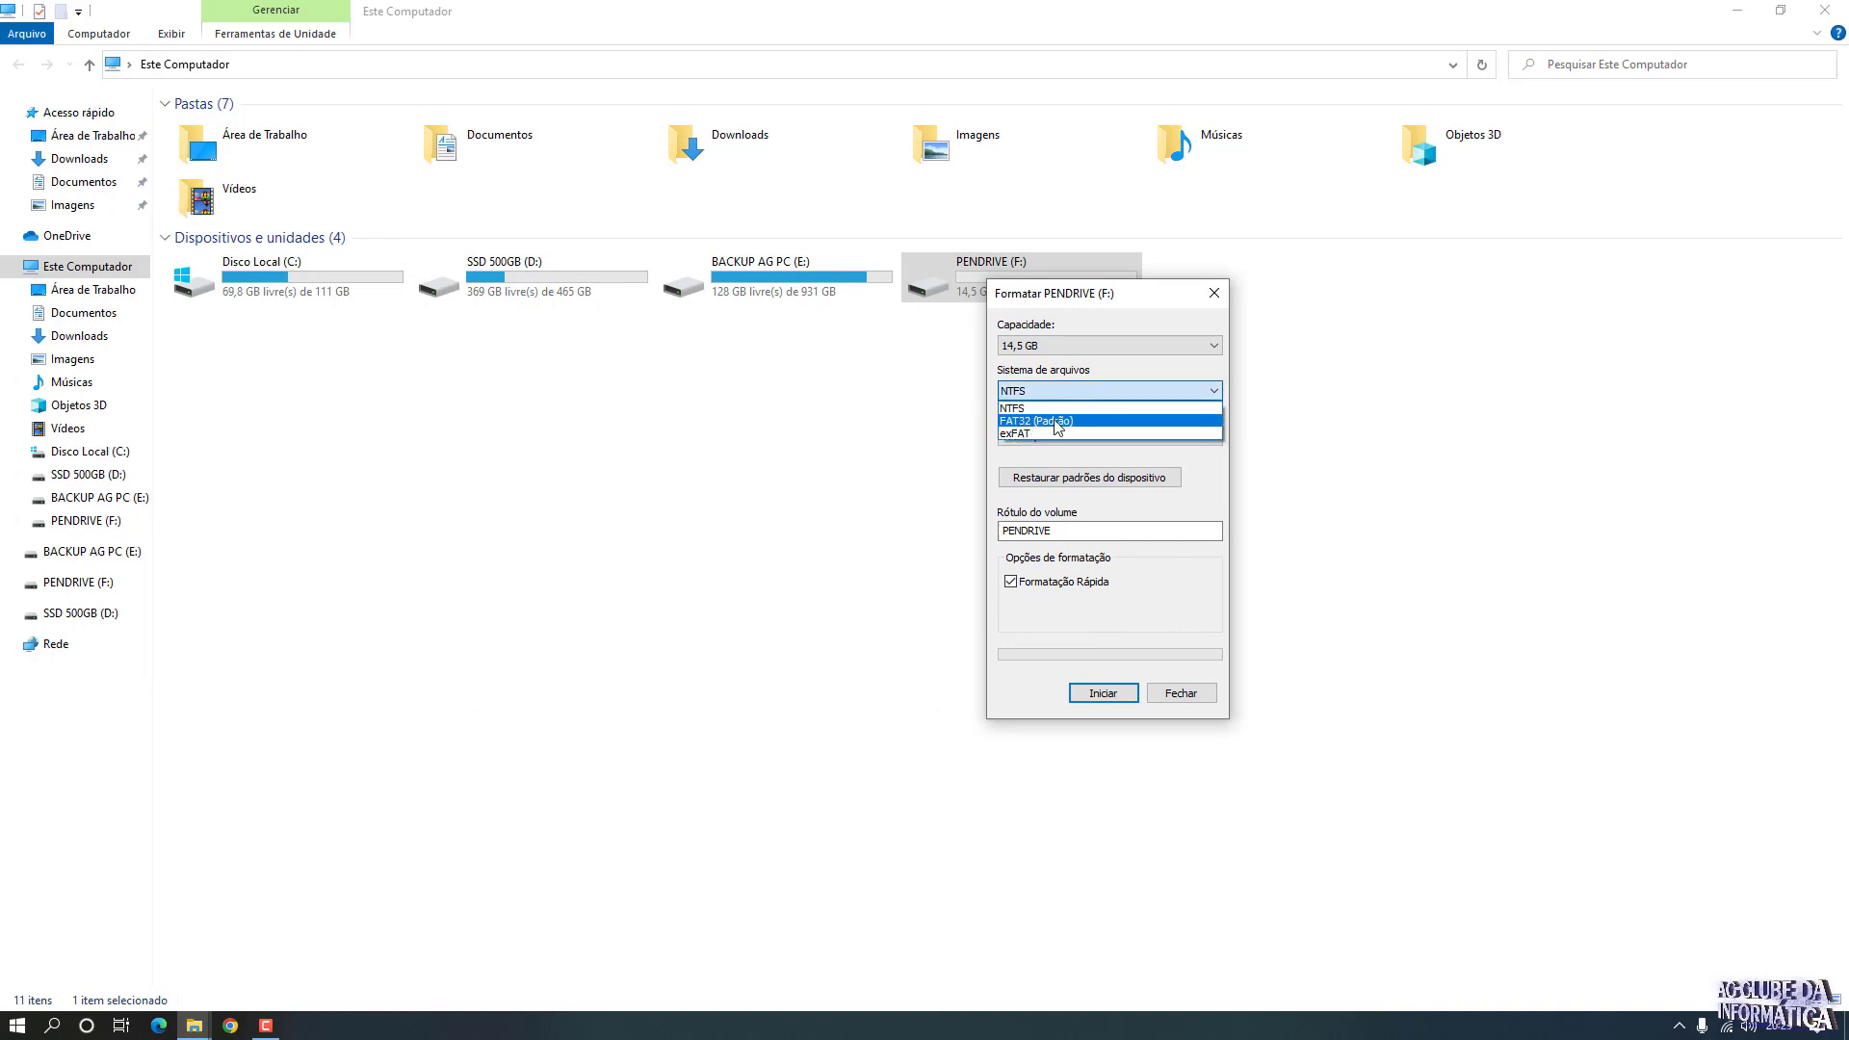
{"action": "left_click", "coordinate": [1074, 421]}
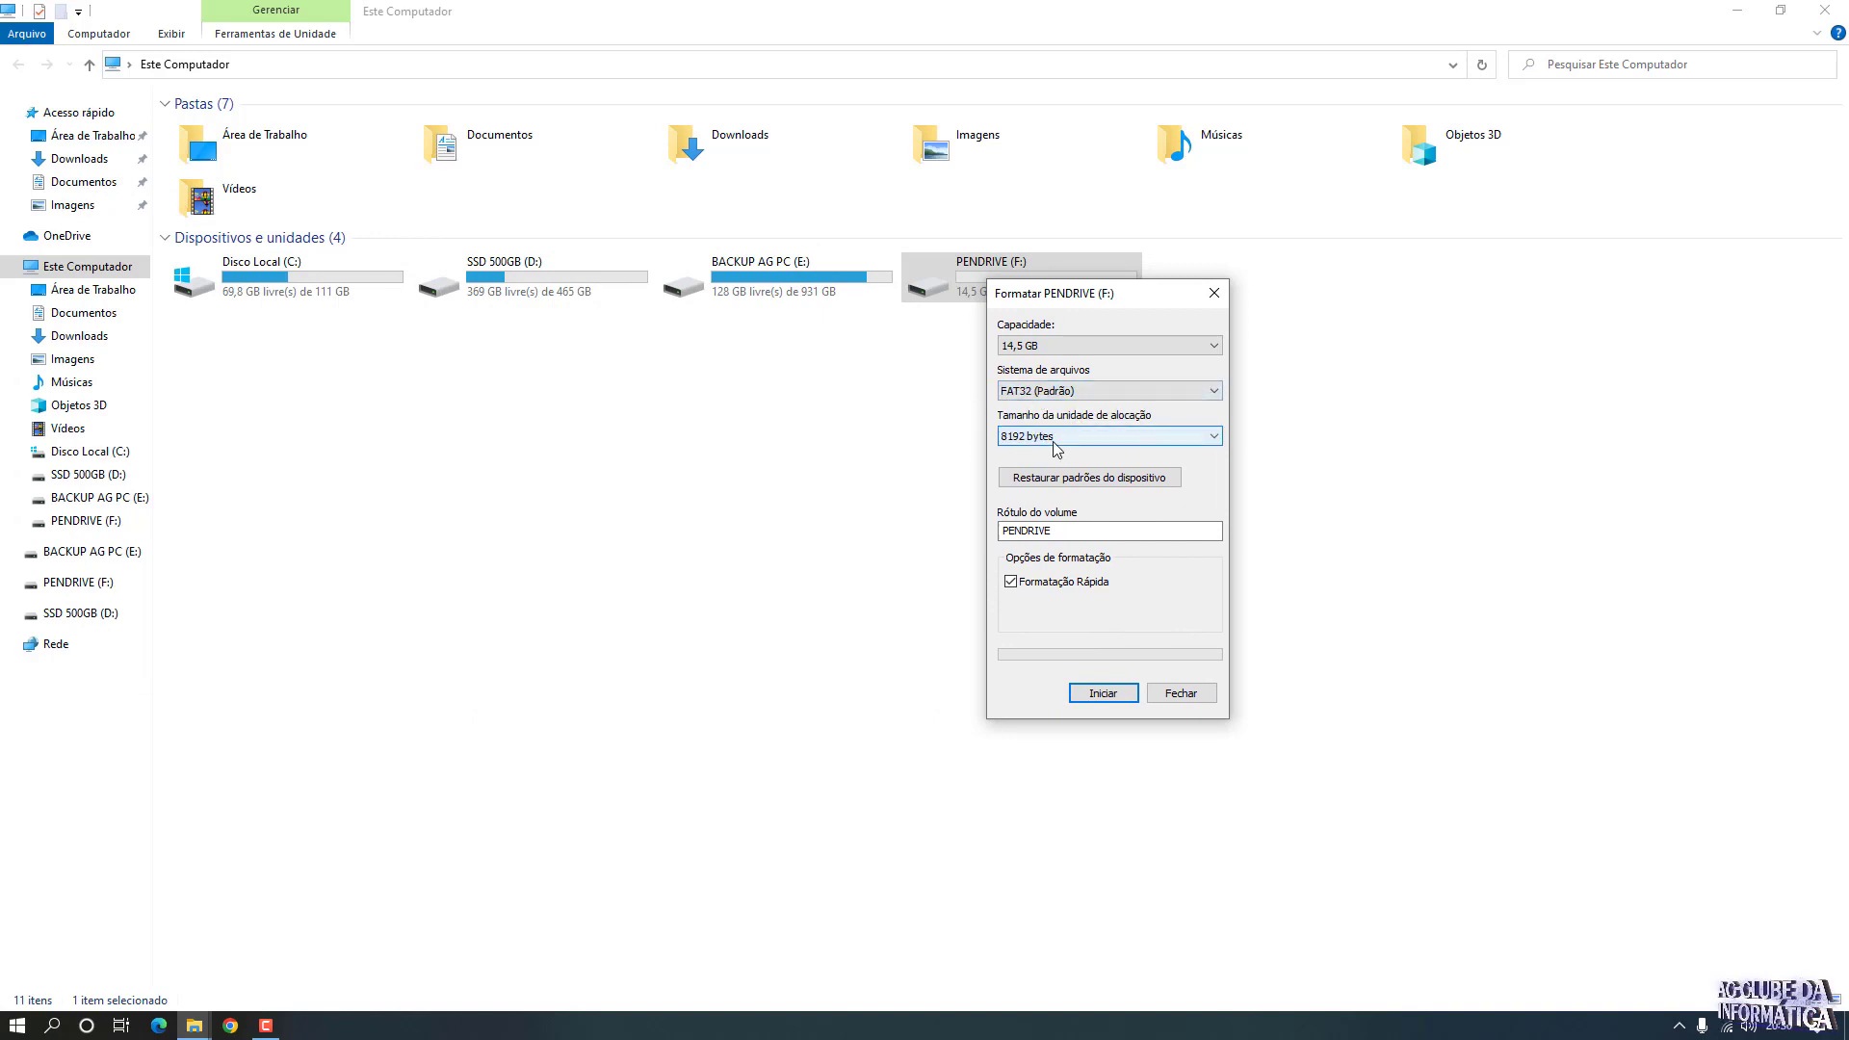
Quick-format the drive with the volume label PENDRIVE, accepting the erasure of all its data, and close the format dialog.
{"action": "left_click_drag", "start_coordinate": [1055, 301], "coordinate": [1356, 319]}
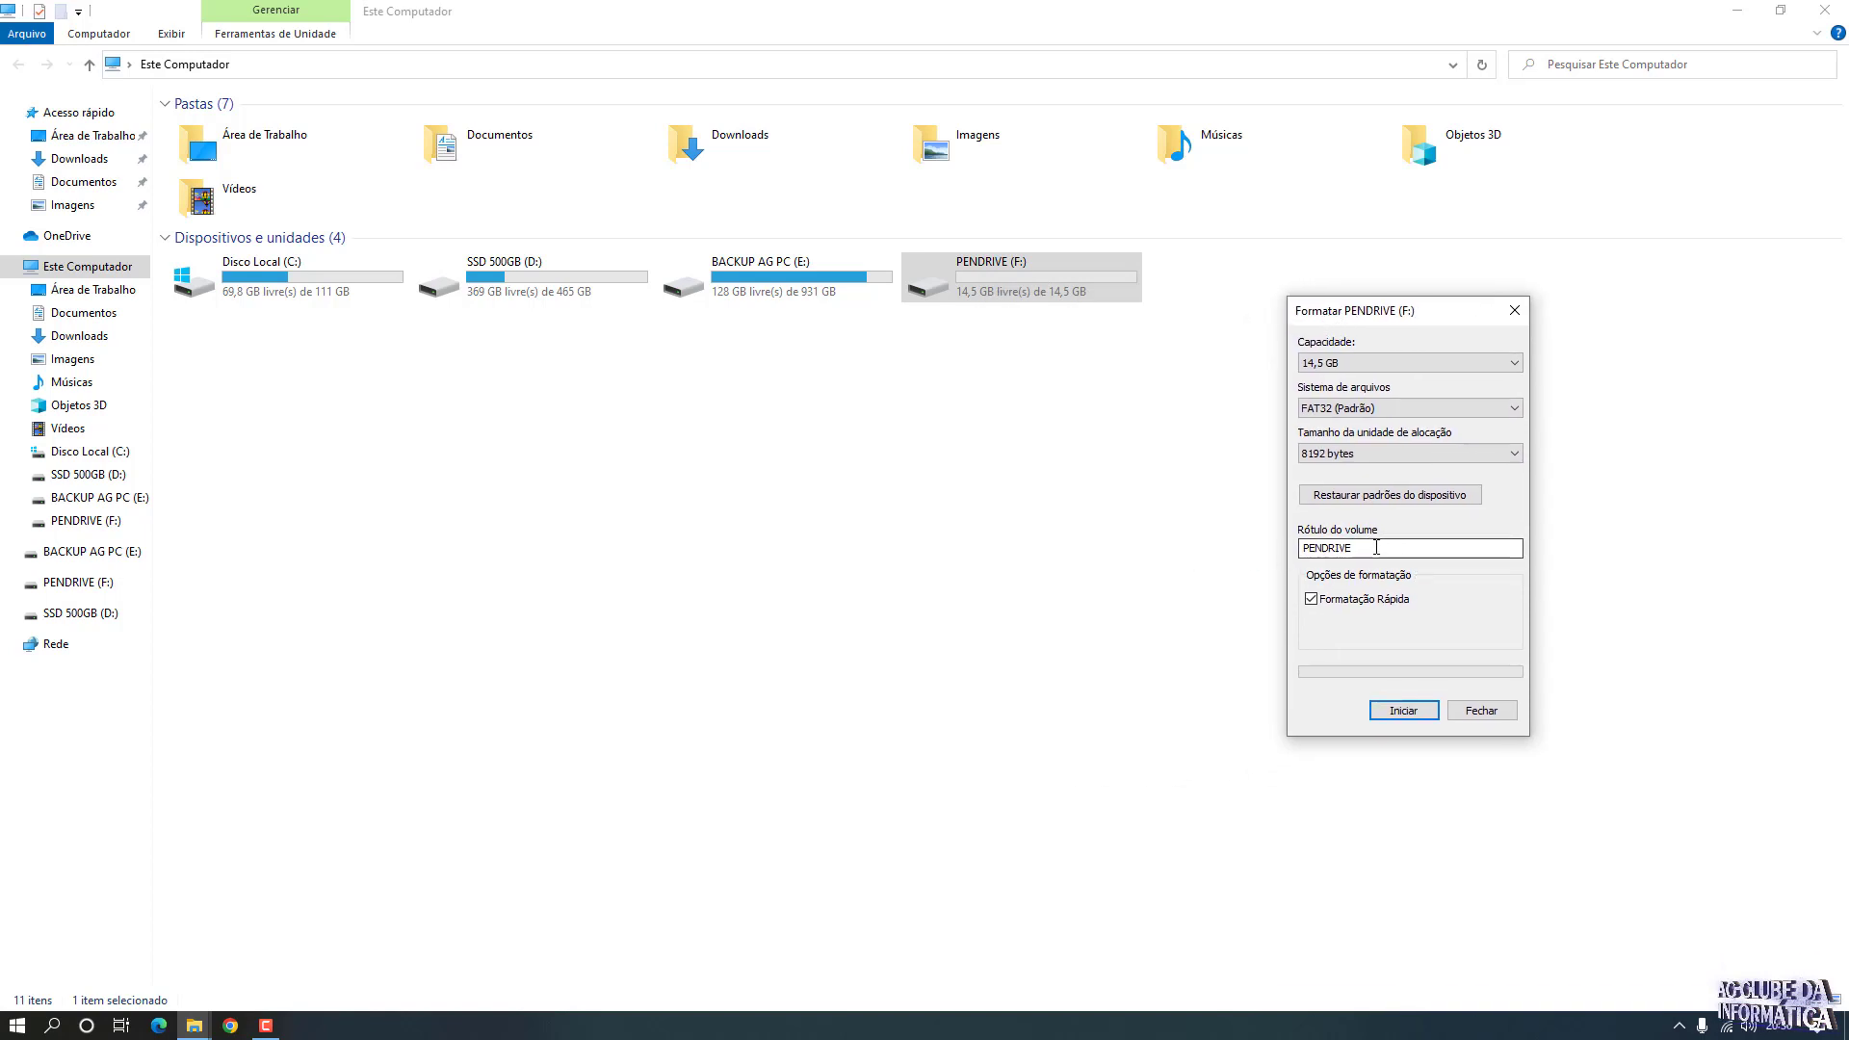
{"action": "left_click_drag", "start_coordinate": [1377, 547], "coordinate": [1284, 548]}
{"action": "left_click", "coordinate": [1404, 712]}
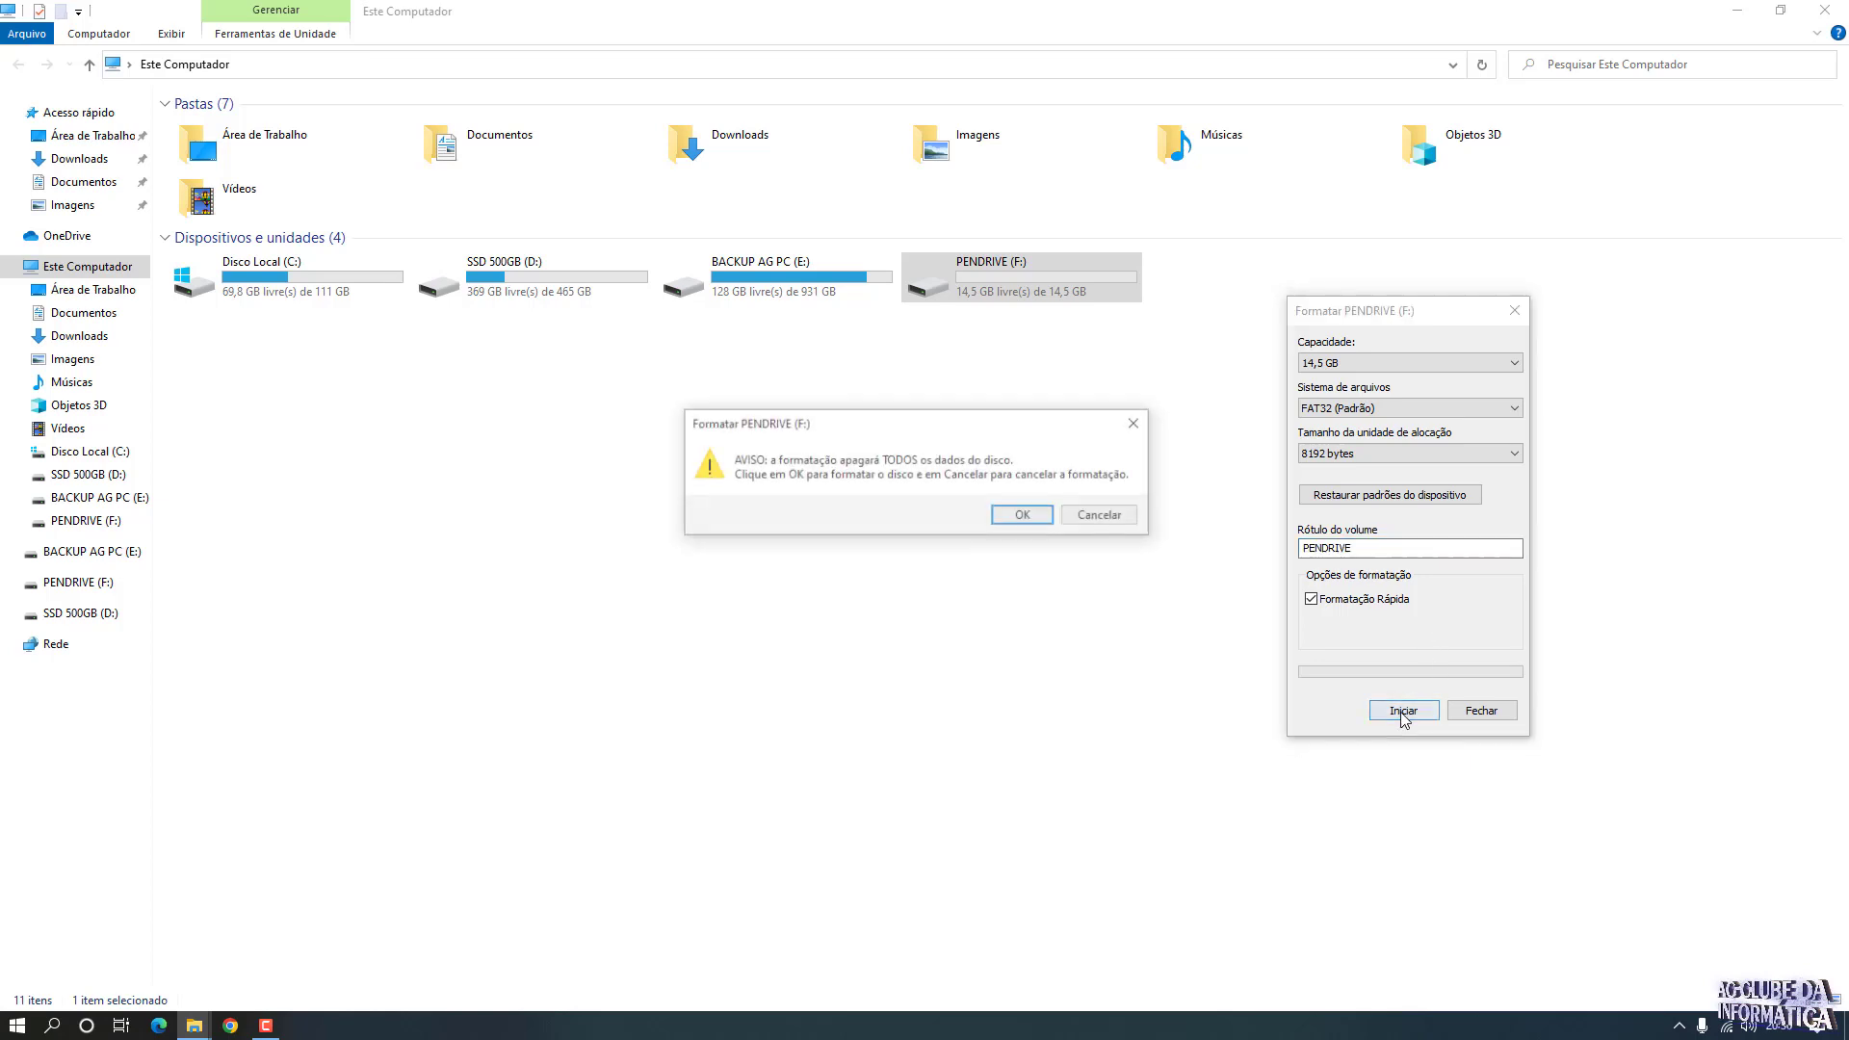
{"action": "left_click", "coordinate": [1025, 517]}
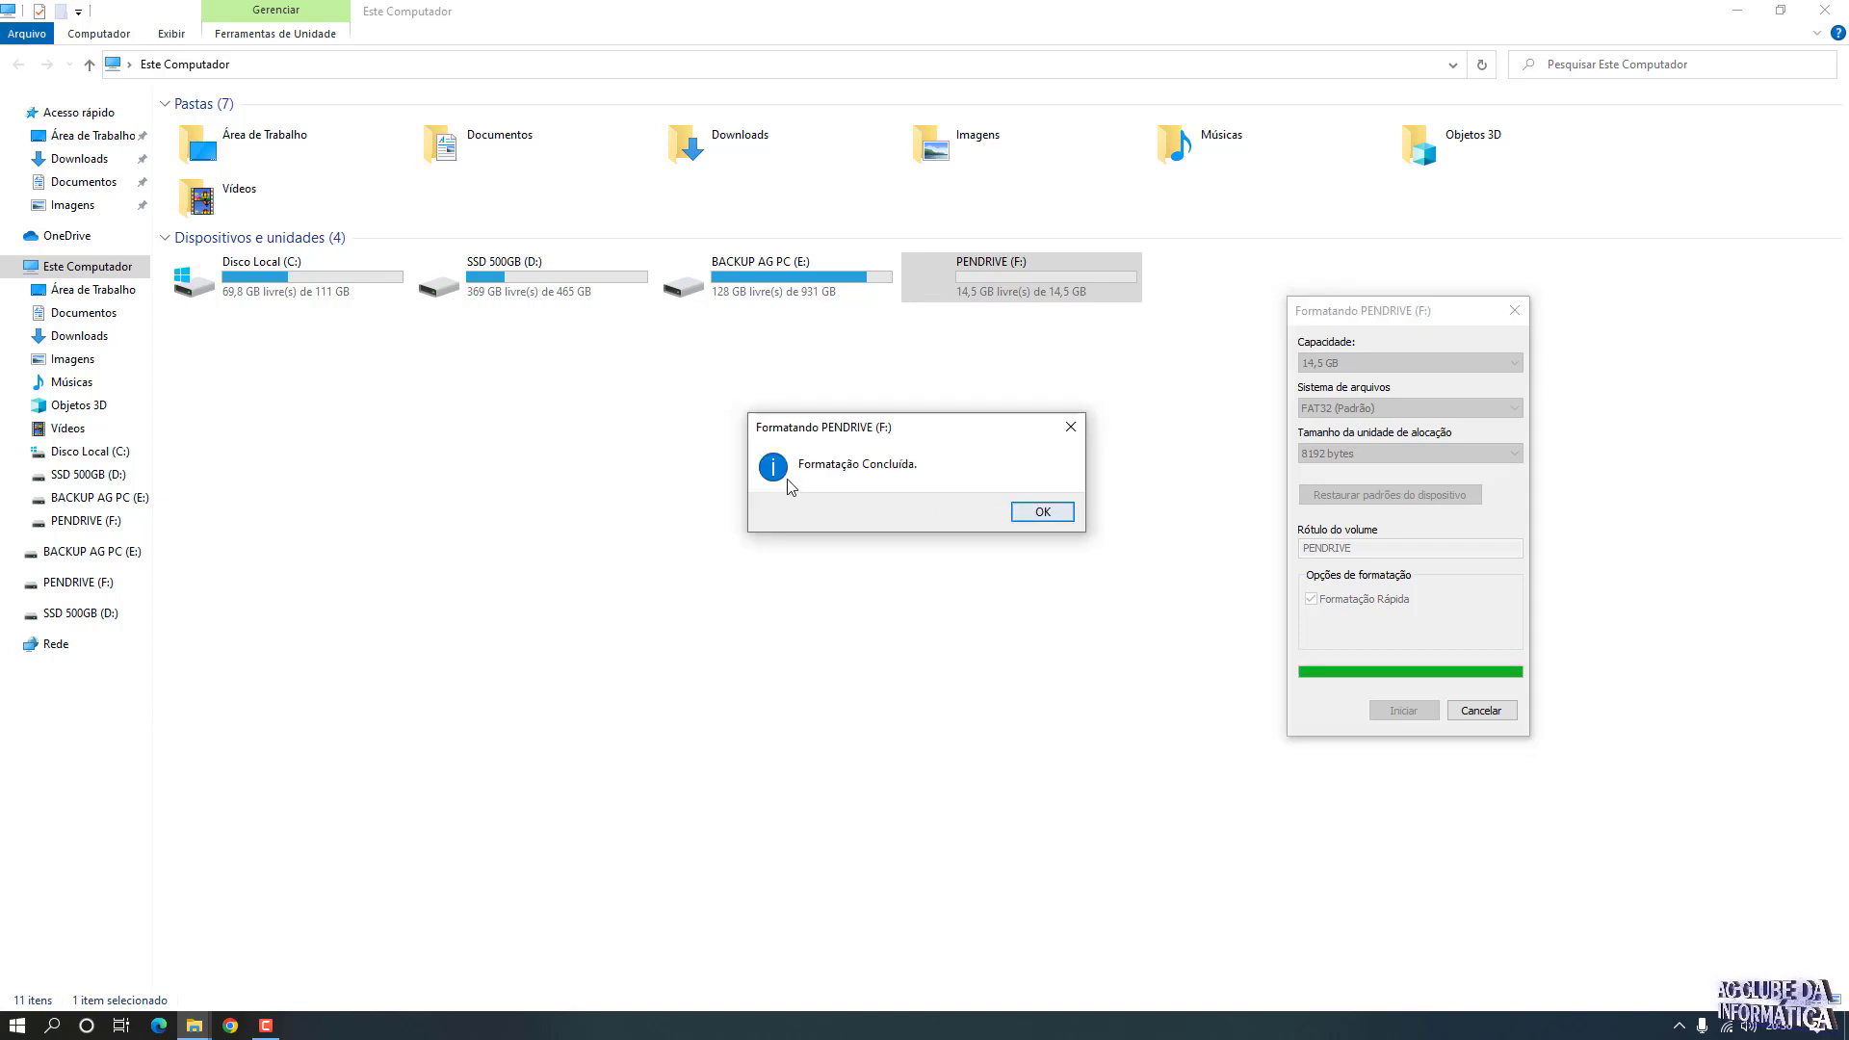
{"action": "left_click", "coordinate": [1043, 512]}
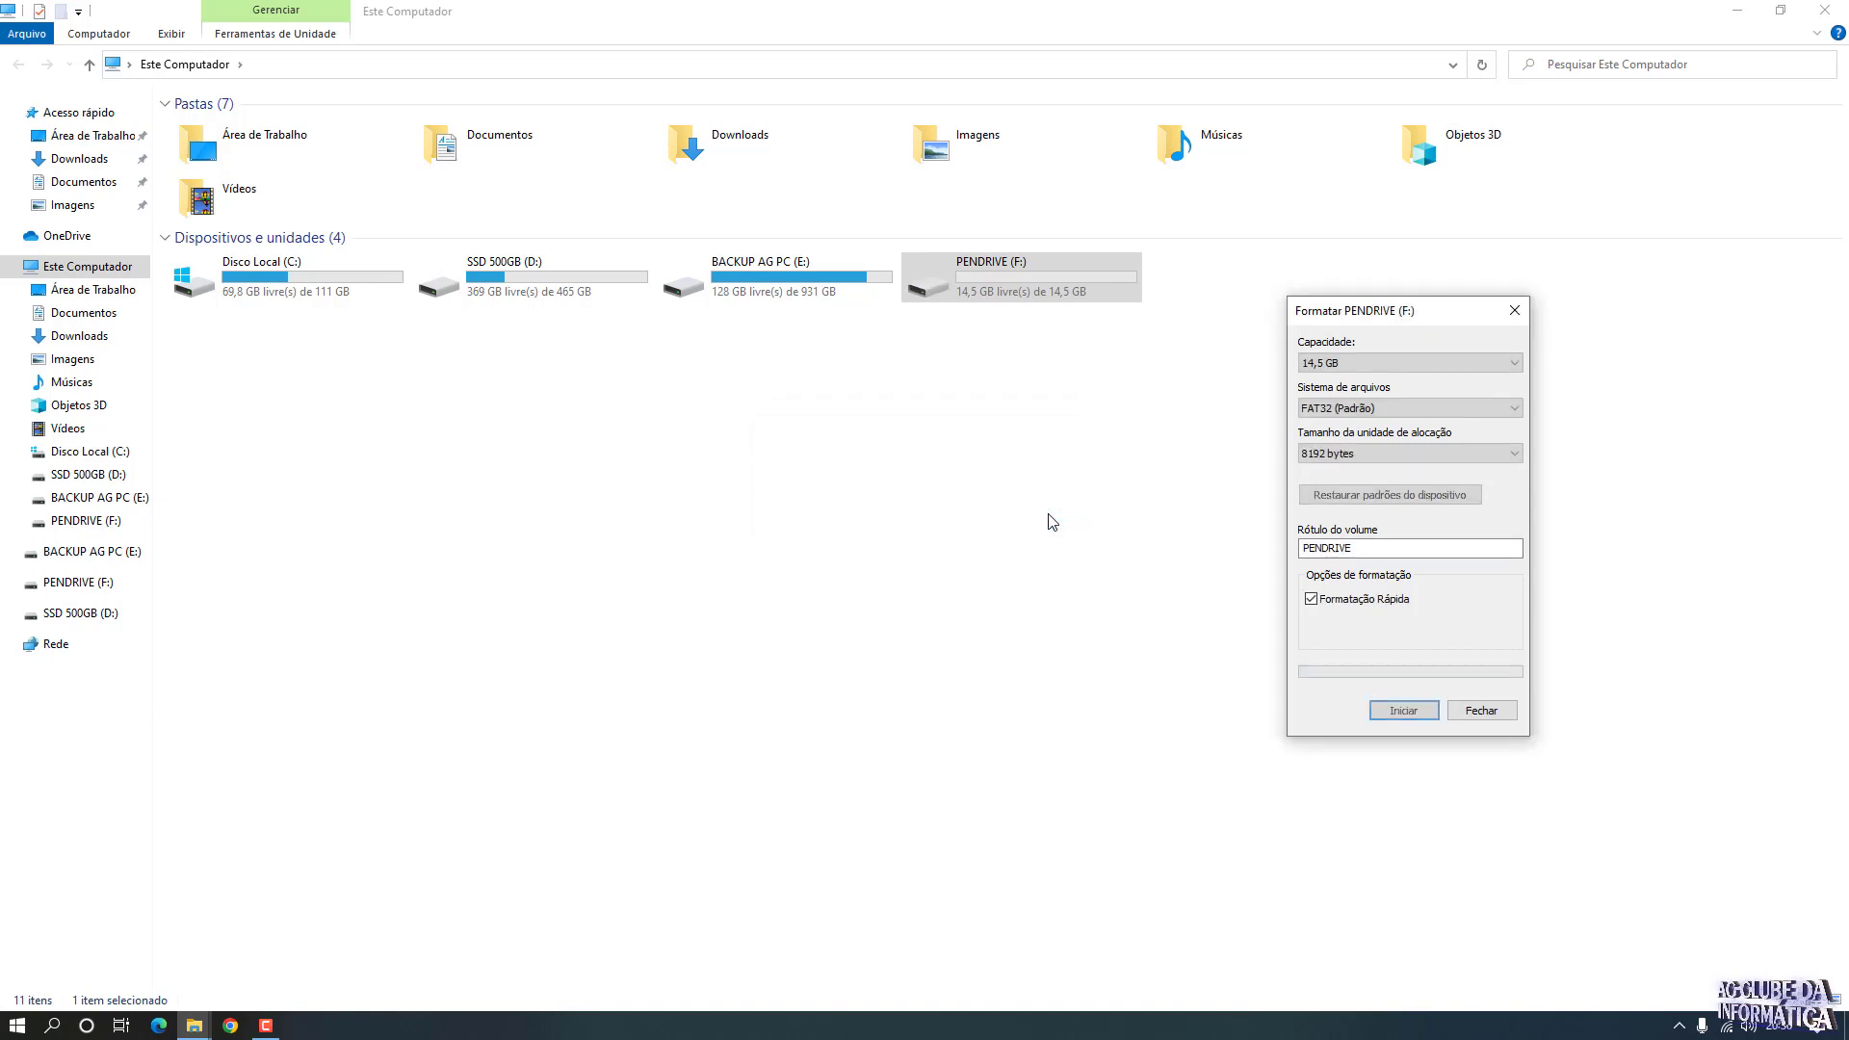
{"action": "left_click", "coordinate": [1483, 713]}
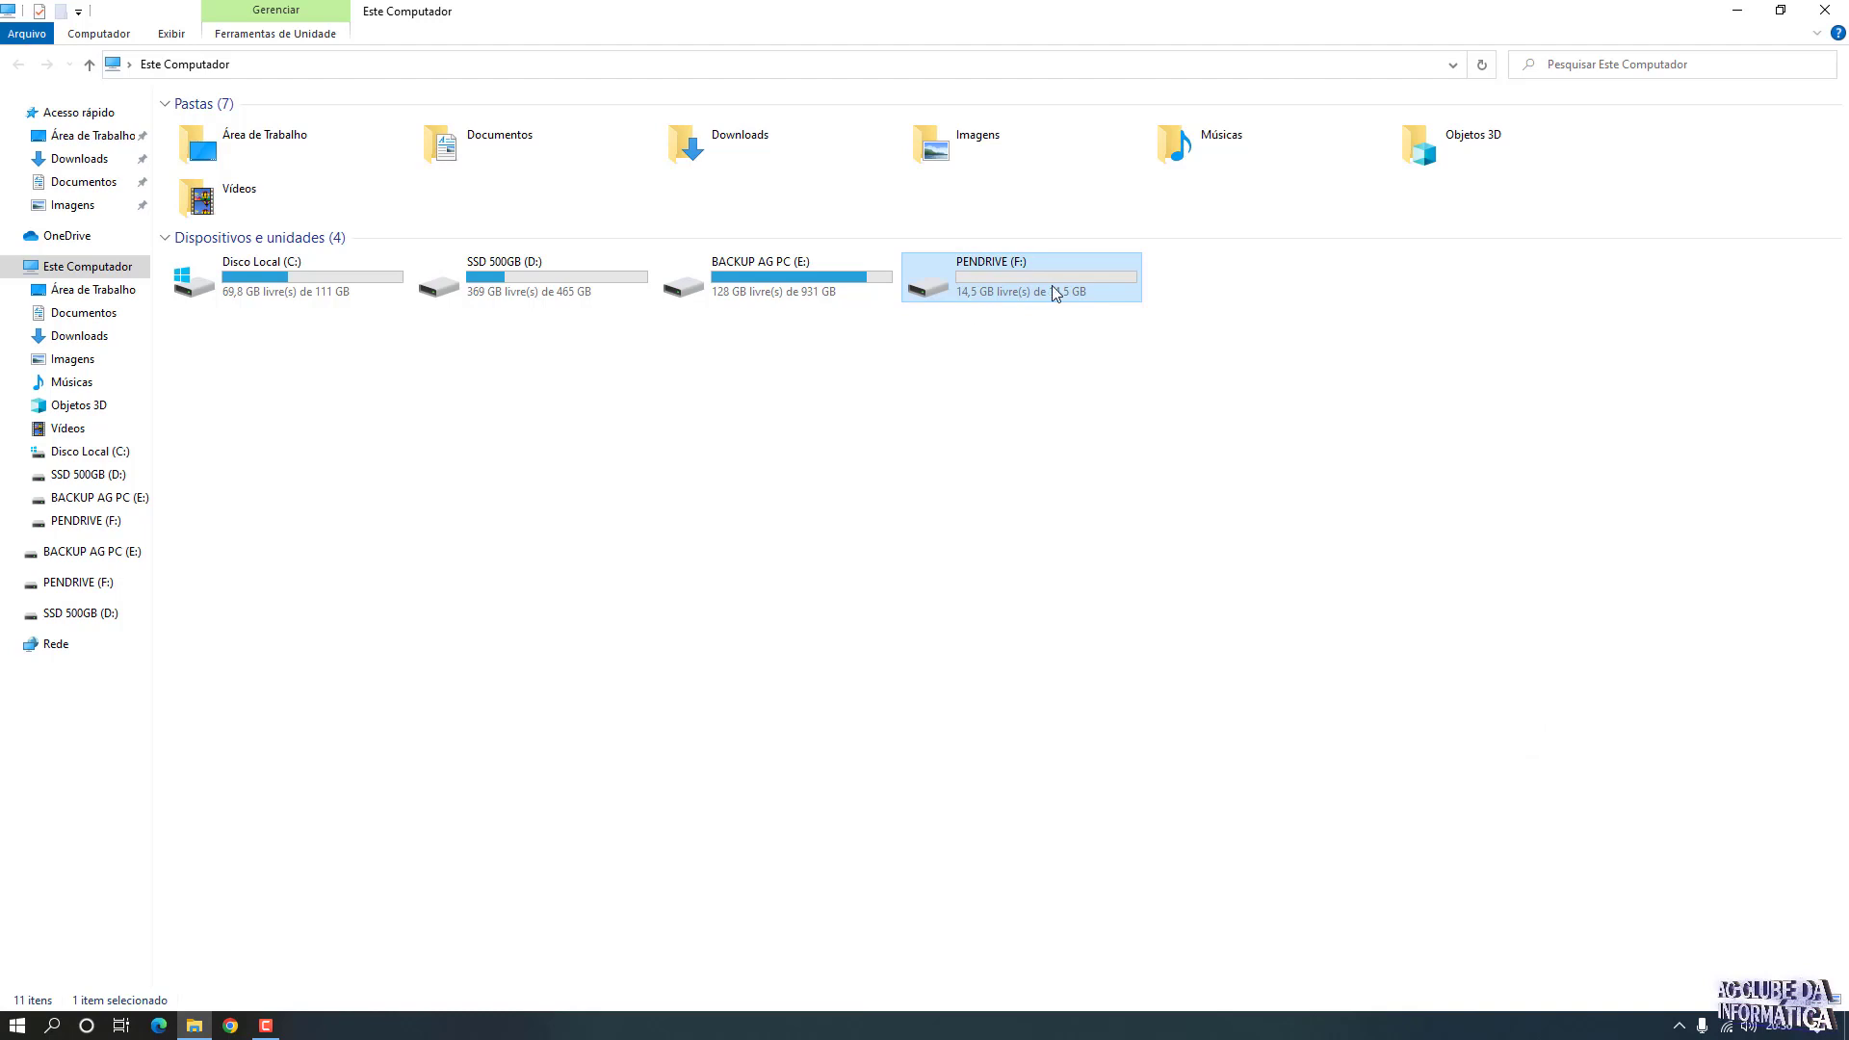
{"action": "mouse_move", "coordinate": [1053, 286]}
Select the ubuntu-22.10-desktop-amd64 image in the Downloads folder and show its disk image tools.
{"action": "left_click", "coordinate": [756, 149]}
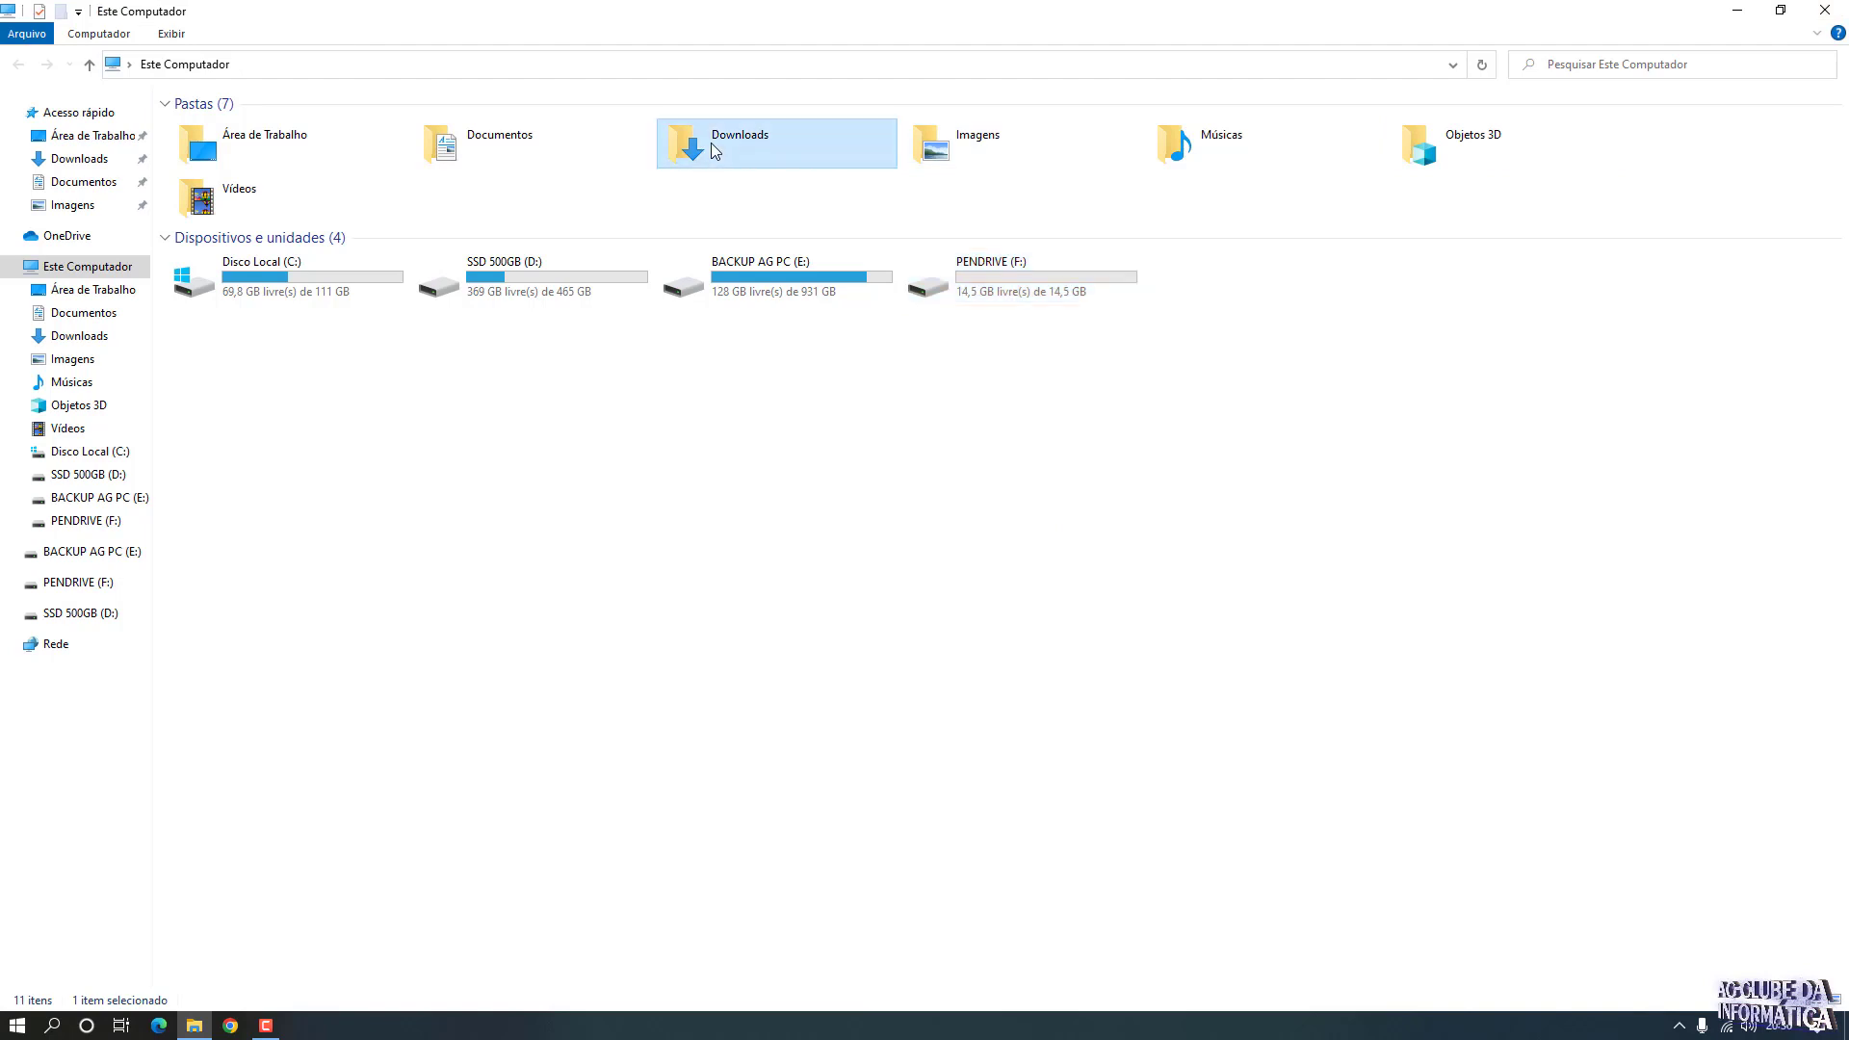
{"action": "double_click", "coordinate": [707, 139]}
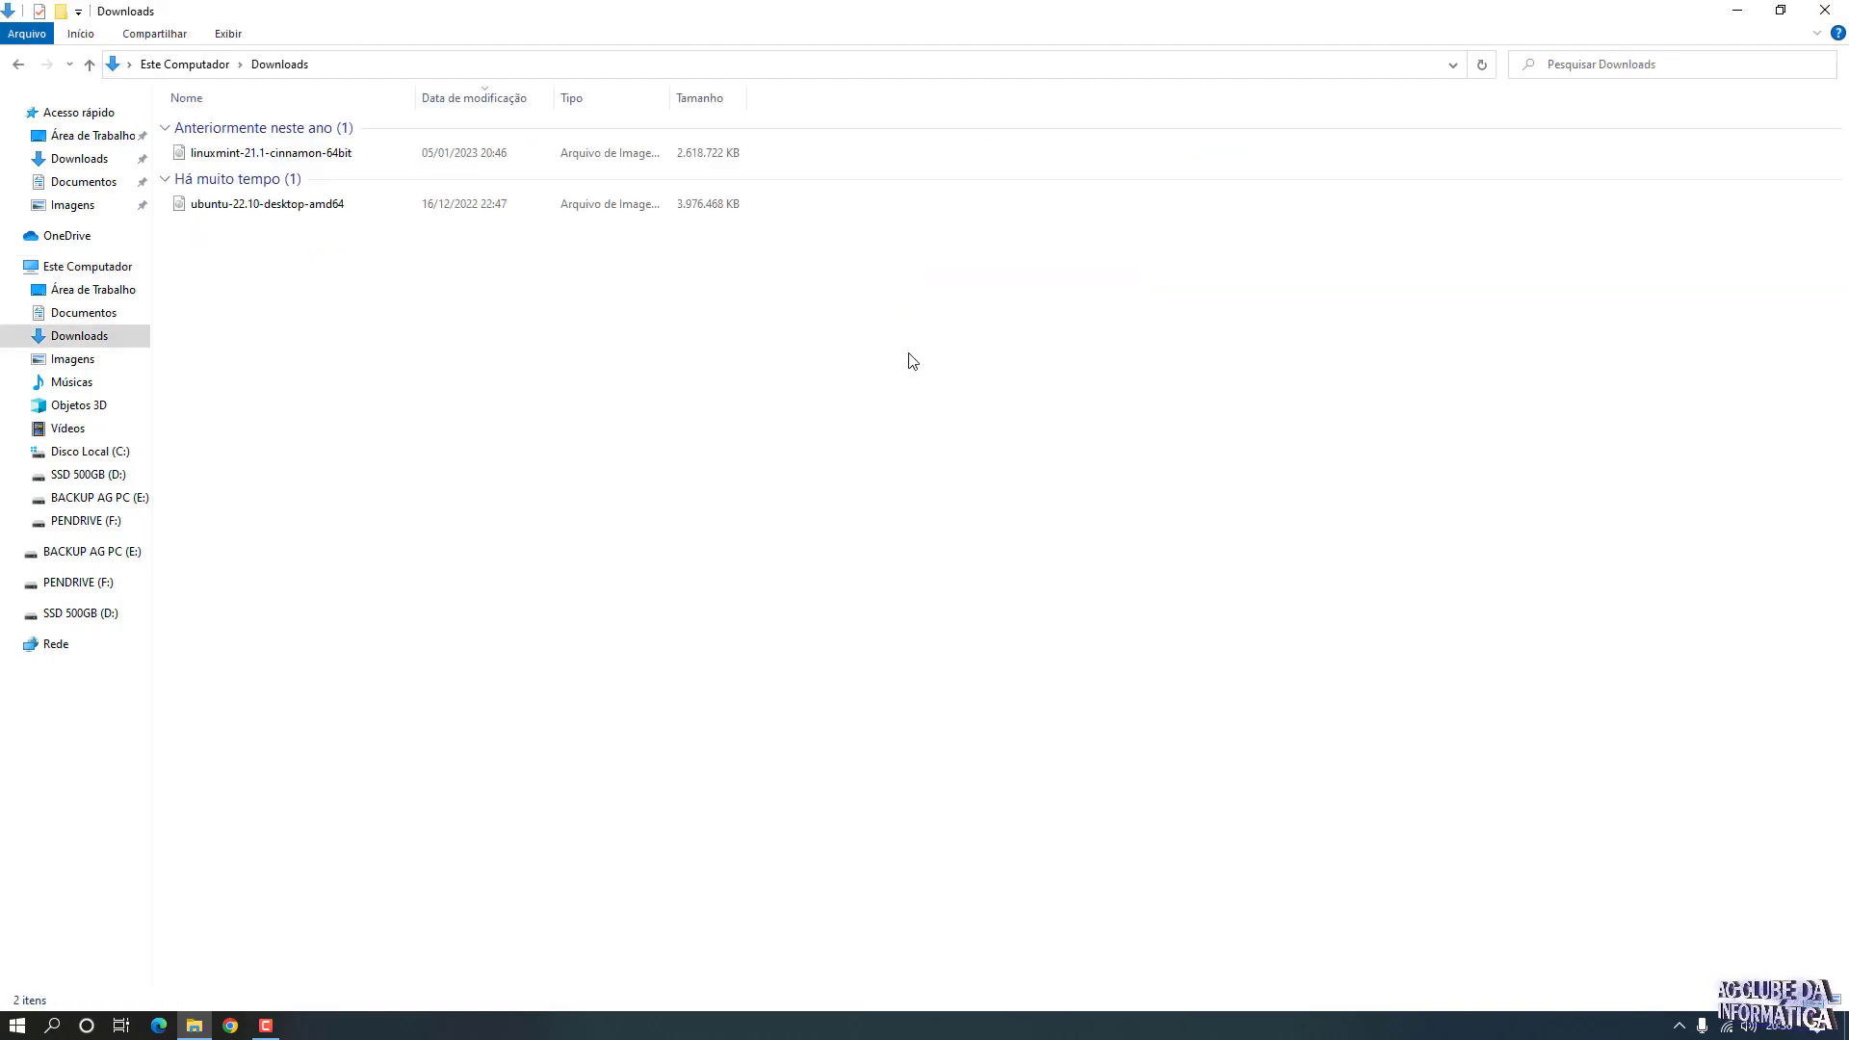
{"action": "left_click", "coordinate": [286, 205]}
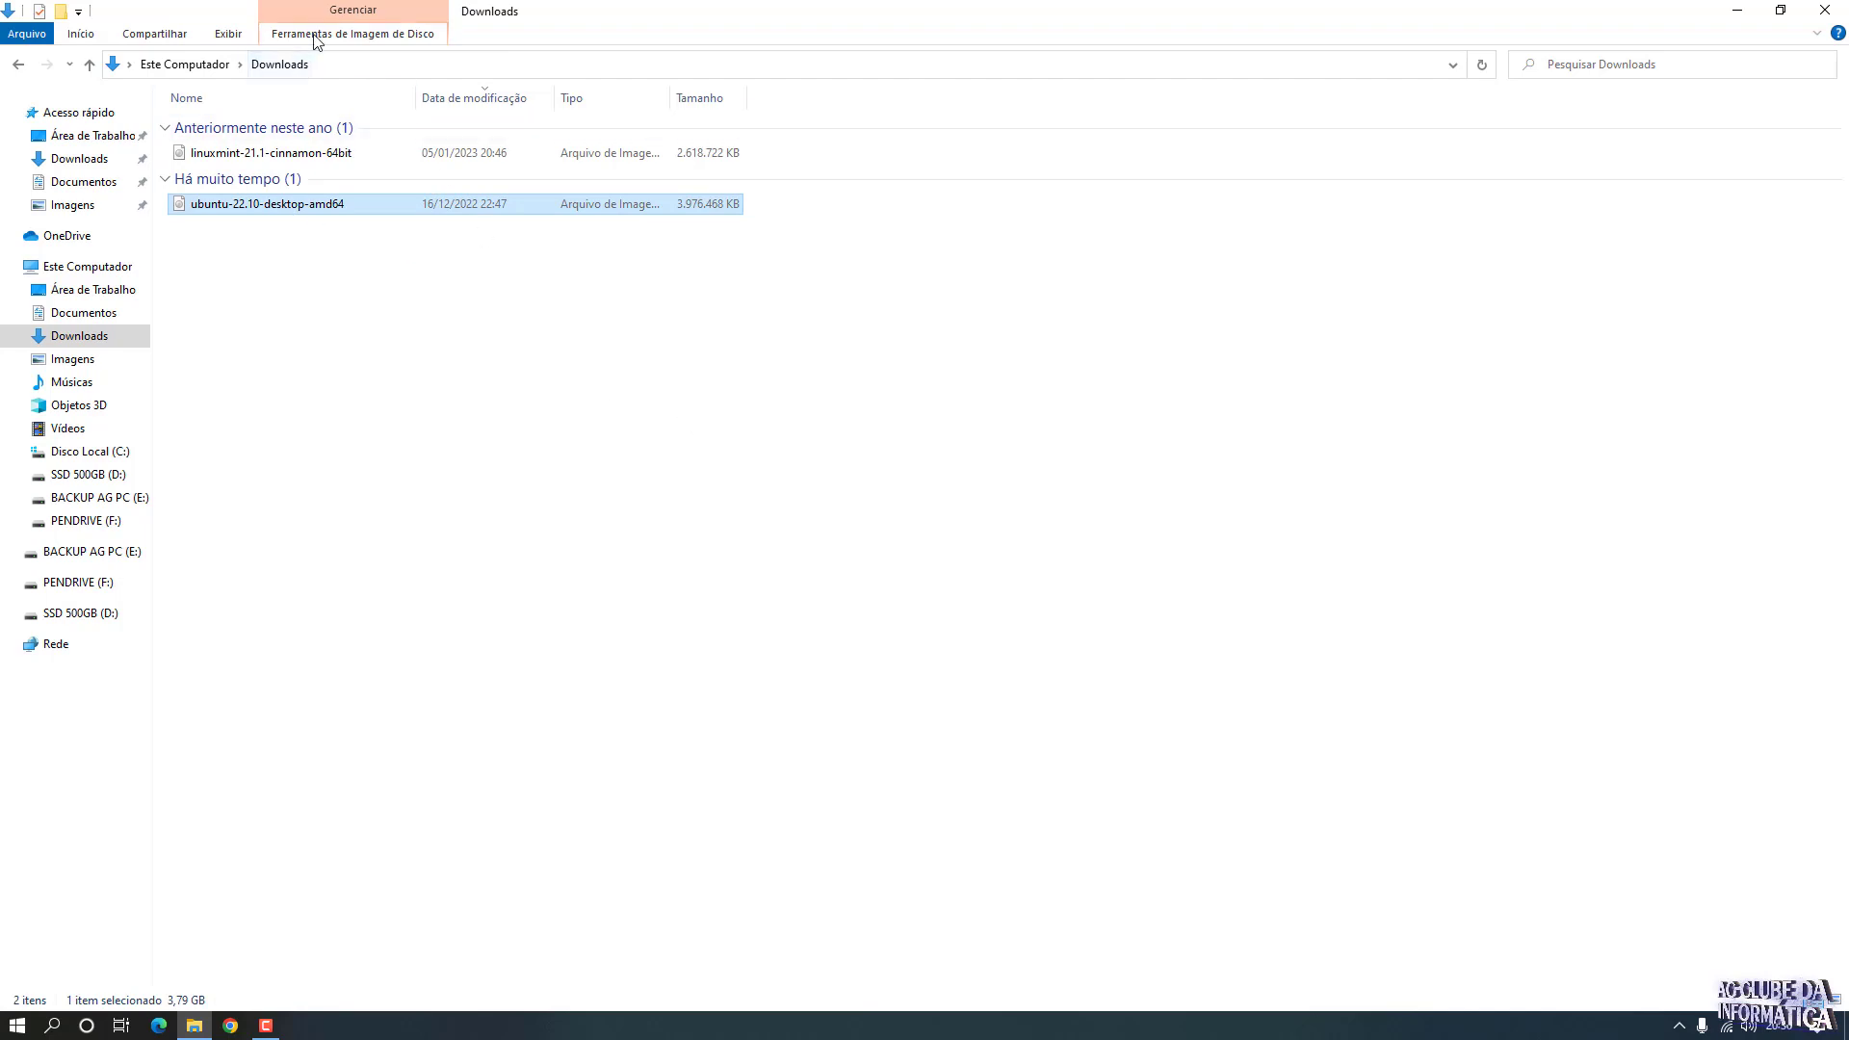
{"action": "left_click", "coordinate": [375, 39]}
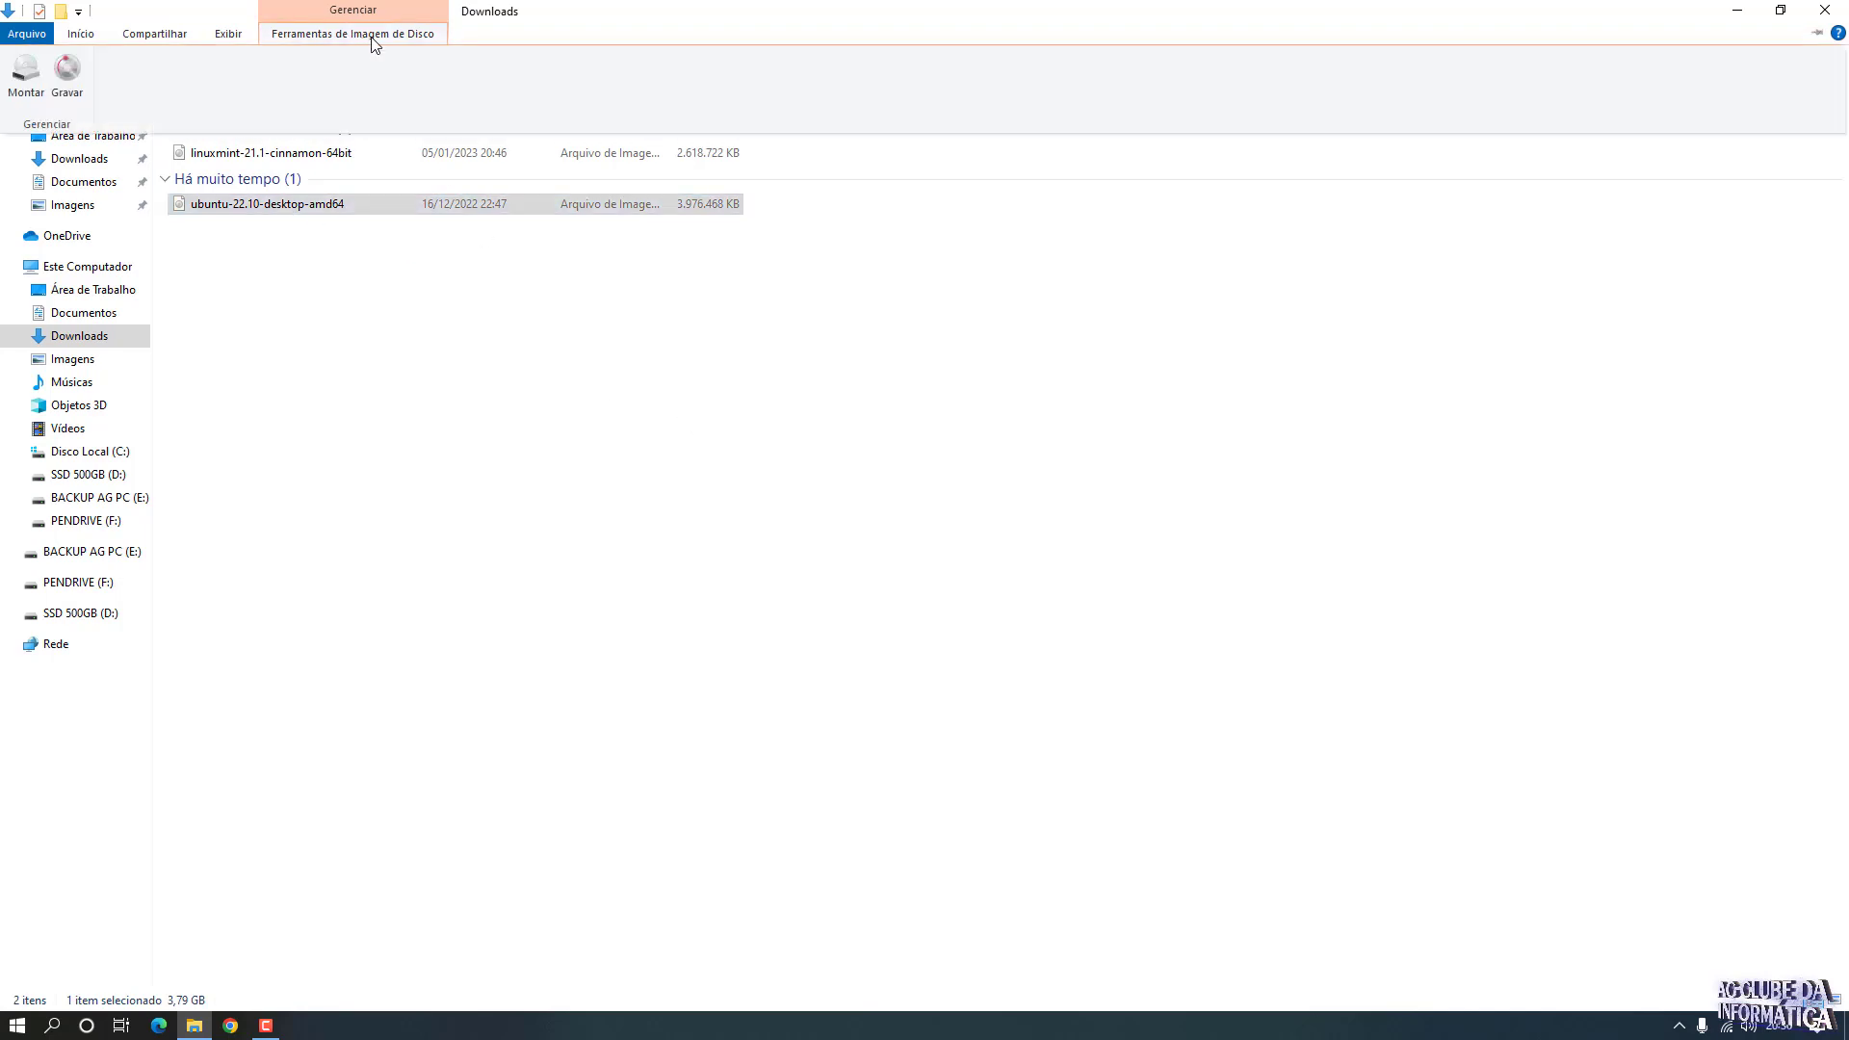
{"action": "left_click", "coordinate": [19, 77]}
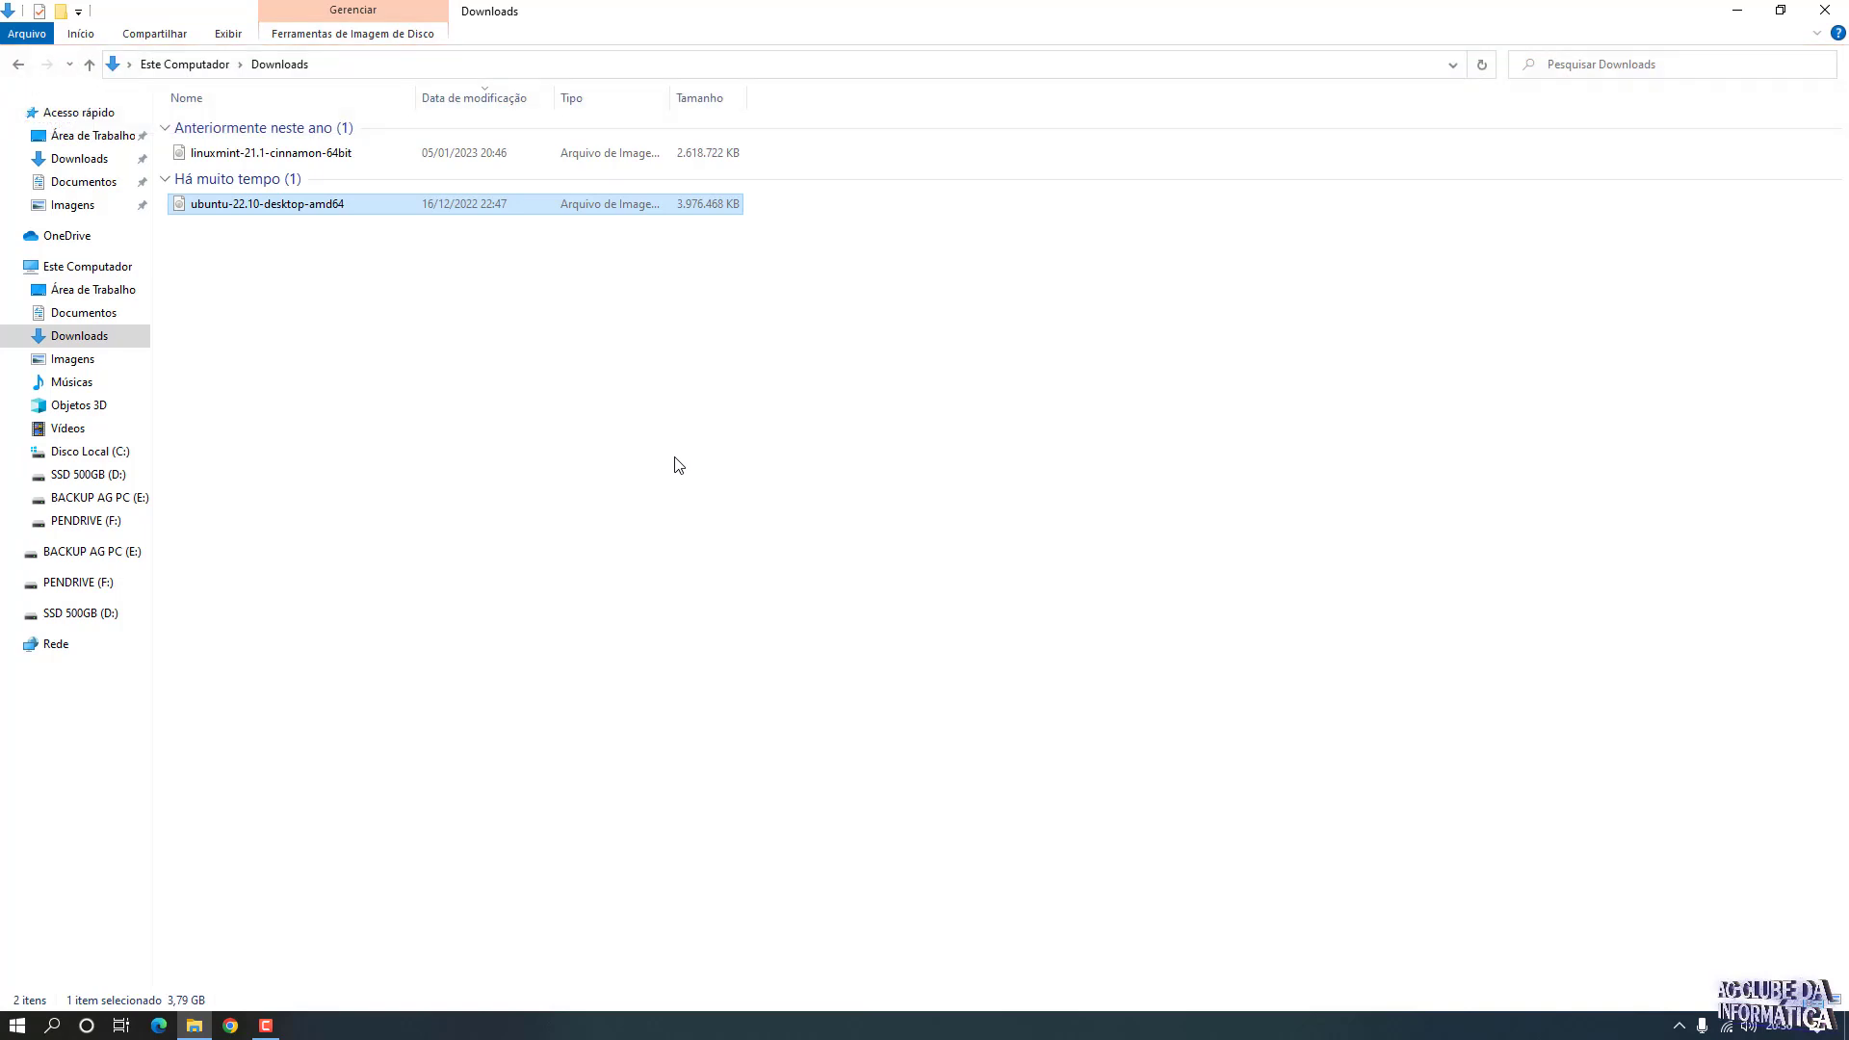
Mount the ubuntu-22.10-desktop-amd64 image by opening it with Windows Explorer, and close the window with its contents.
{"action": "right_click", "coordinate": [222, 211]}
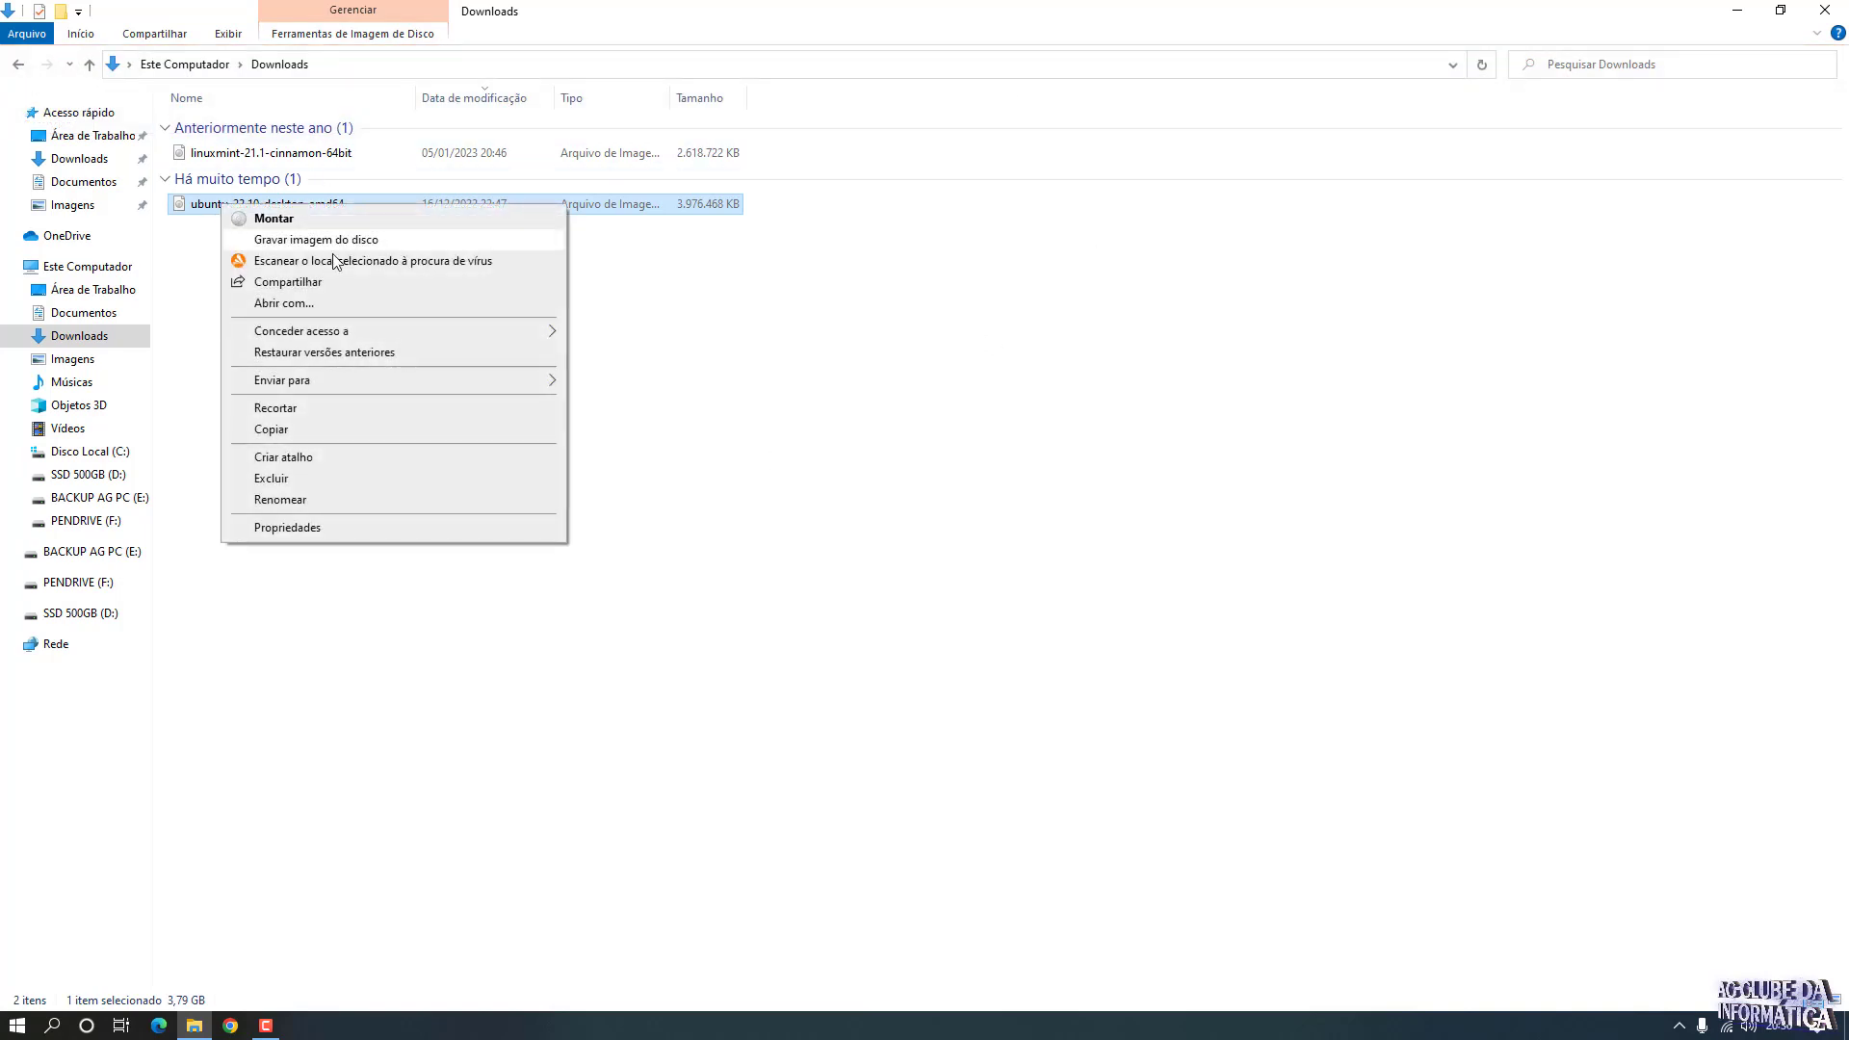
{"action": "left_click", "coordinate": [285, 304]}
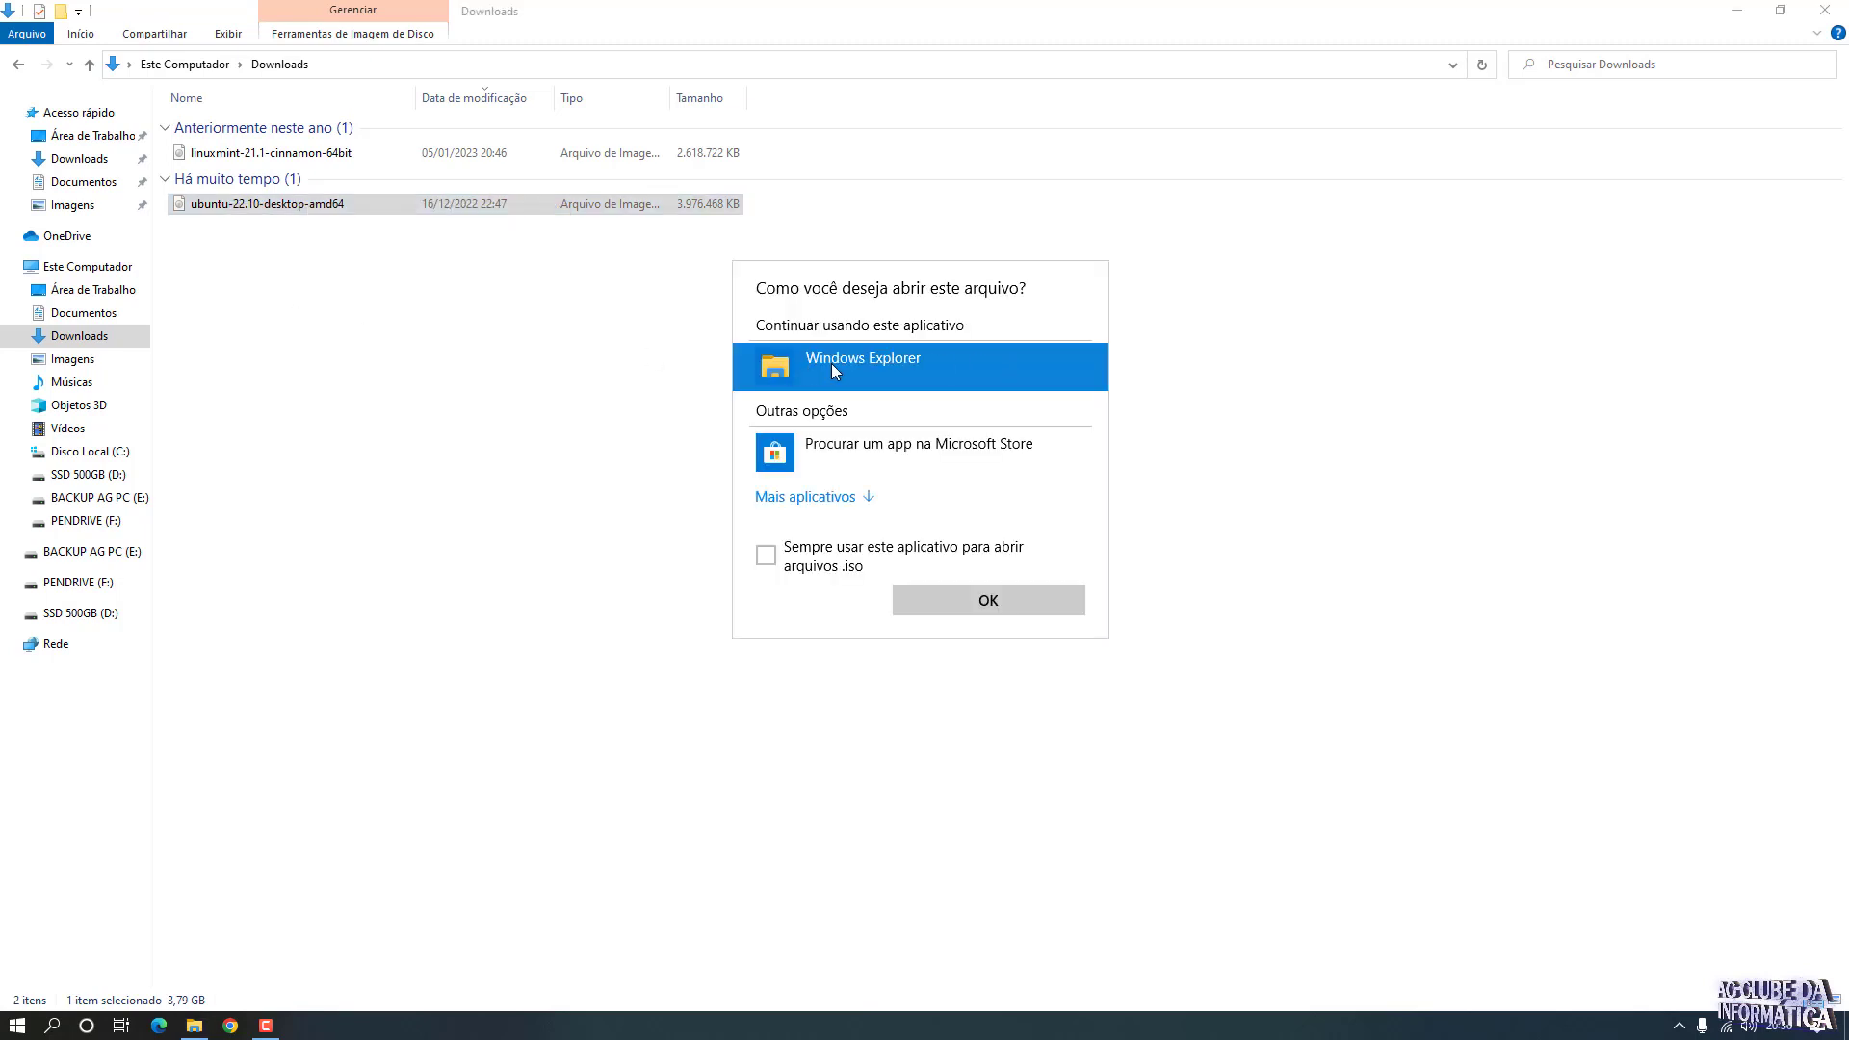
{"action": "left_click", "coordinate": [984, 604]}
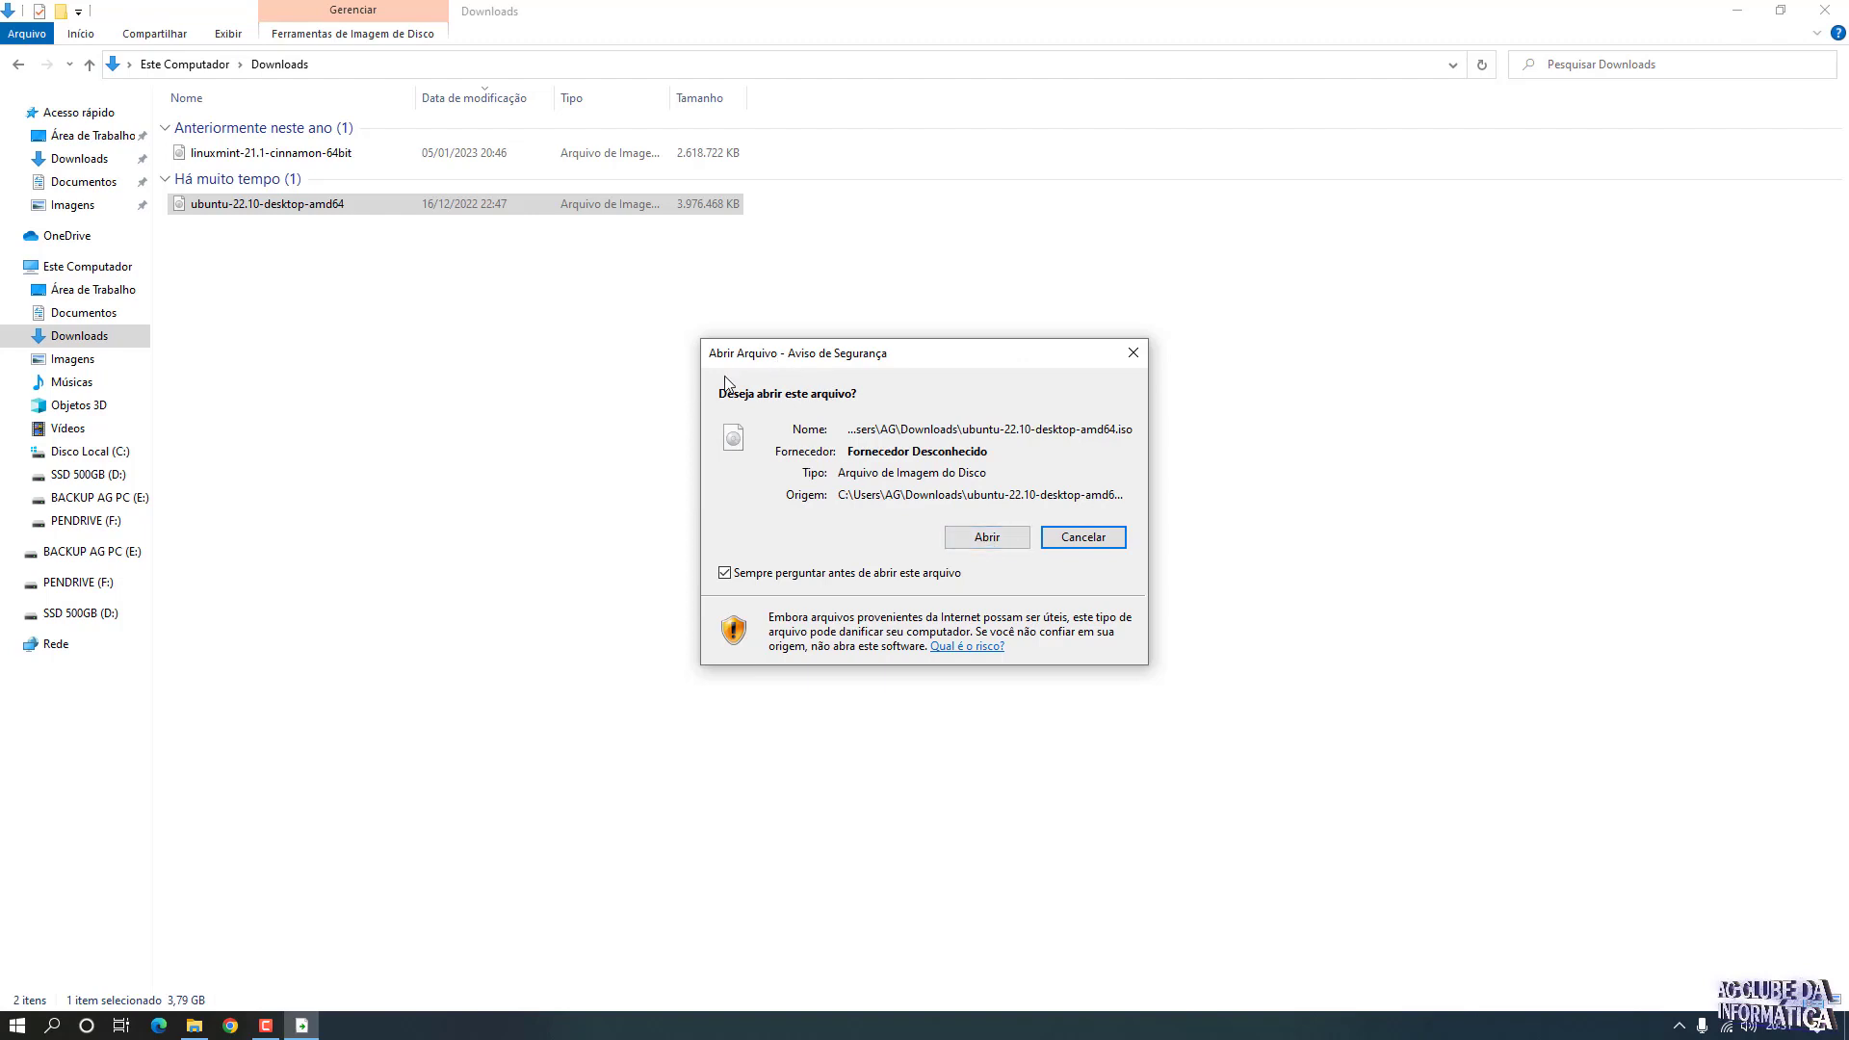
{"action": "left_click", "coordinate": [970, 545]}
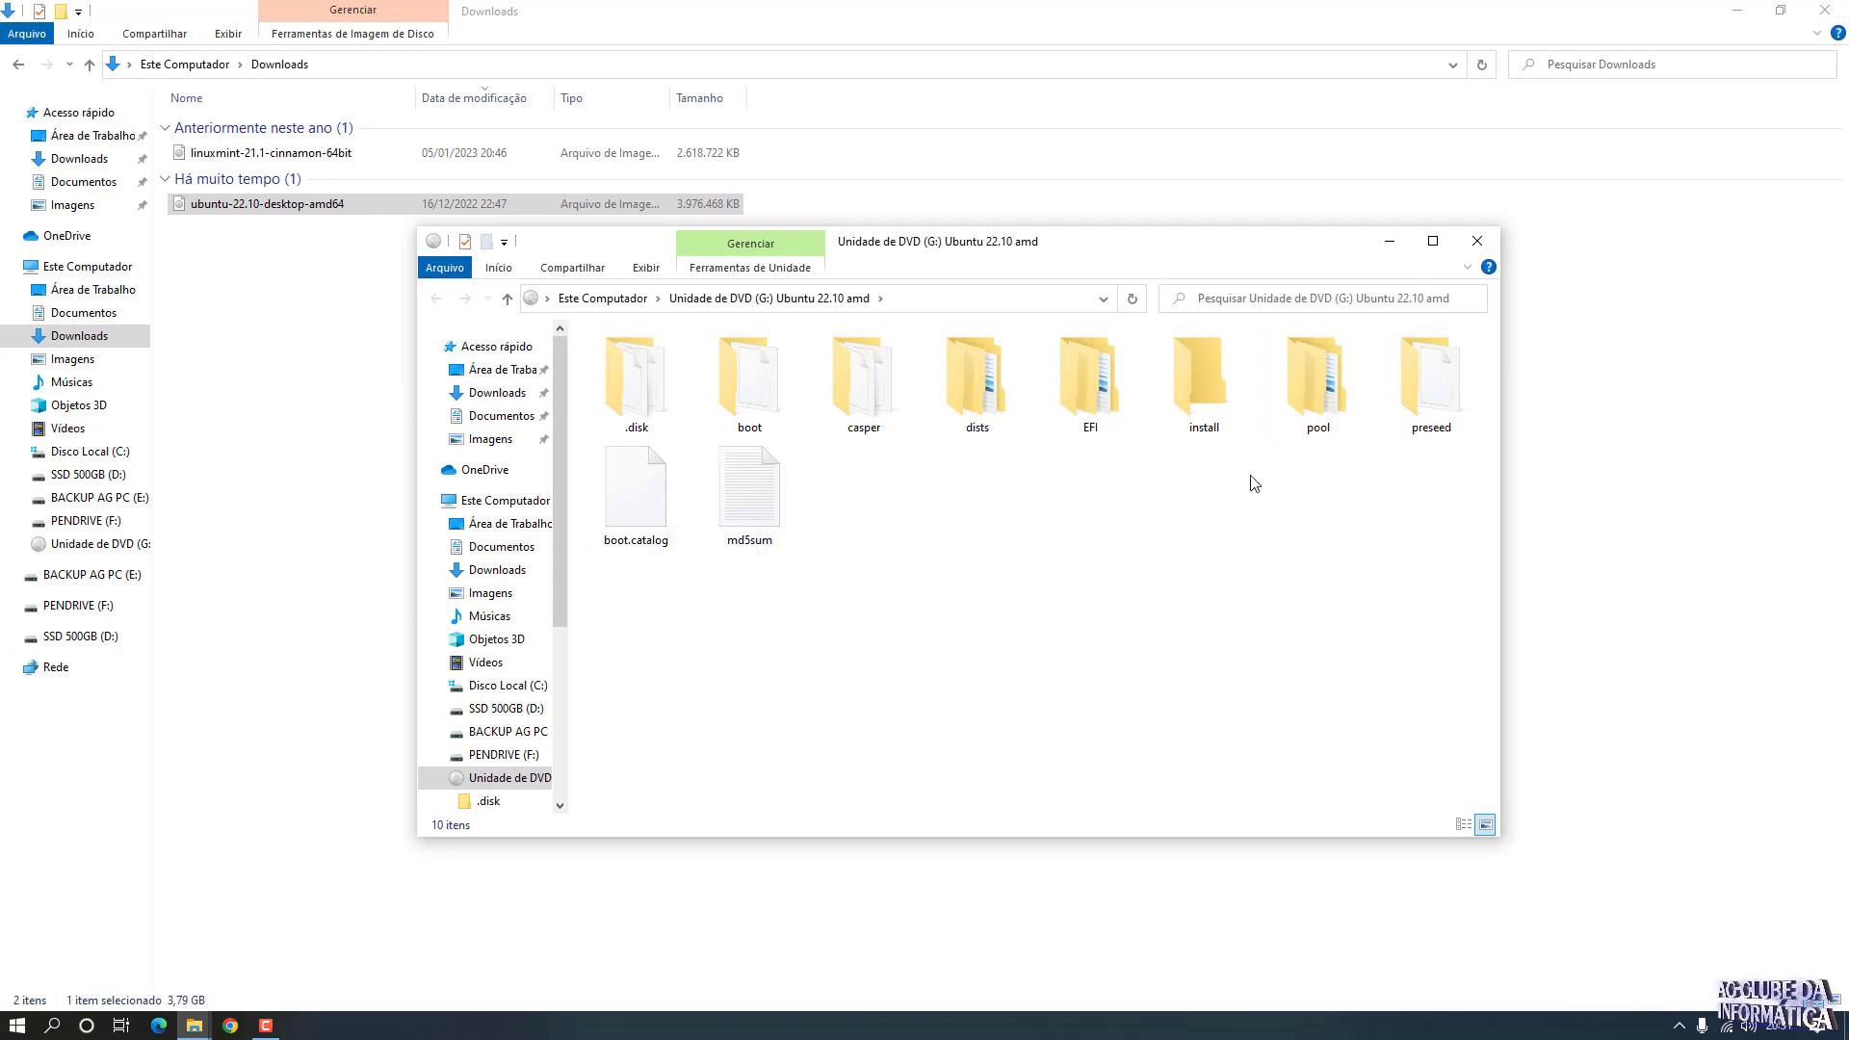
{"action": "left_click", "coordinate": [1477, 240]}
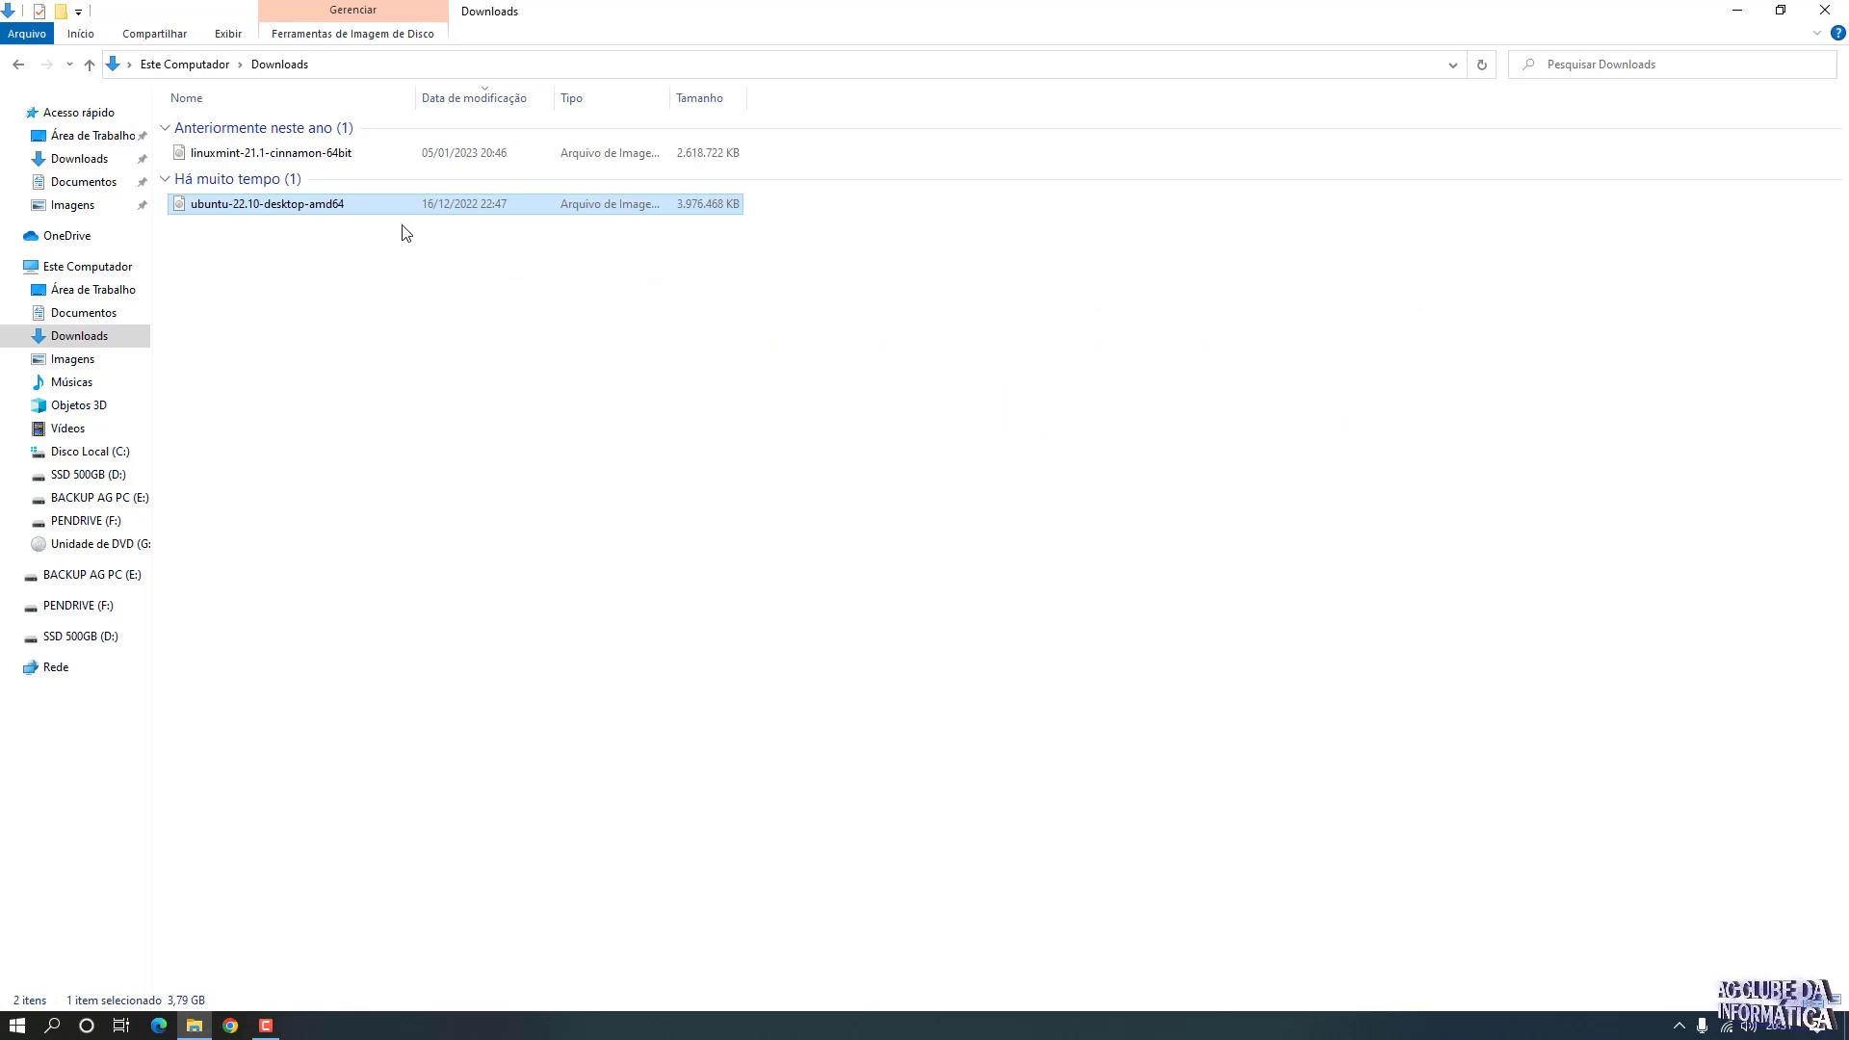
Mount the Ubuntu image with the disk image tools, view its files and close the file window.
{"action": "left_click", "coordinate": [409, 35]}
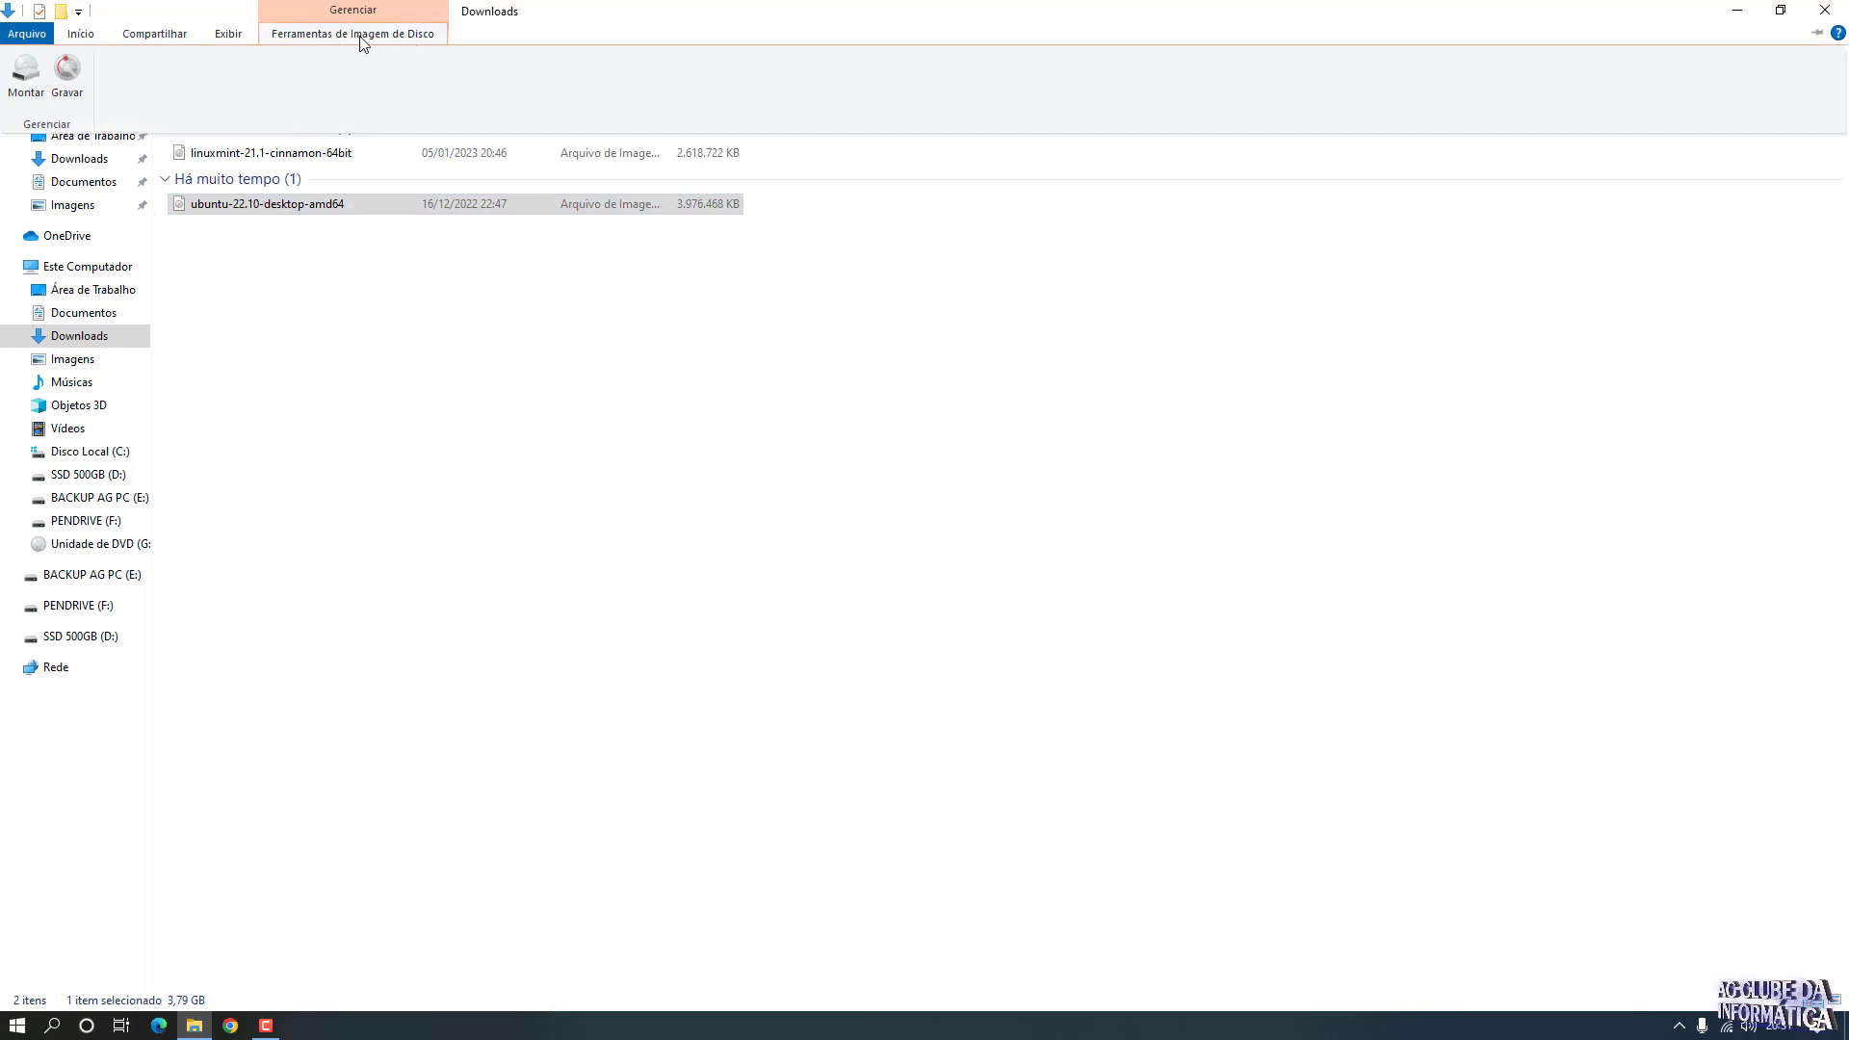
{"action": "left_click", "coordinate": [24, 77]}
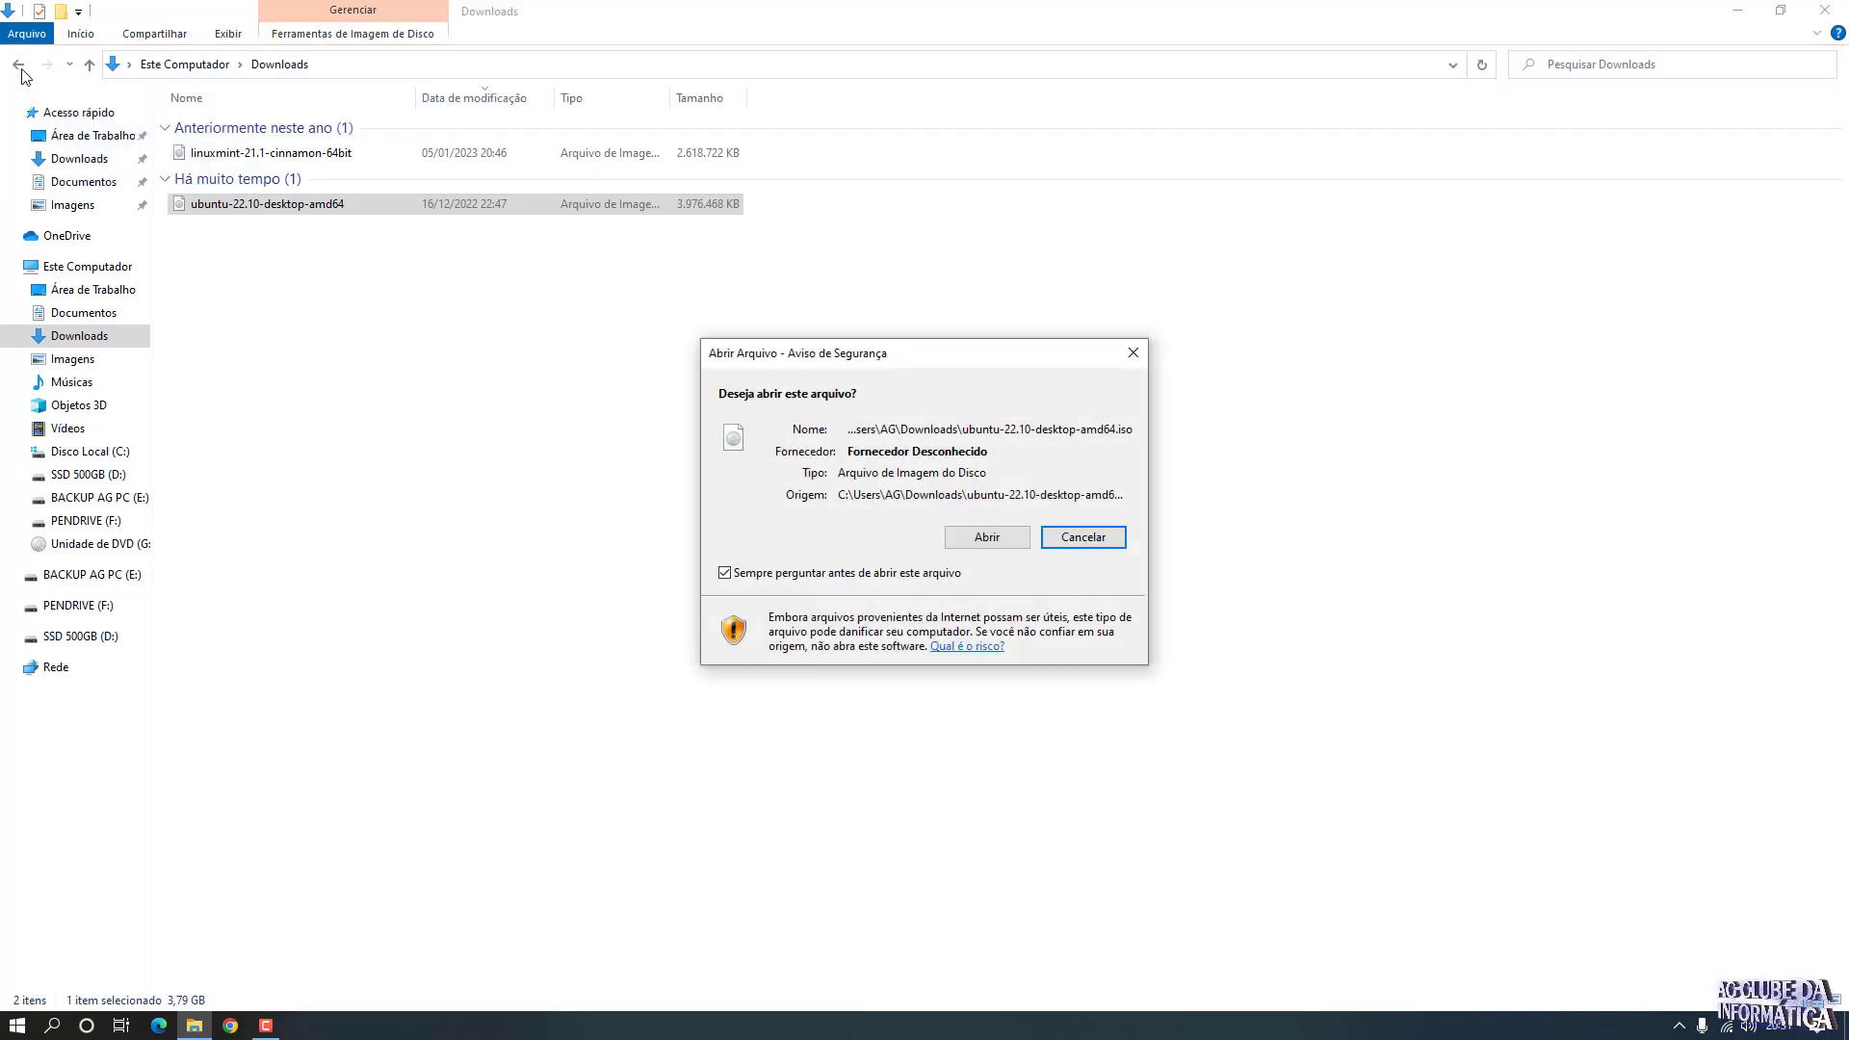
{"action": "left_click", "coordinate": [975, 546]}
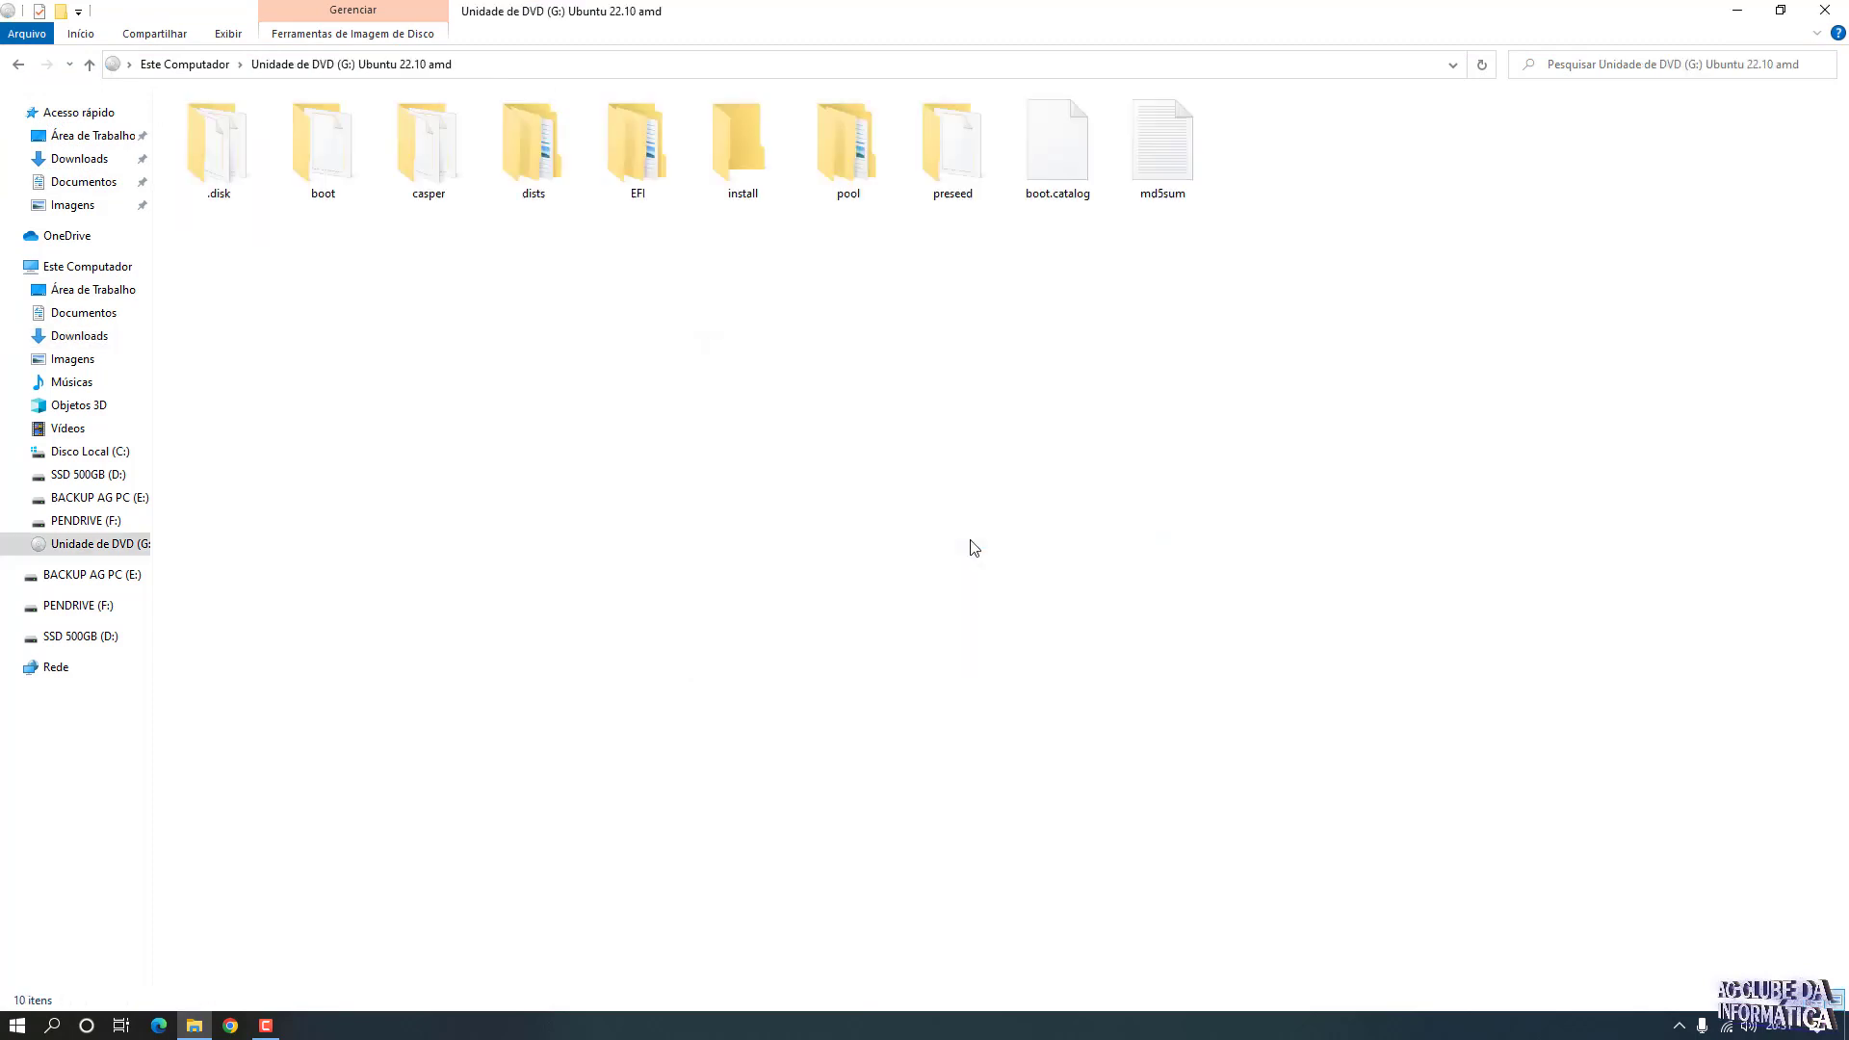
{"action": "left_click", "coordinate": [296, 147]}
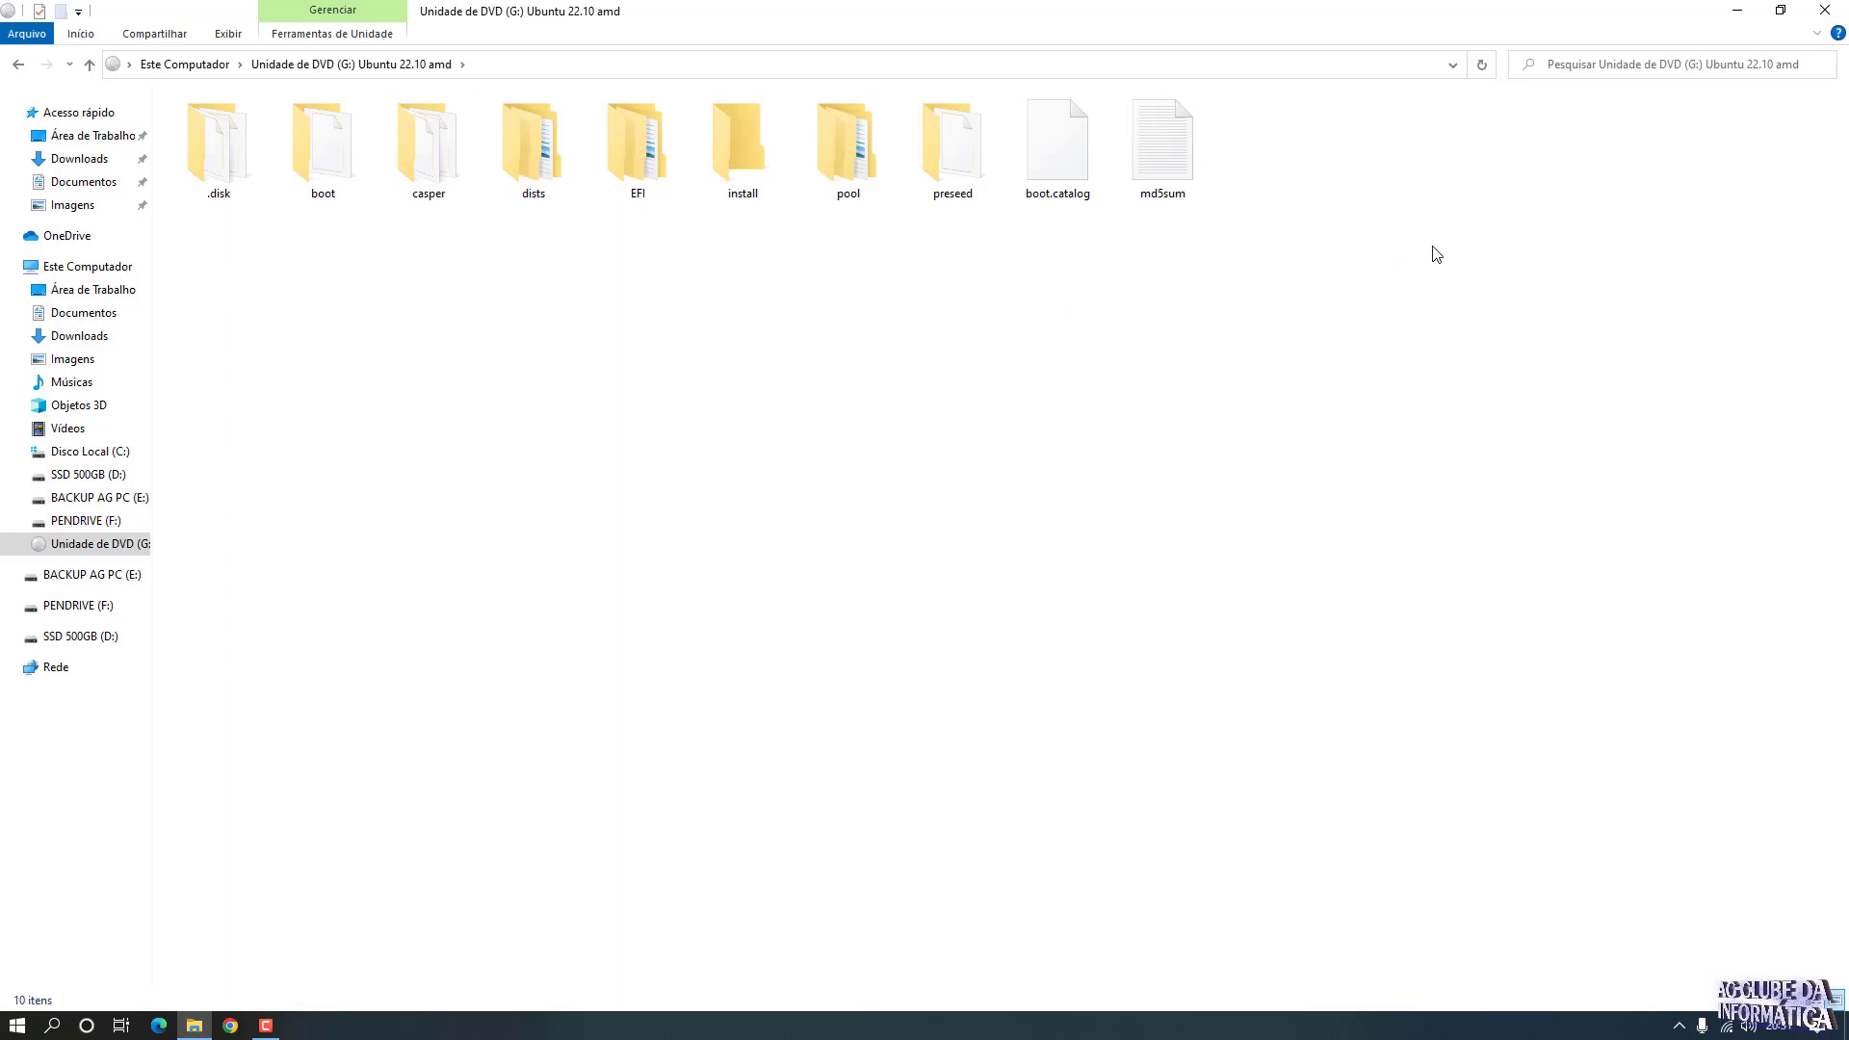
{"action": "left_click", "coordinate": [1827, 17]}
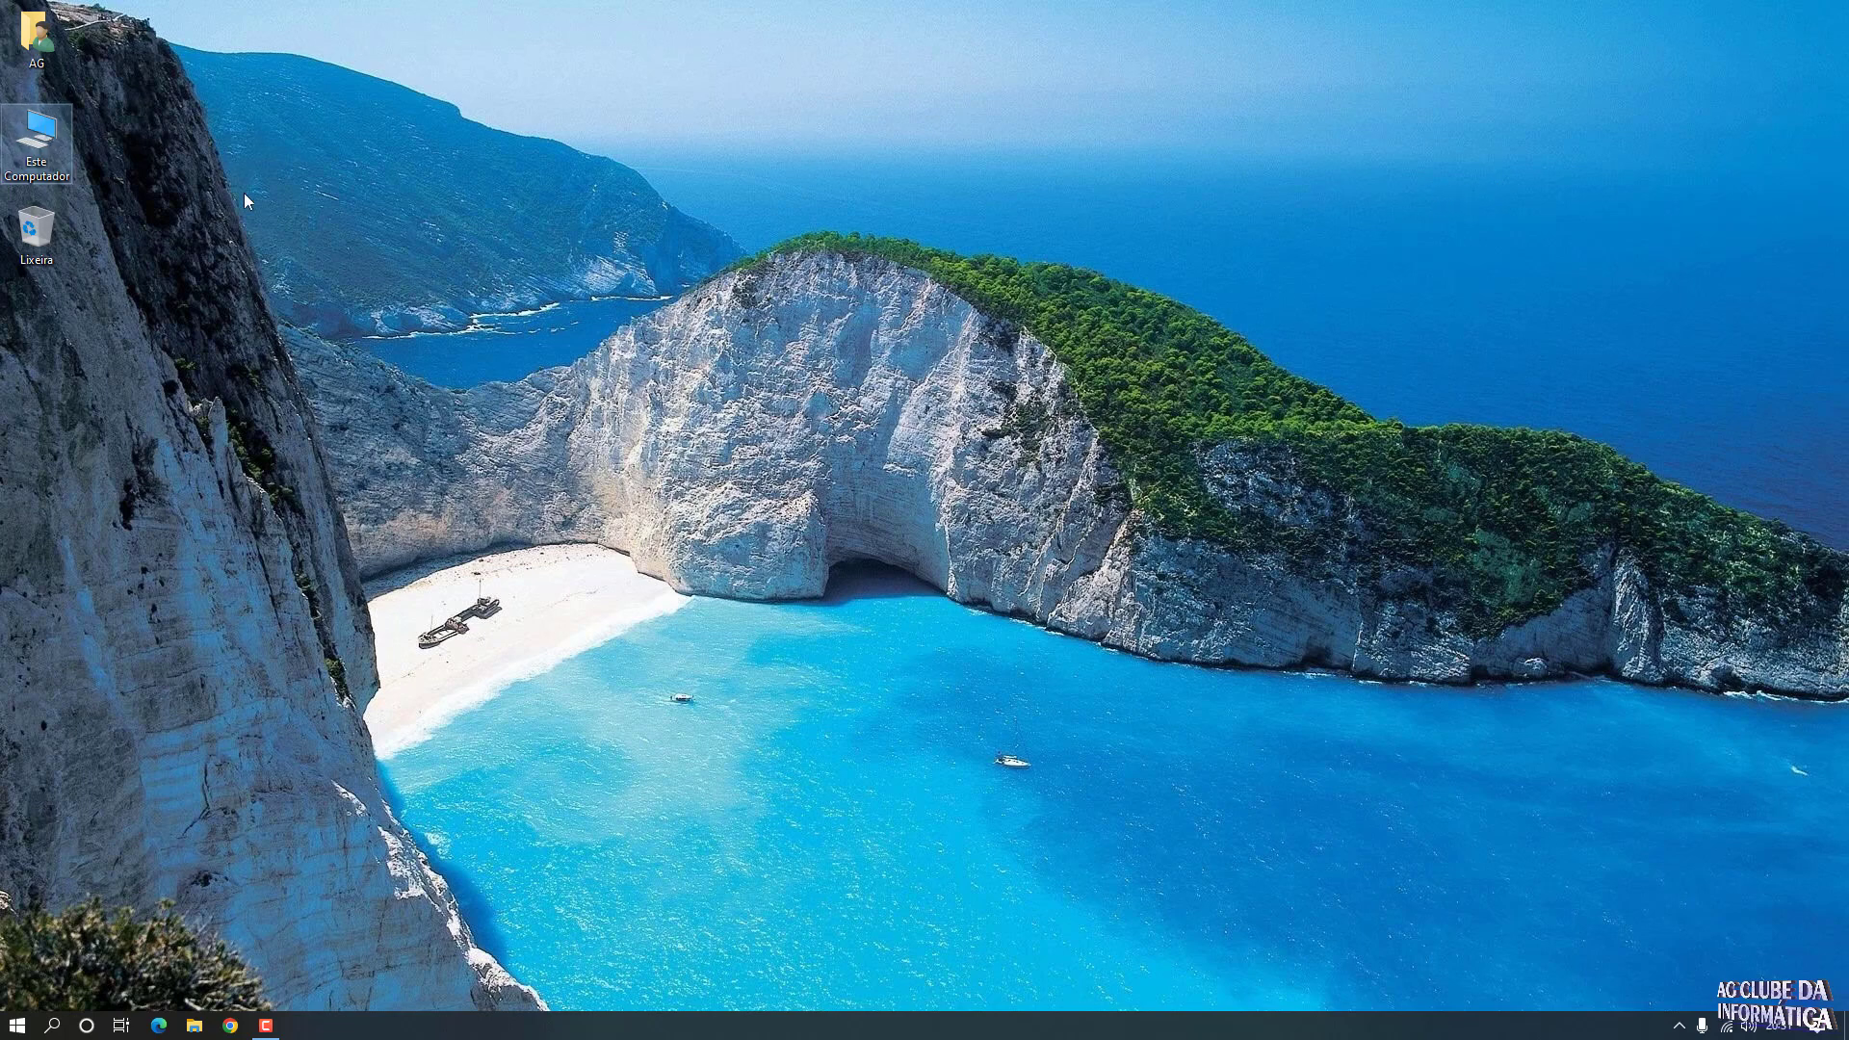
Open the mounted Ubuntu 22.10 DVD drive (G:) from Este Computador.
{"action": "double_click", "coordinate": [36, 143]}
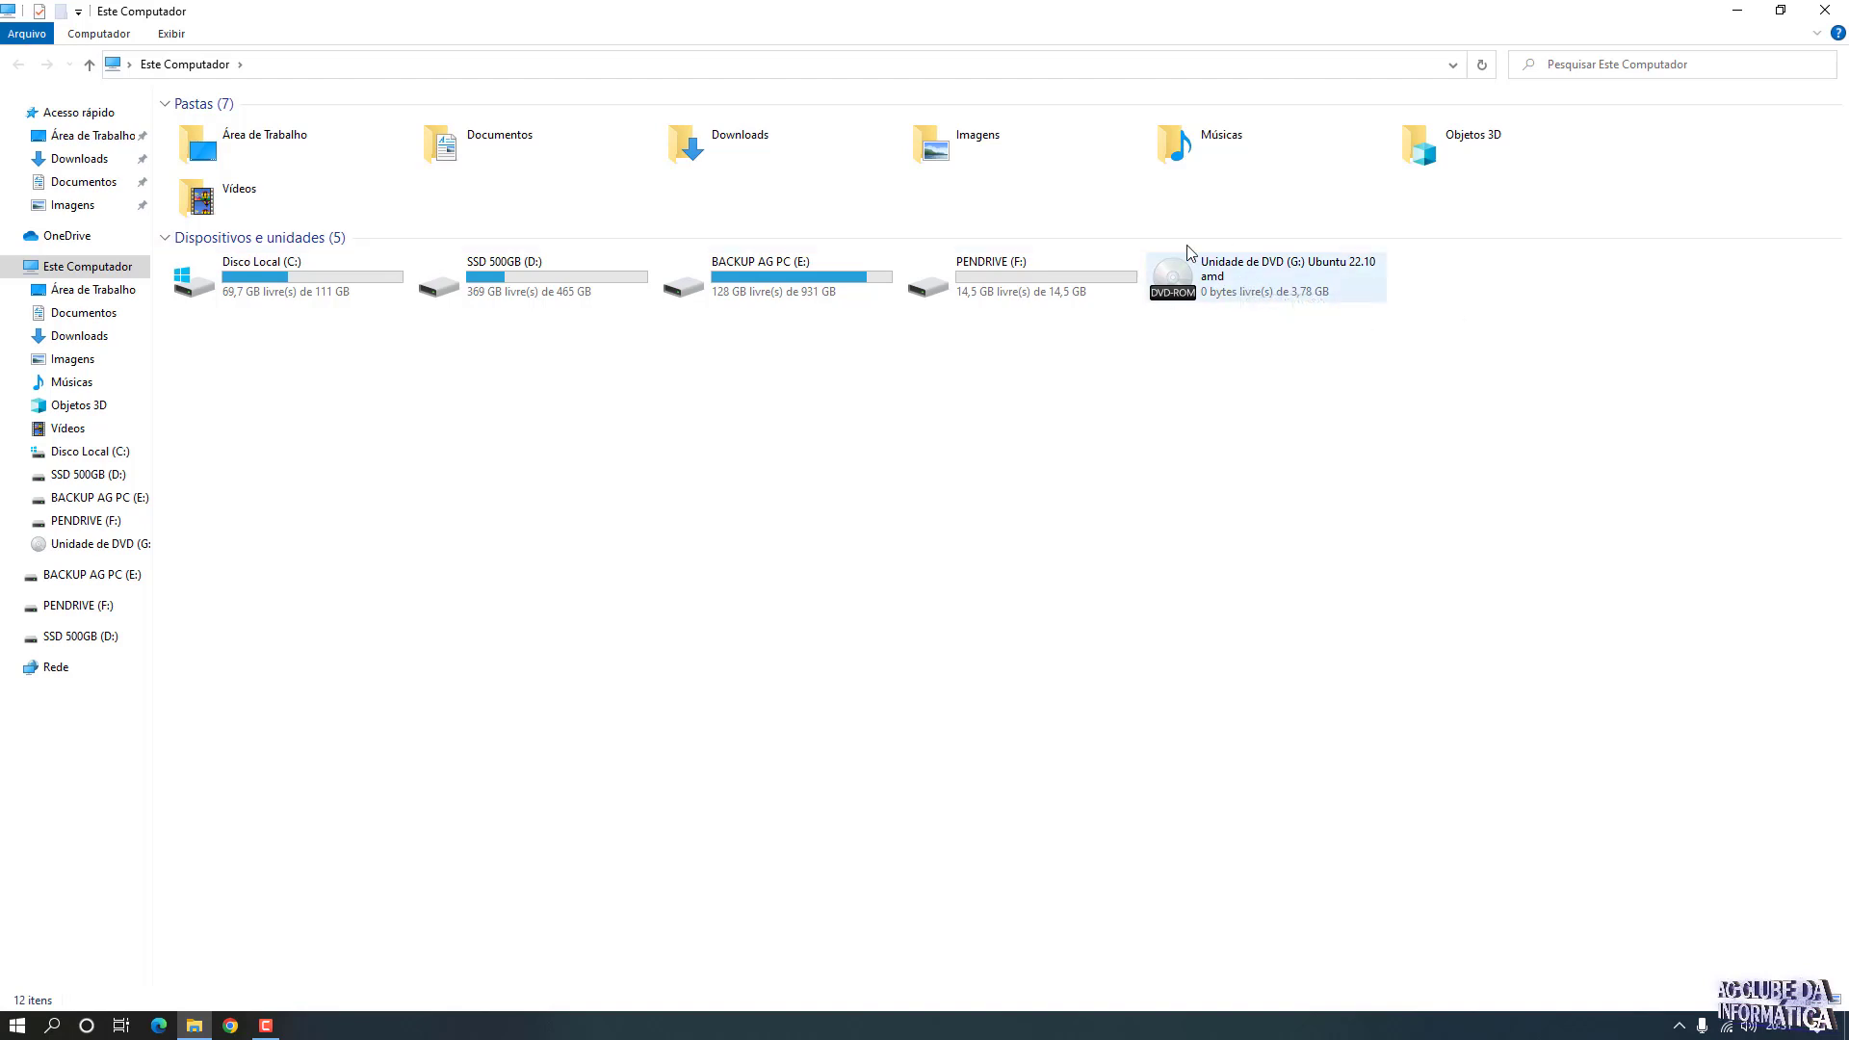
{"action": "double_click", "coordinate": [1280, 291]}
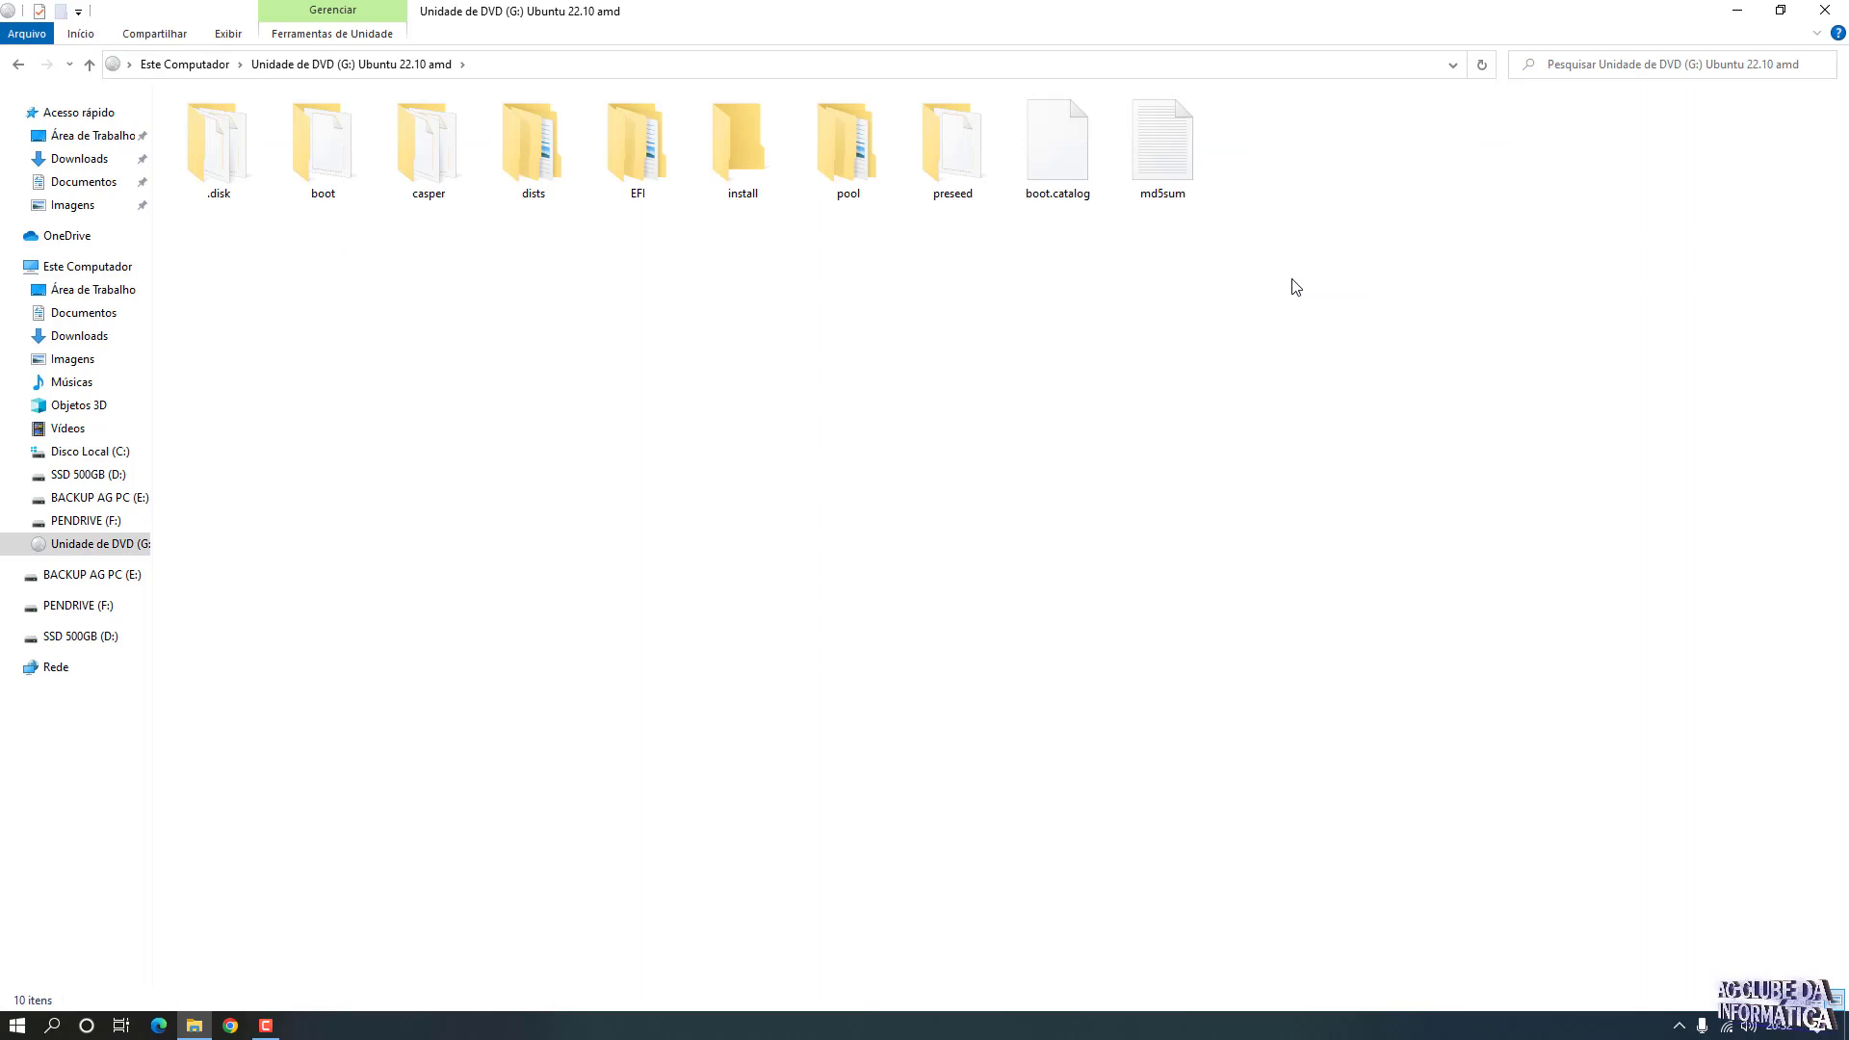
Copy all files and folders from the mounted Ubuntu 22.10 DVD drive (G:) and minimise its window.
{"action": "left_click_drag", "start_coordinate": [1543, 256], "coordinate": [182, 123]}
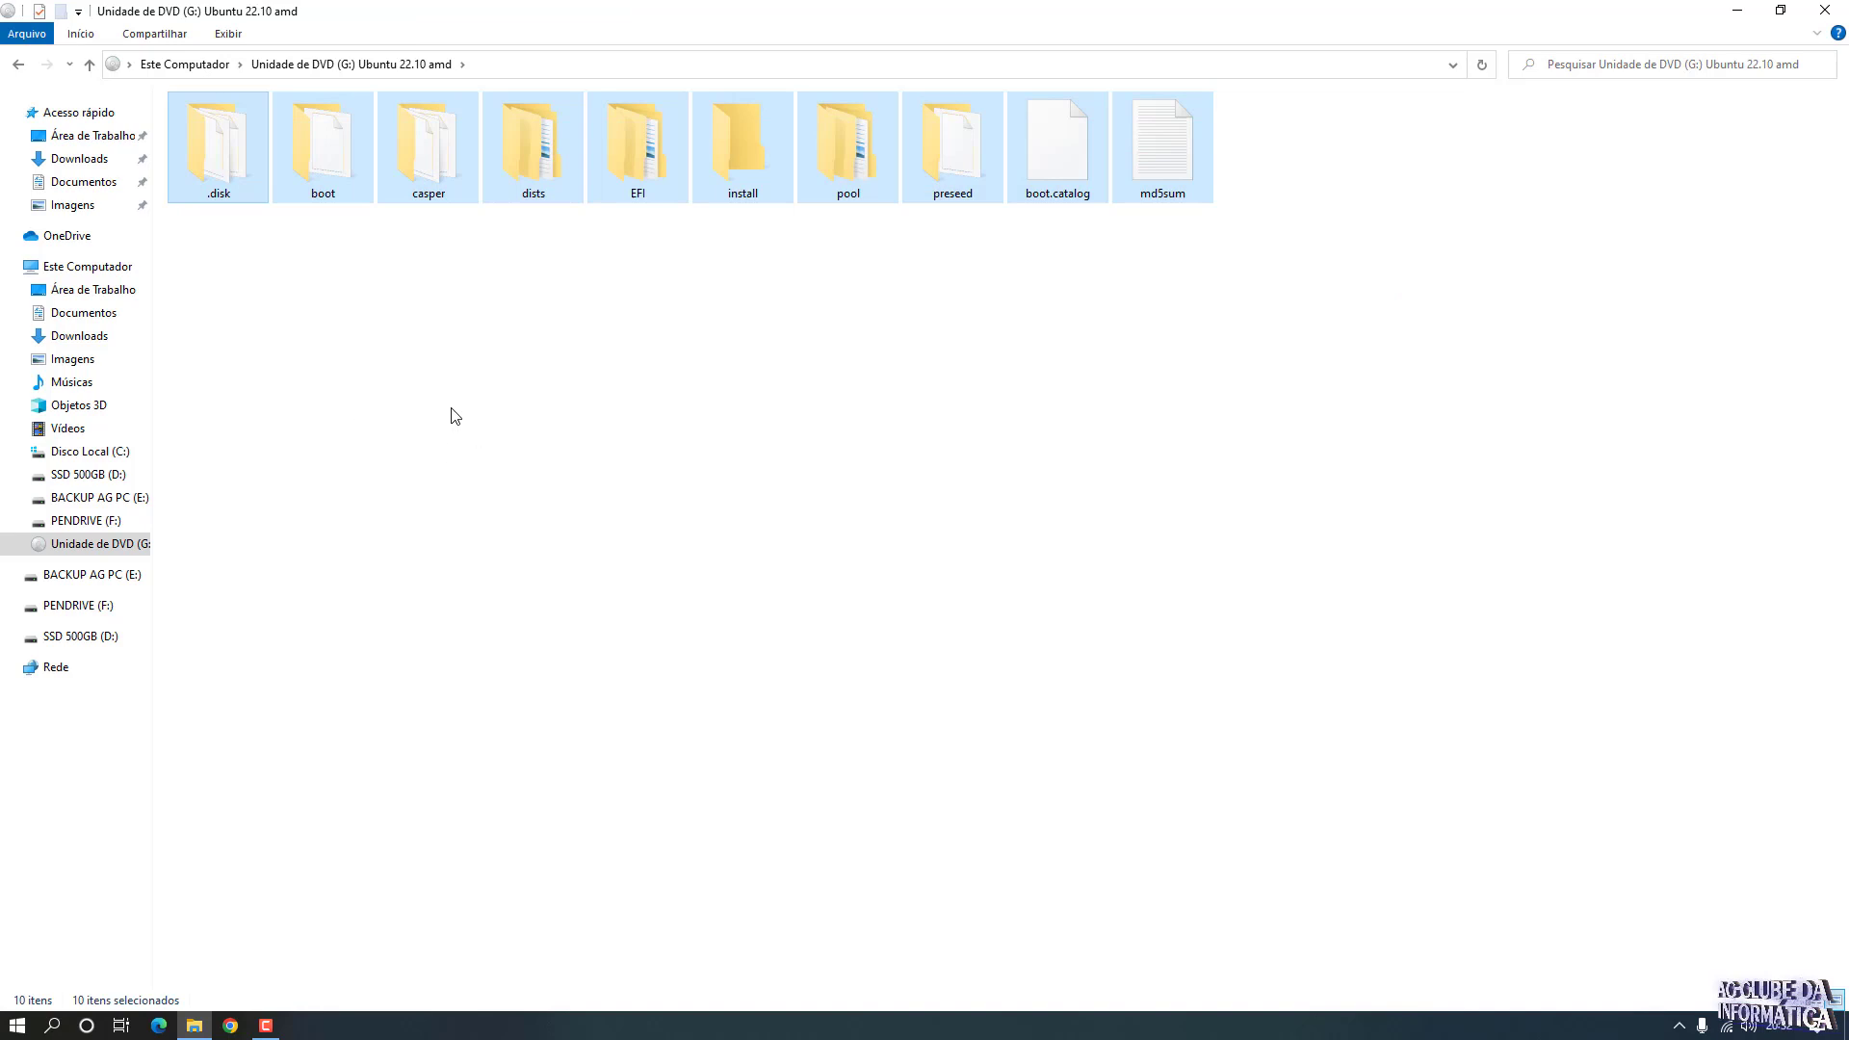
{"action": "right_click", "coordinate": [732, 125]}
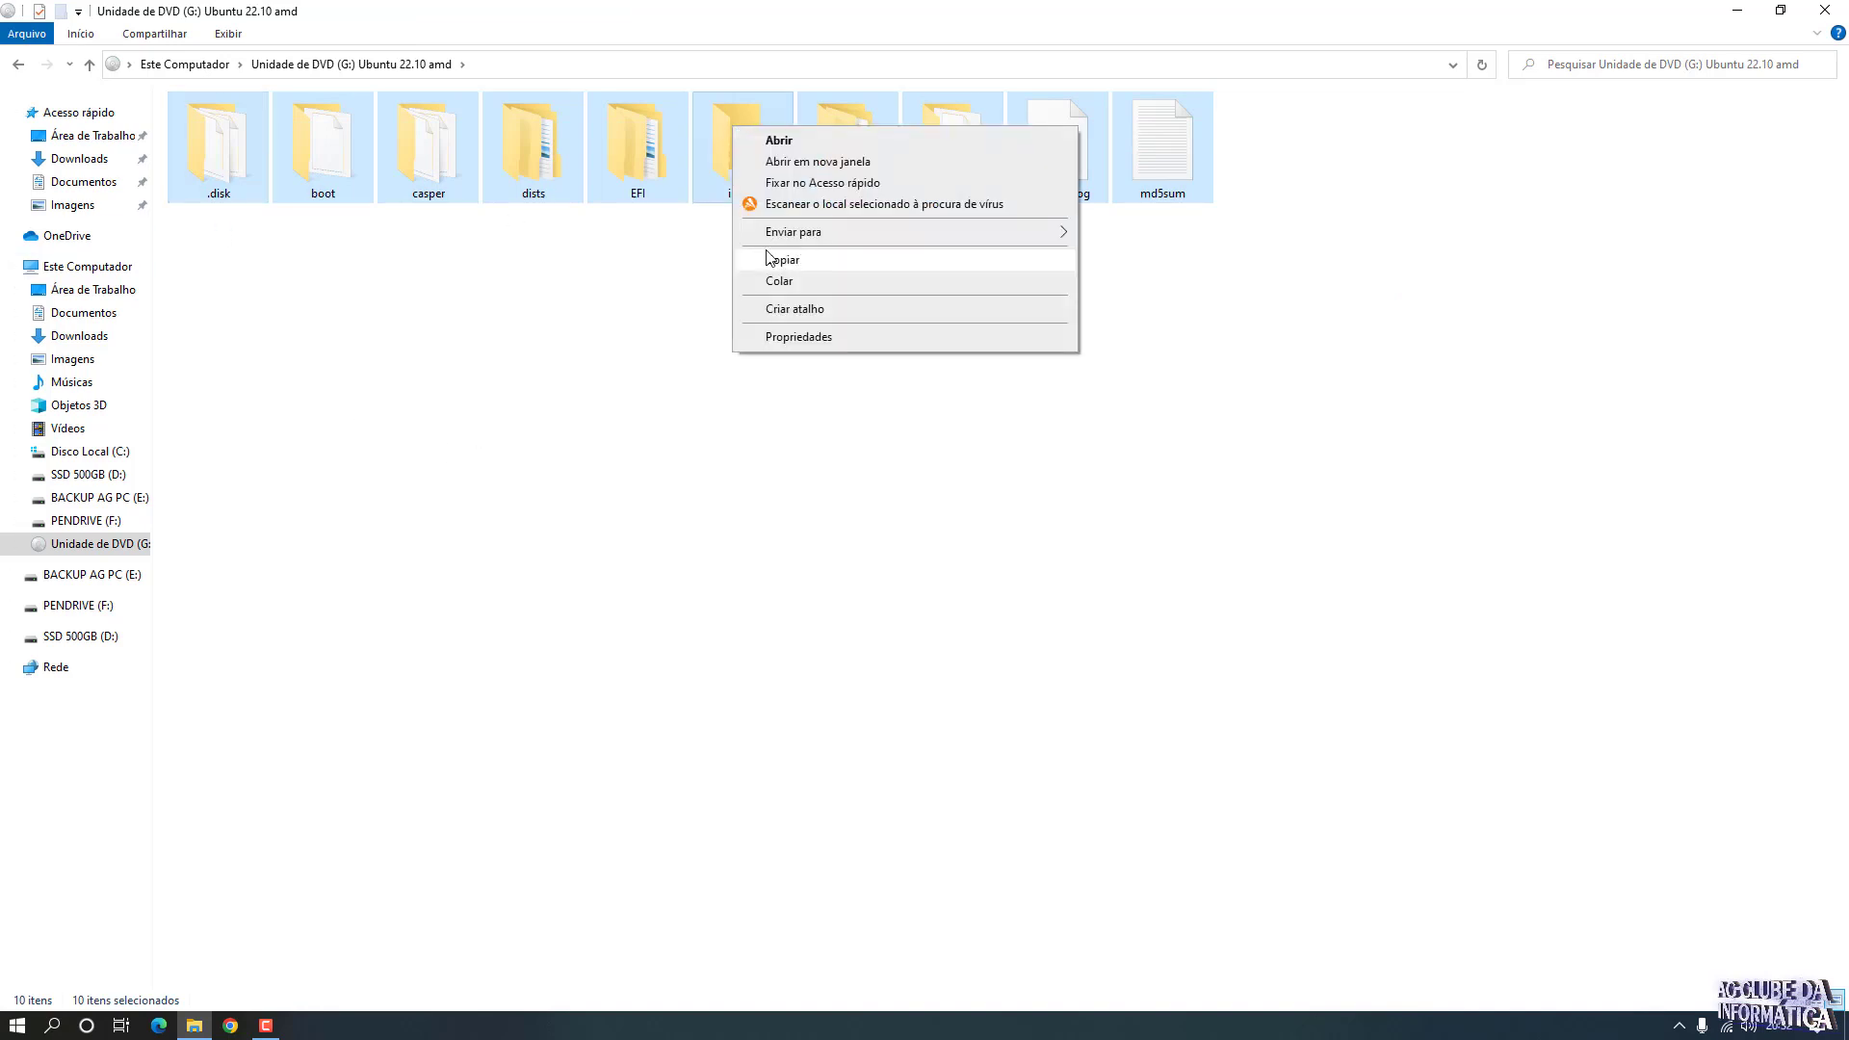
{"action": "left_click", "coordinate": [796, 268]}
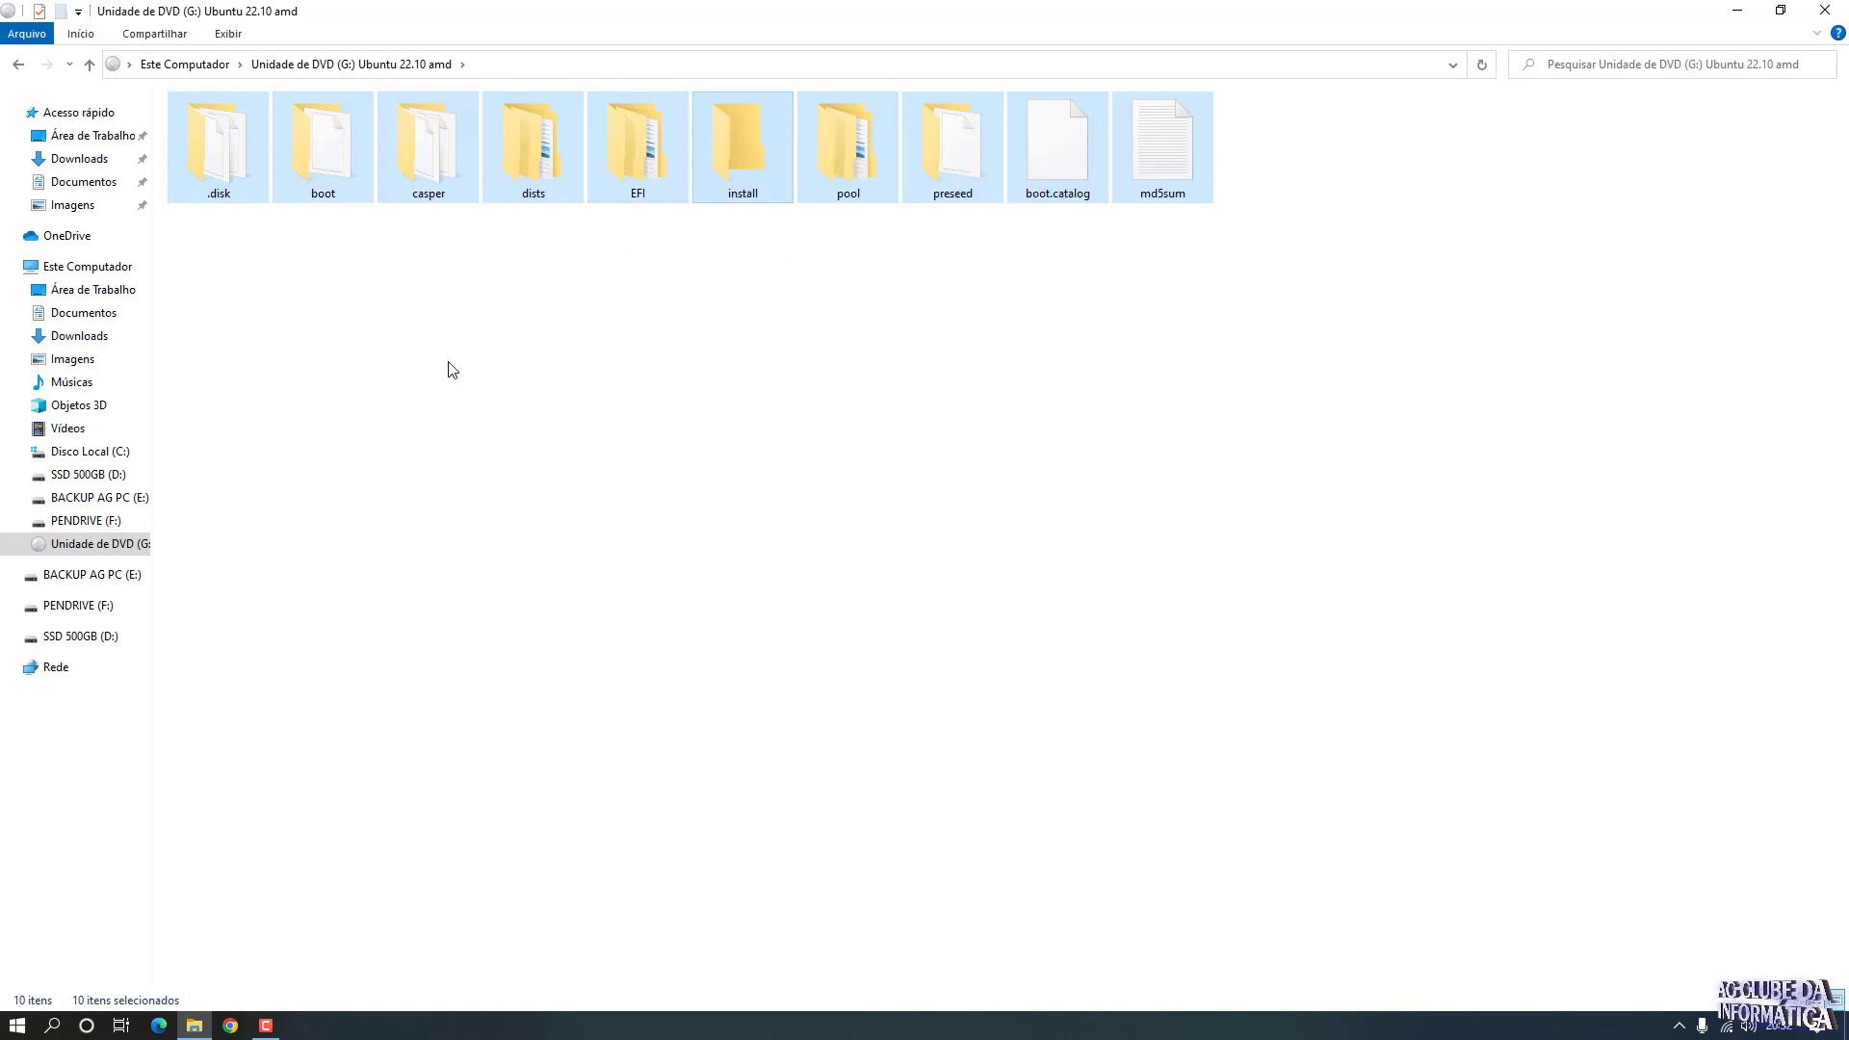
{"action": "left_click", "coordinate": [1745, 10]}
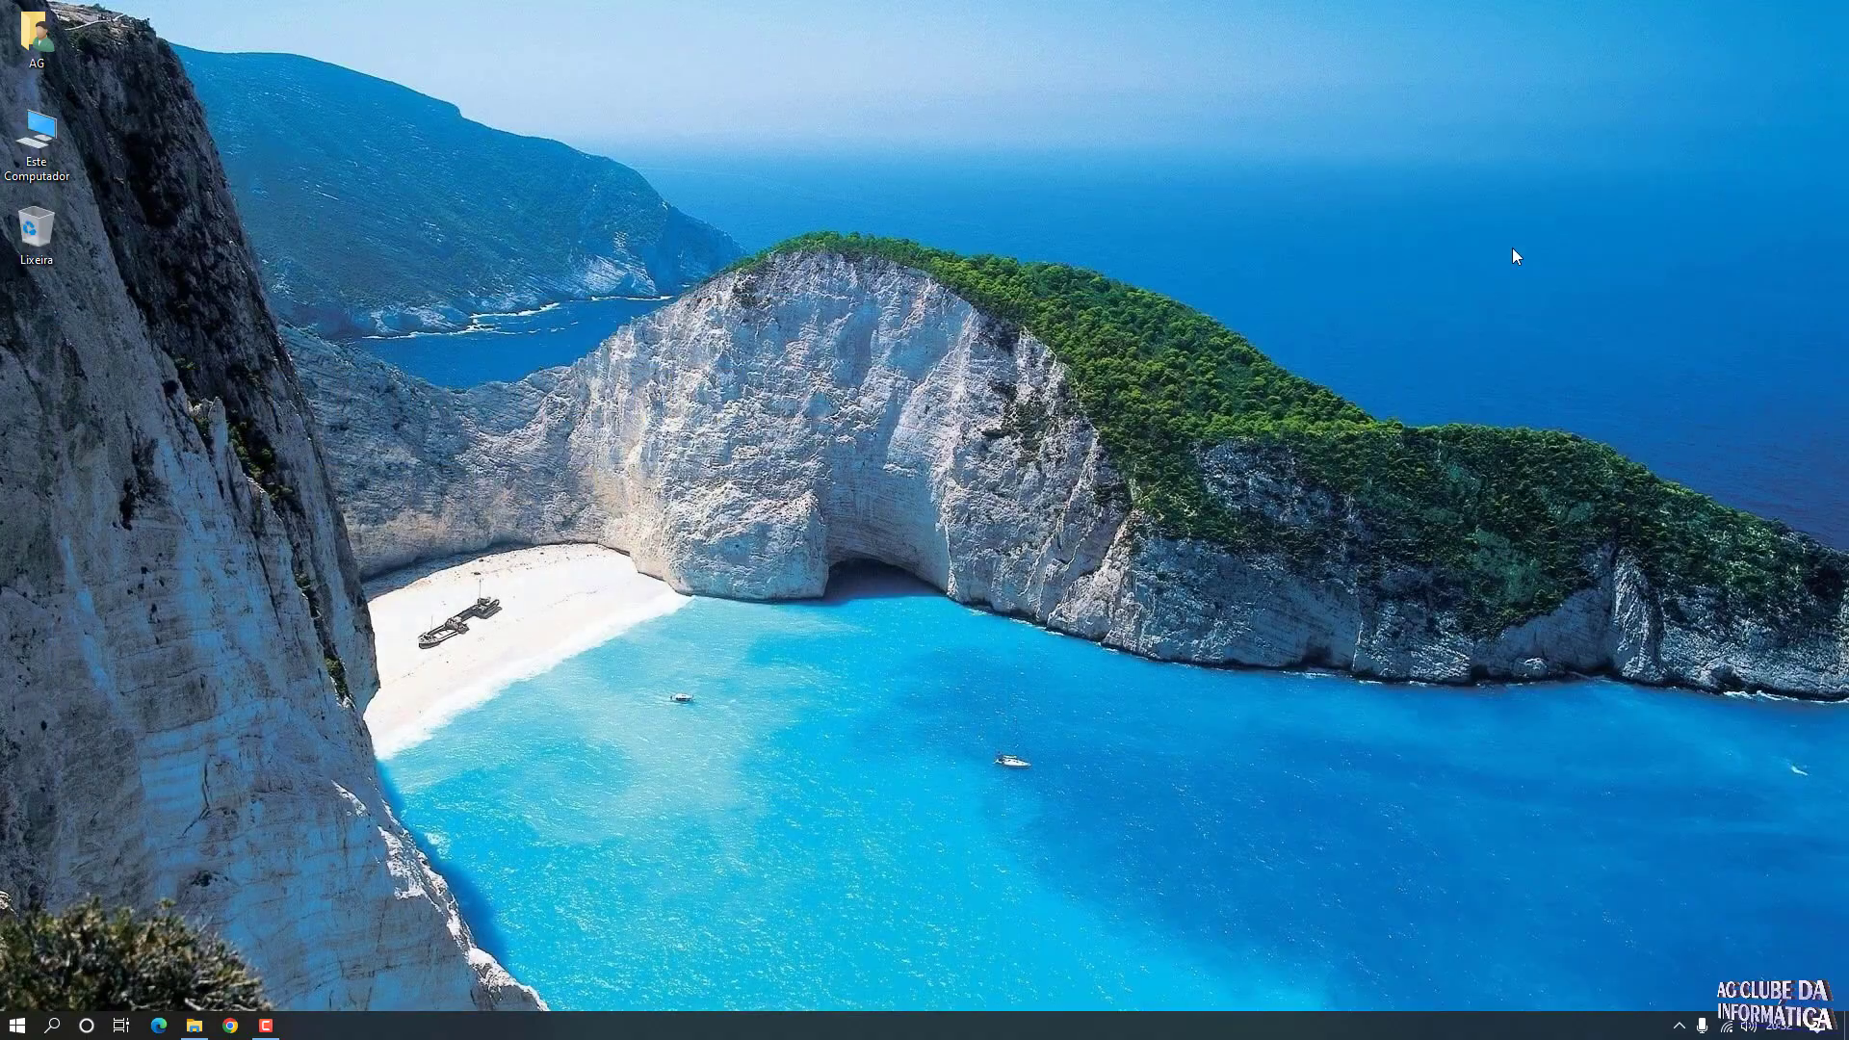
Open PENDRIVE (F:) from Este Computador and paste the copied Ubuntu files into it.
{"action": "double_click", "coordinate": [29, 141]}
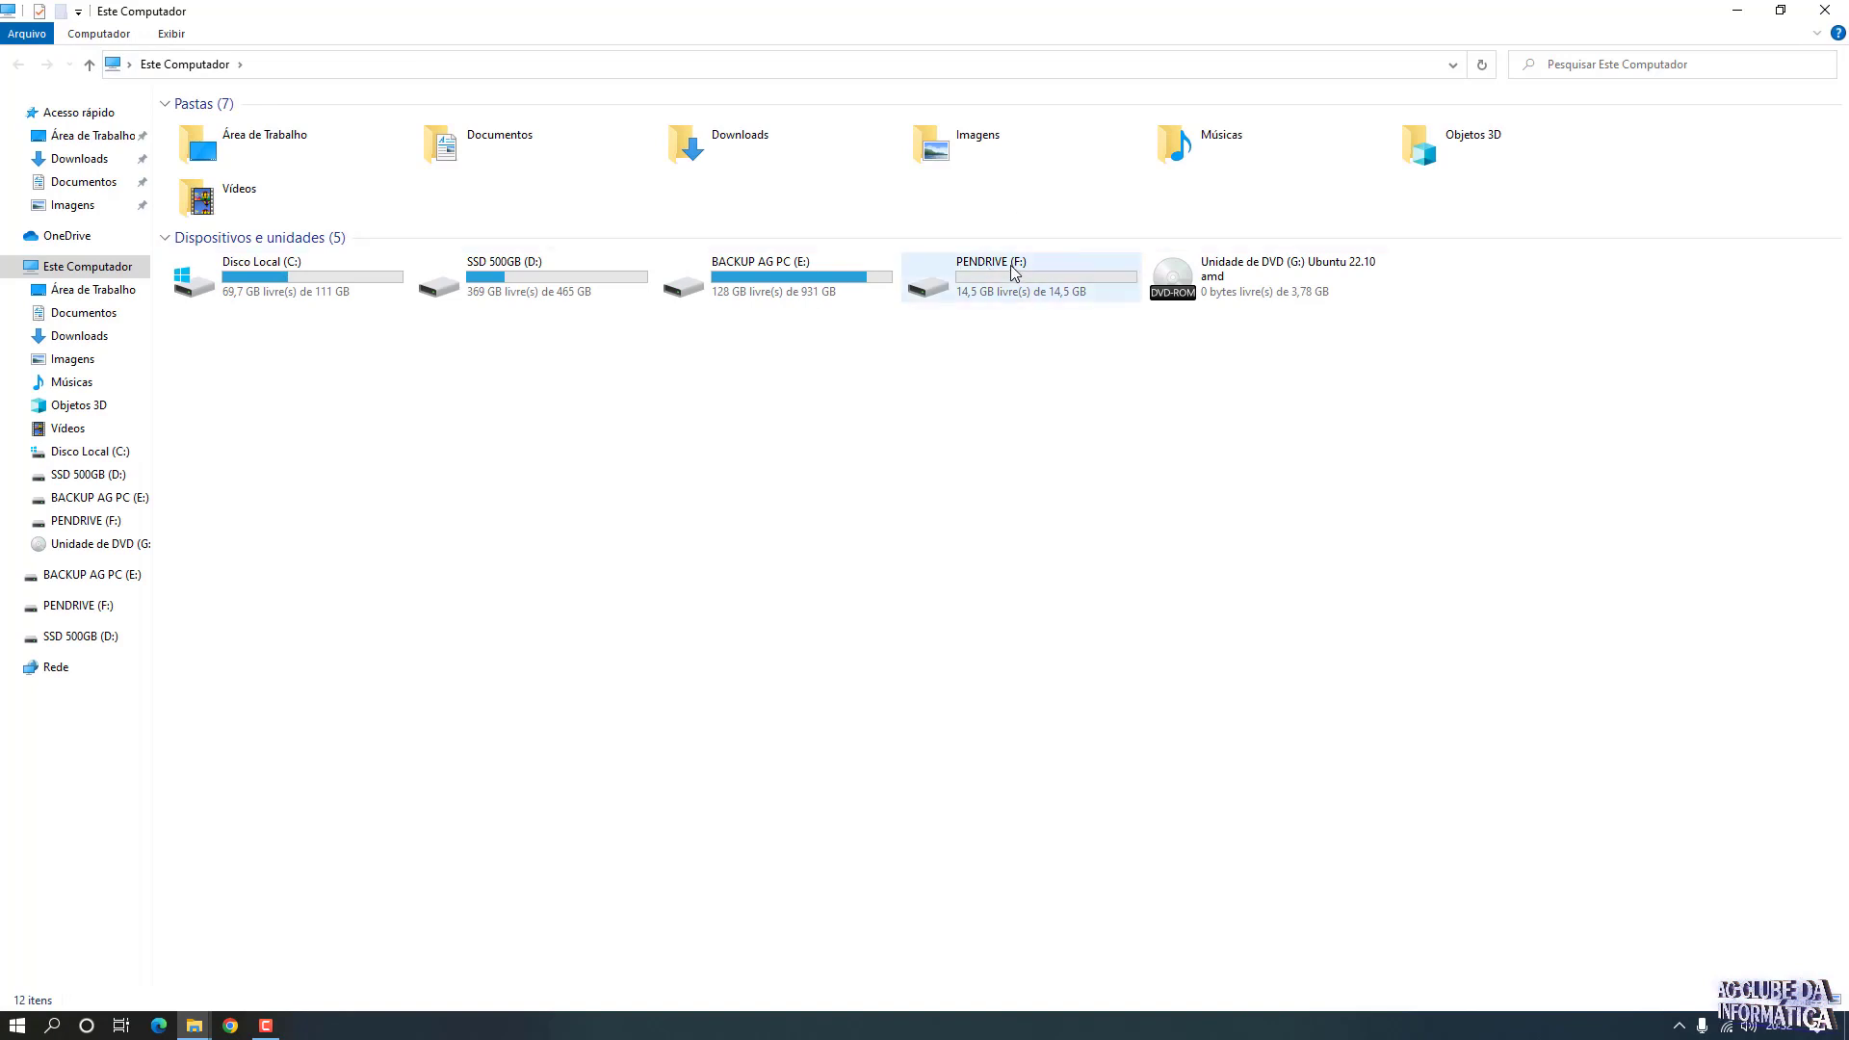
{"action": "double_click", "coordinate": [1010, 274]}
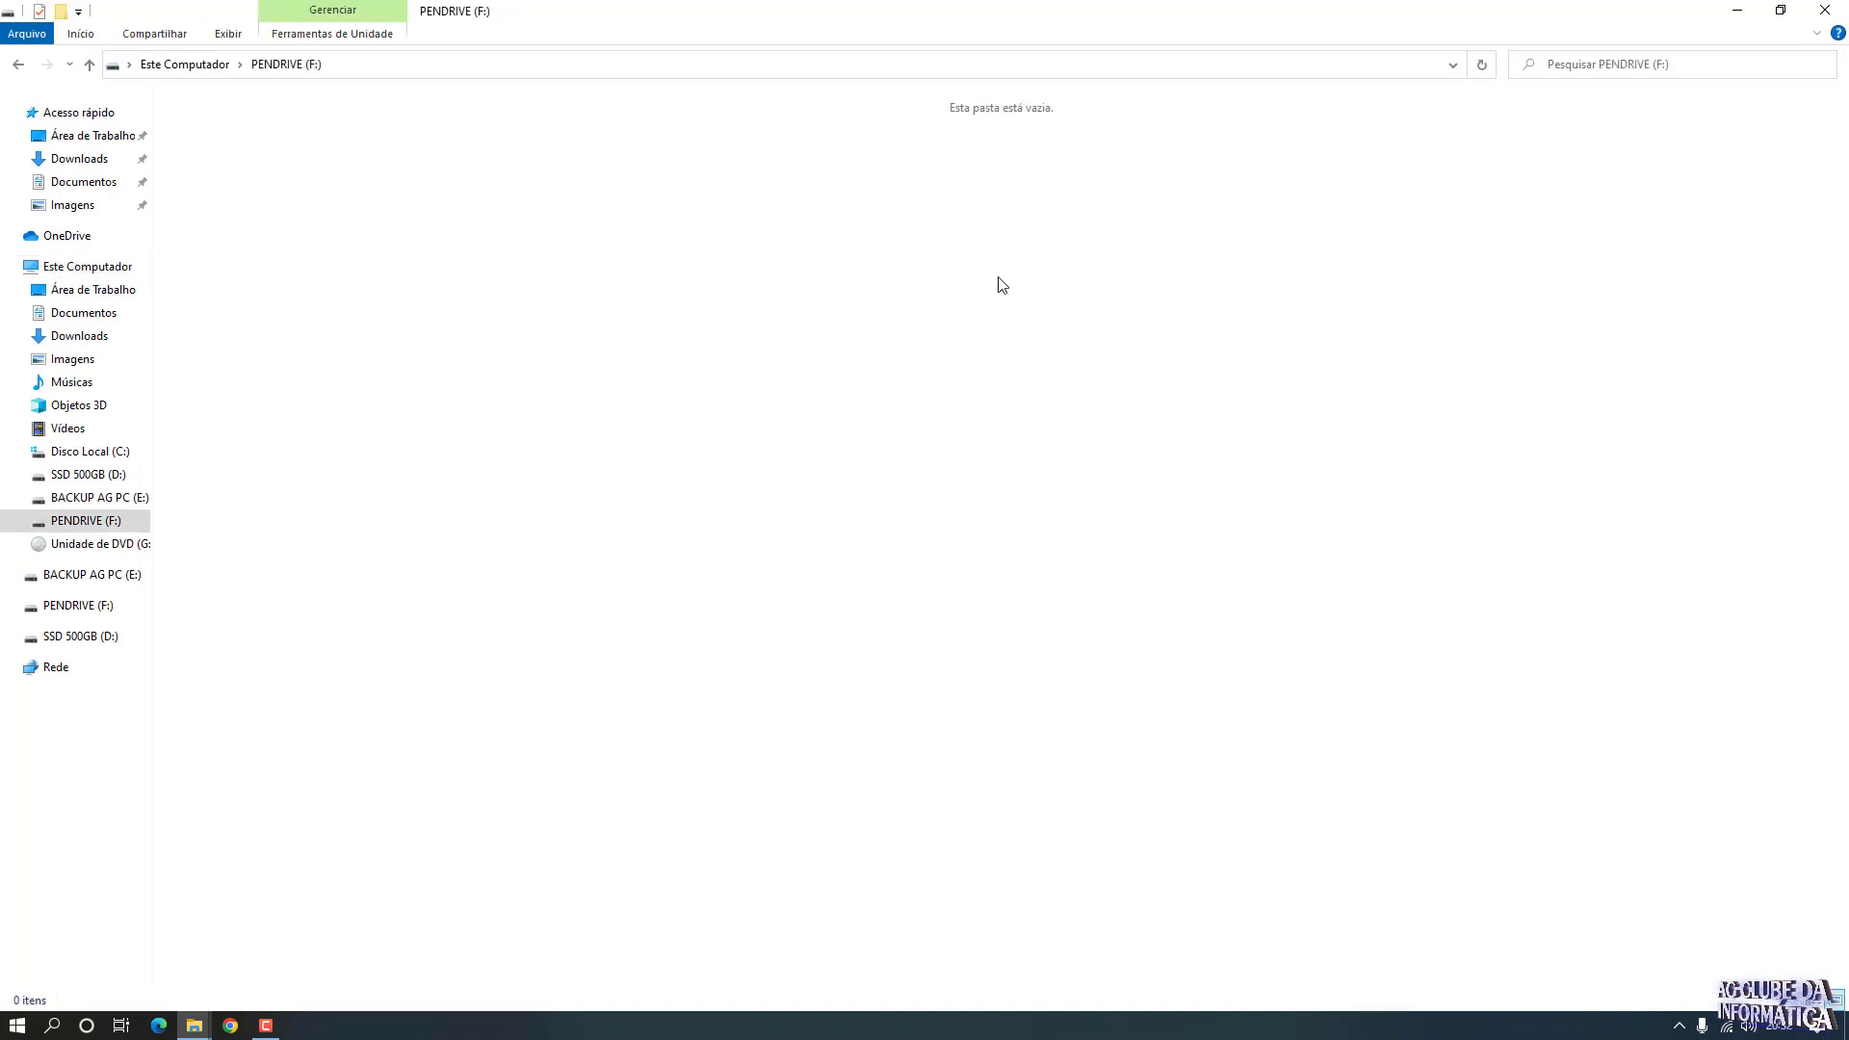
{"action": "right_click", "coordinate": [679, 214]}
{"action": "left_click", "coordinate": [724, 347]}
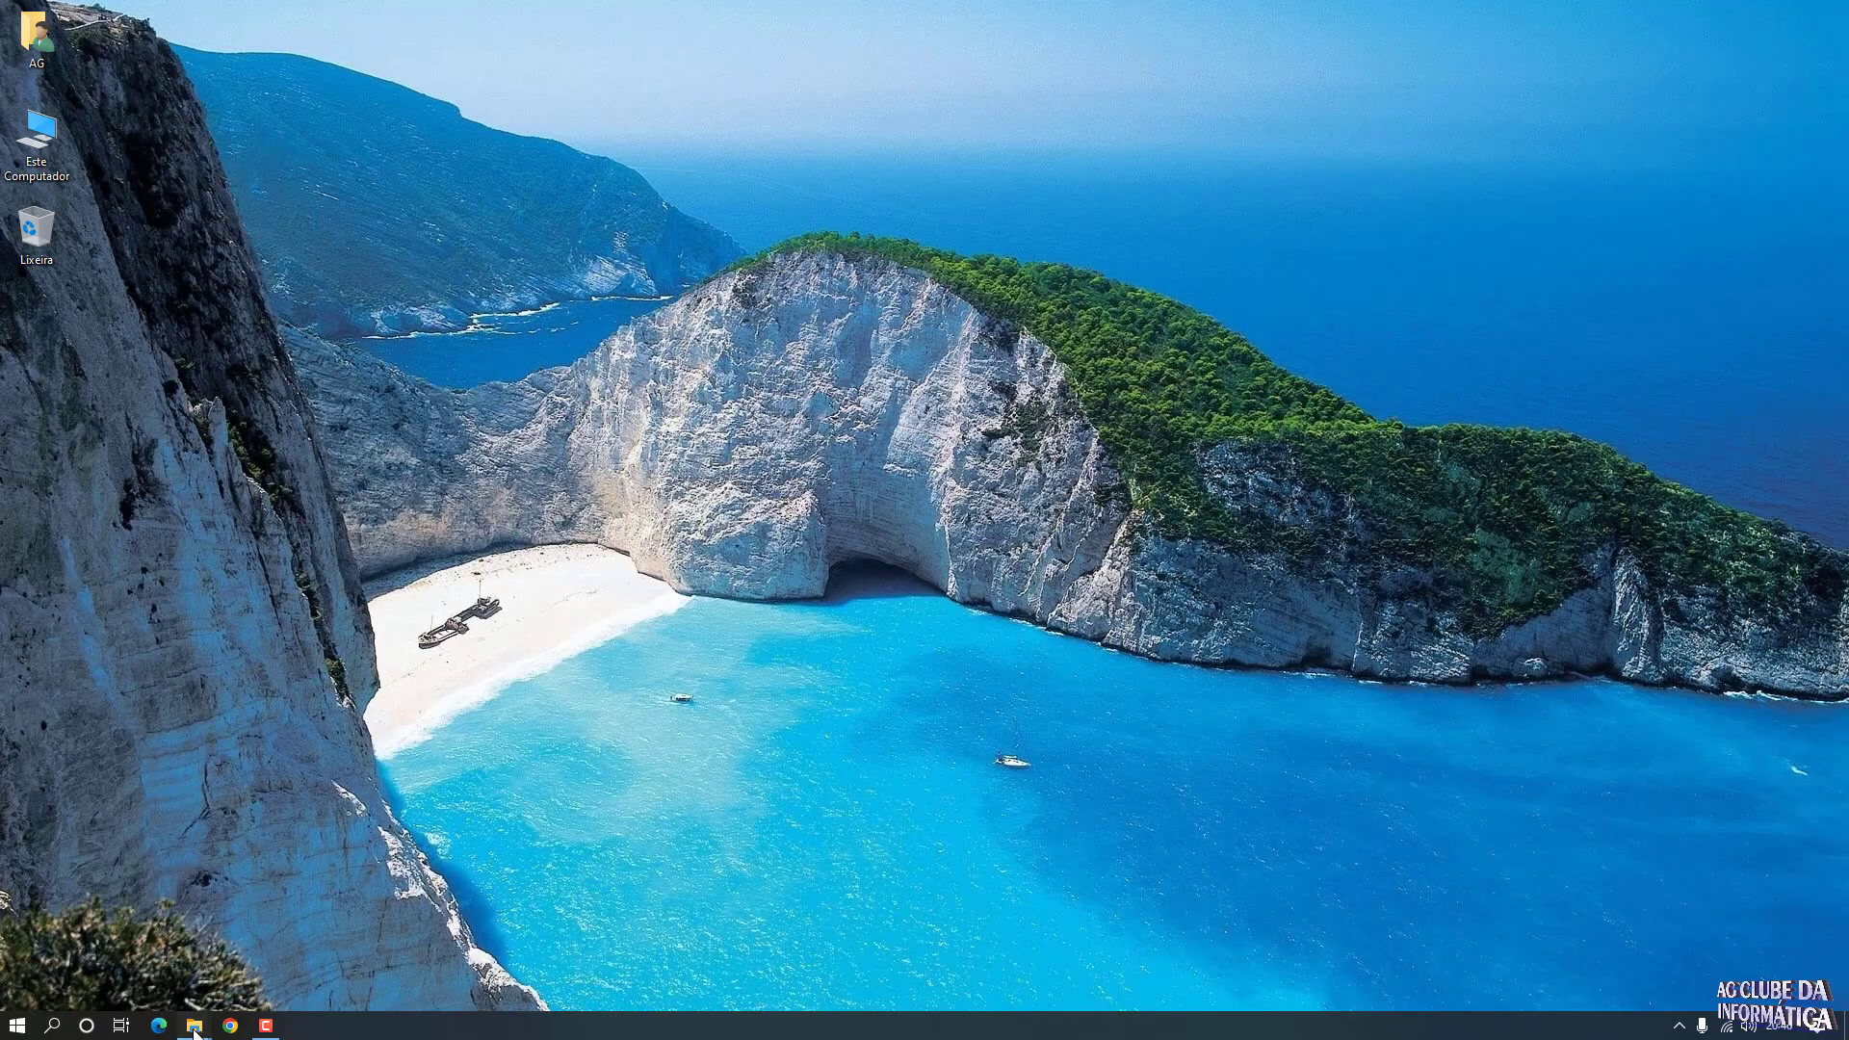
Check the pasted files in the PENDRIVE (F:) window, and clear it and the Ubuntu DVD window from the desktop.
{"action": "mouse_move", "coordinate": [195, 1030]}
{"action": "left_click", "coordinate": [318, 961]}
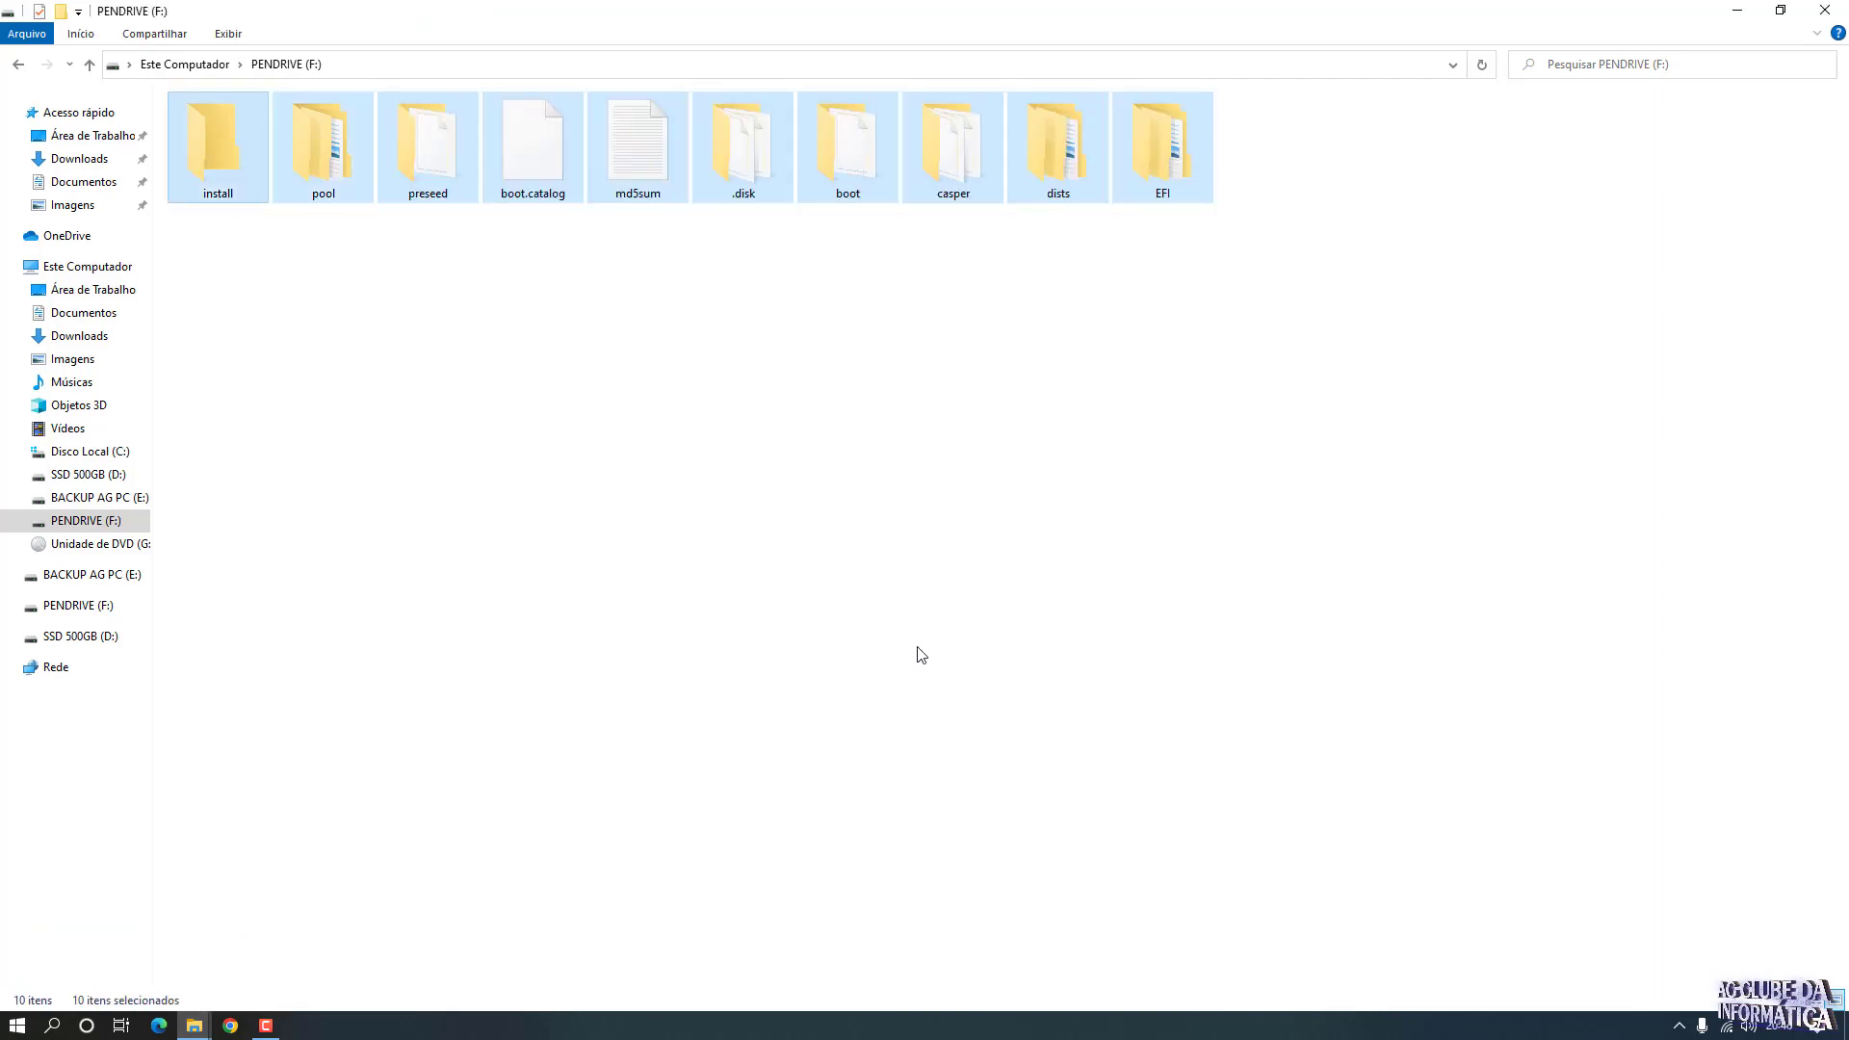
{"action": "left_click", "coordinate": [941, 618]}
{"action": "left_click", "coordinate": [1736, 10]}
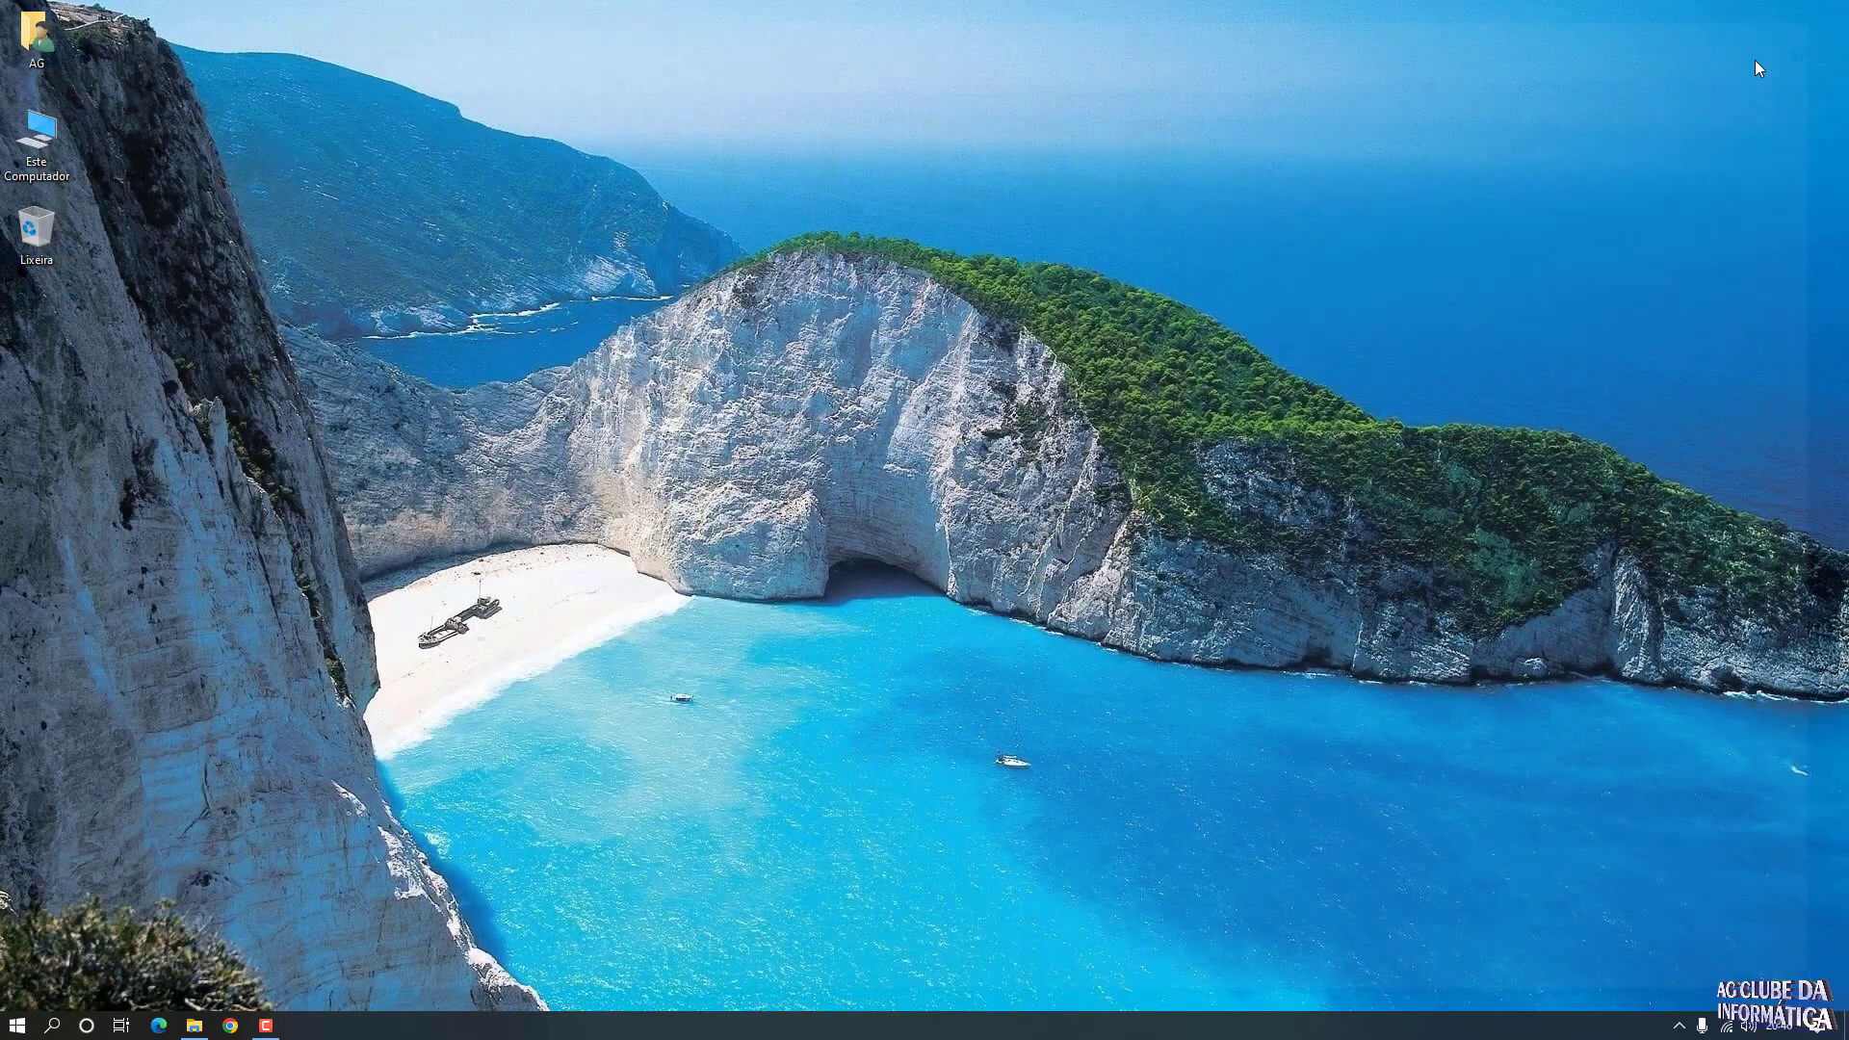
{"action": "left_click", "coordinate": [196, 1026]}
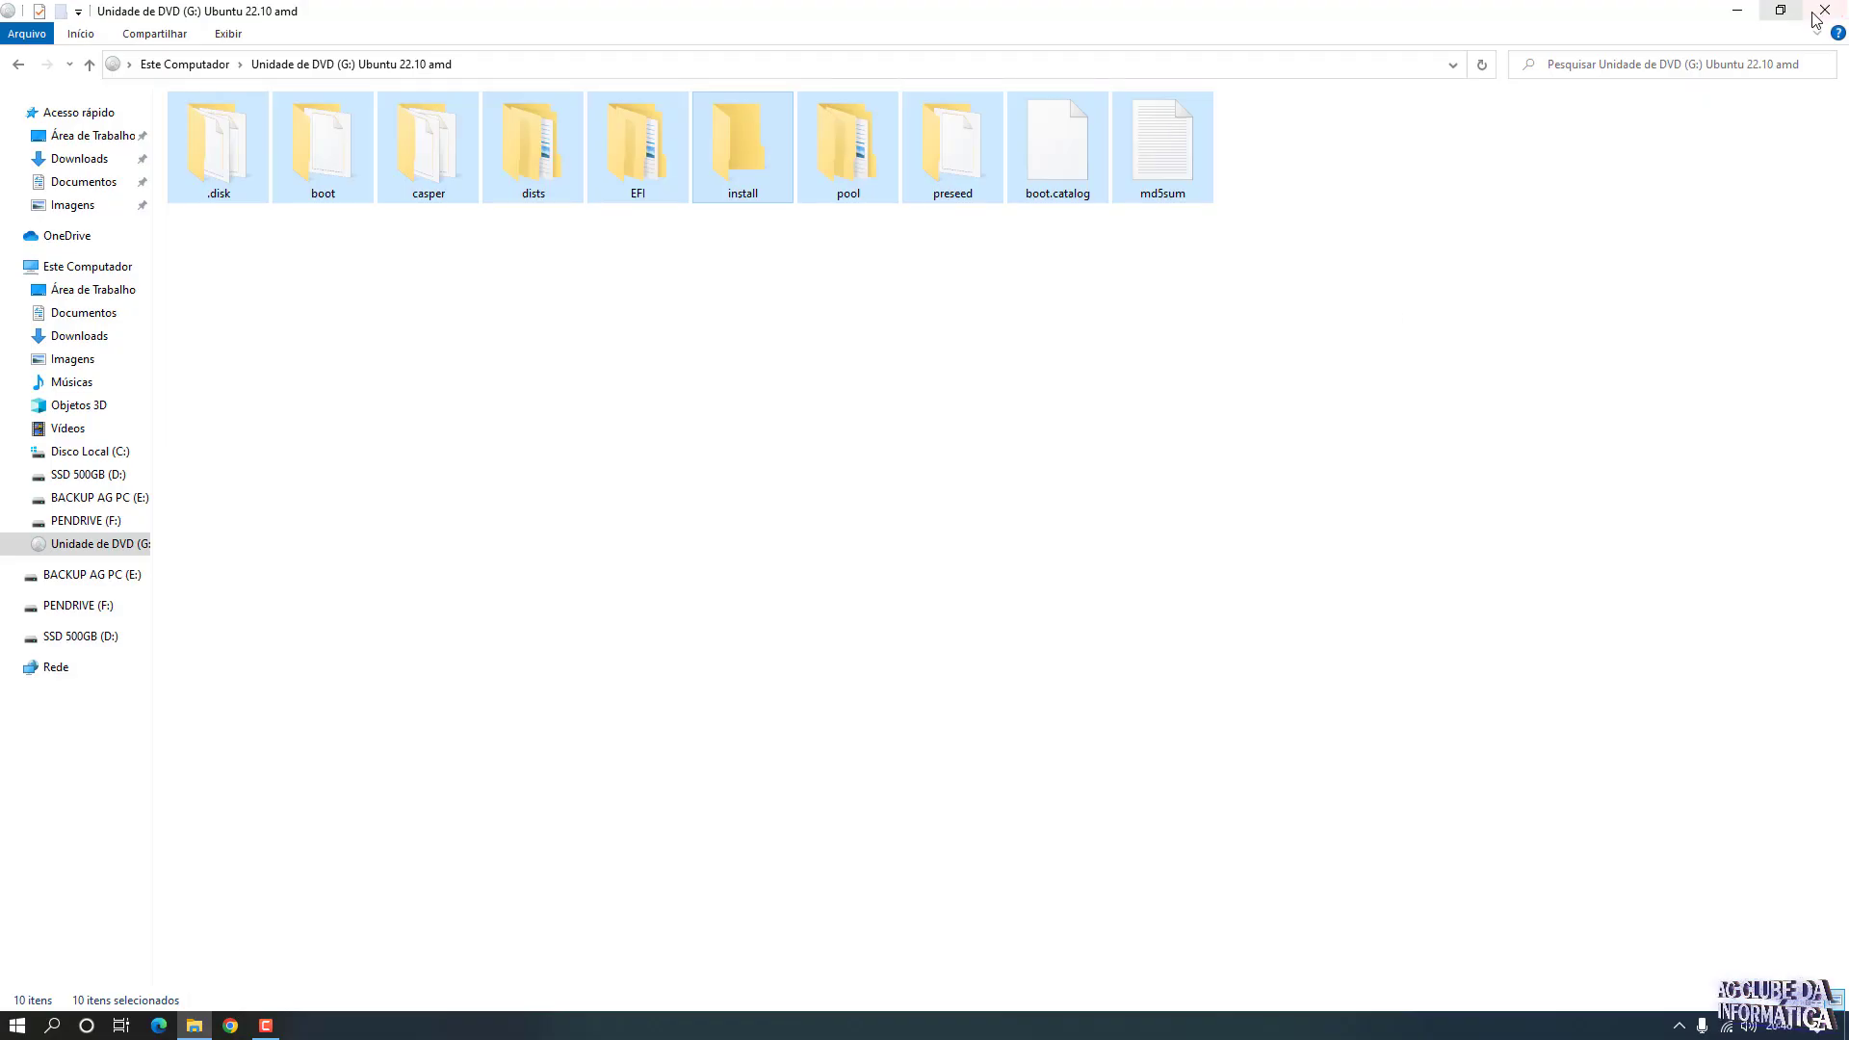
{"action": "left_click", "coordinate": [1736, 10]}
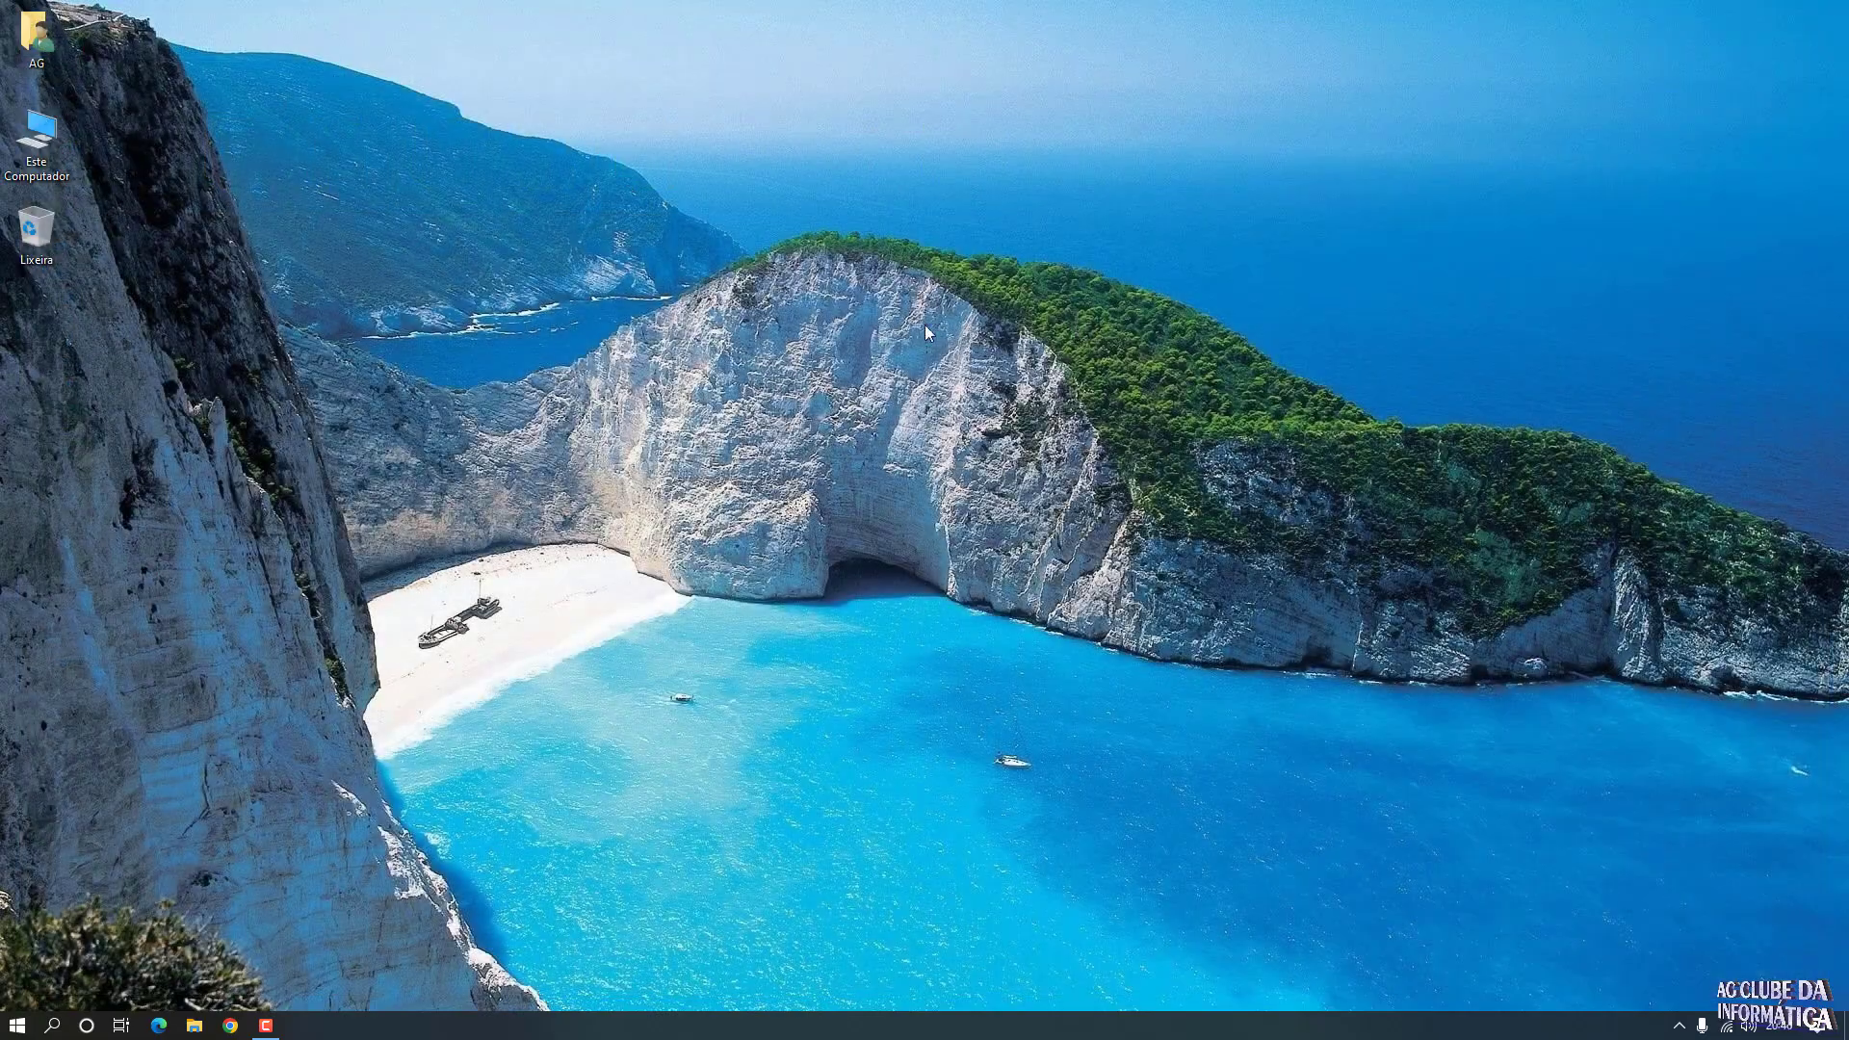
Inspect the used space and contents of PENDRIVE (F:) from Este Computador, and return to the drive list.
{"action": "double_click", "coordinate": [35, 135]}
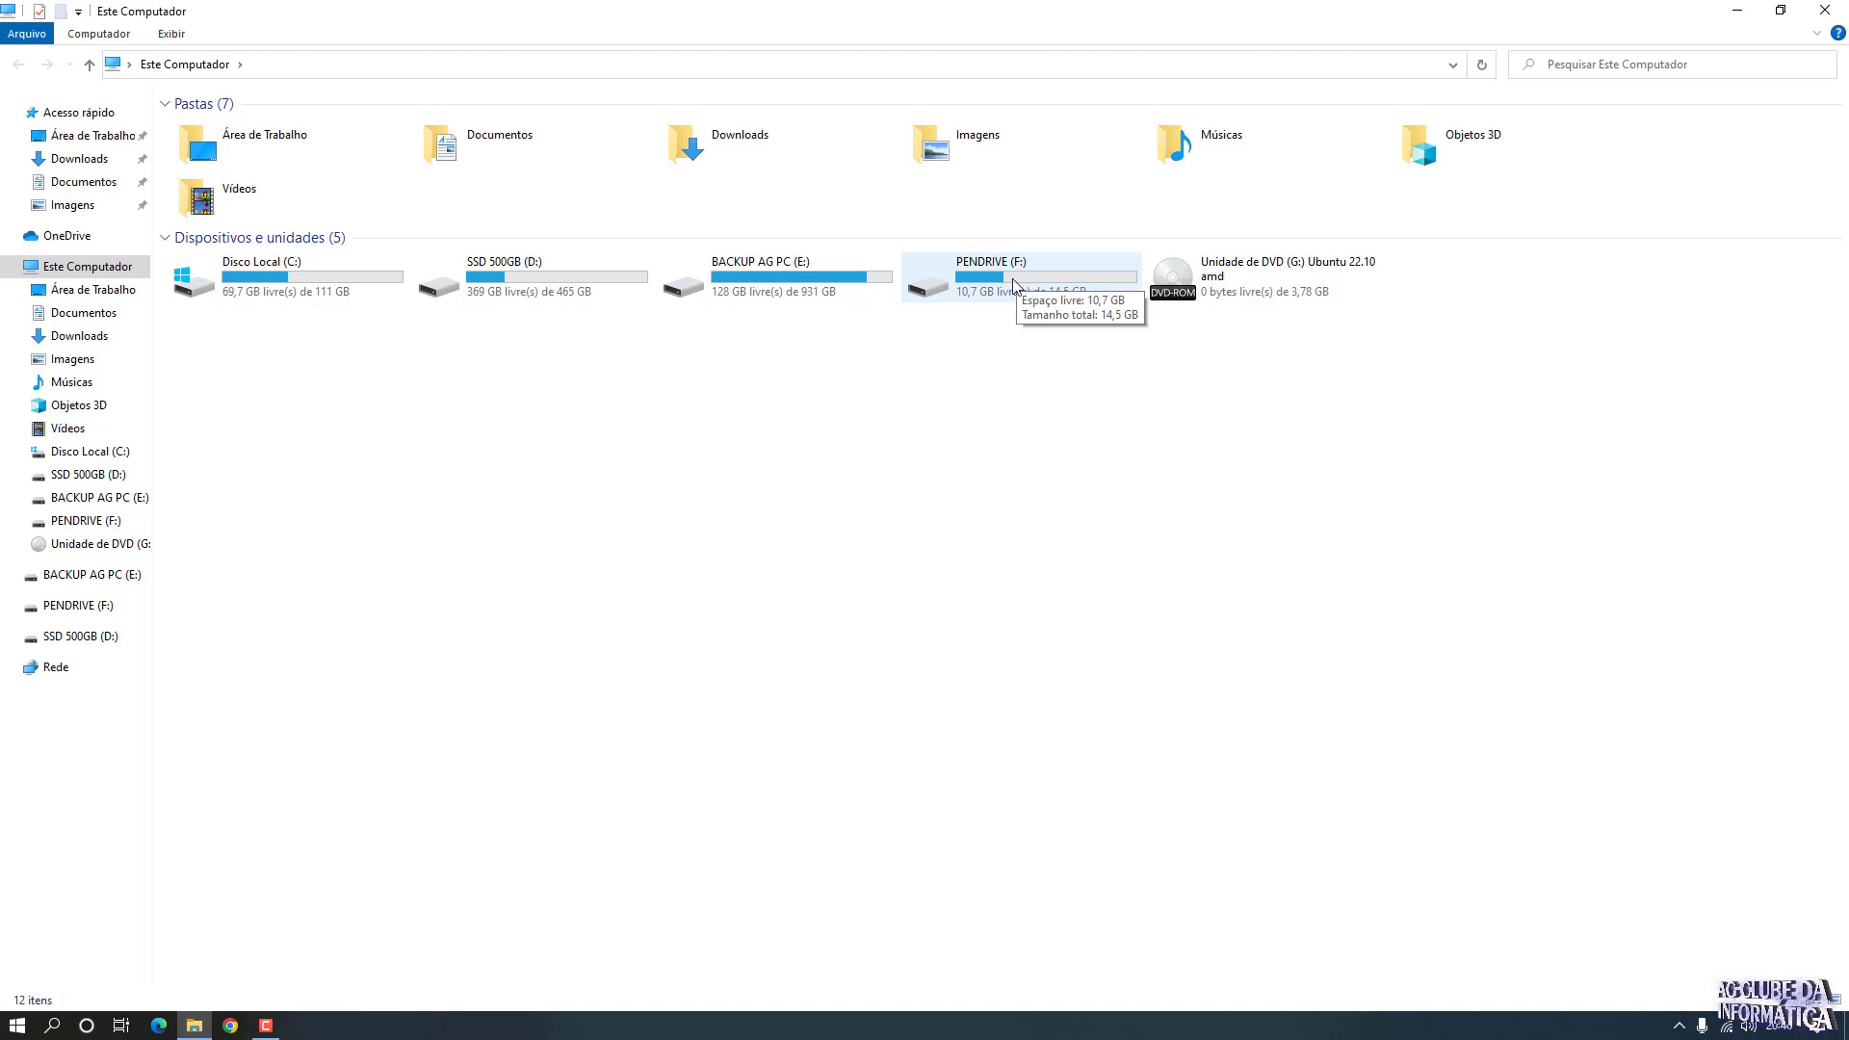
{"action": "double_click", "coordinate": [1006, 291]}
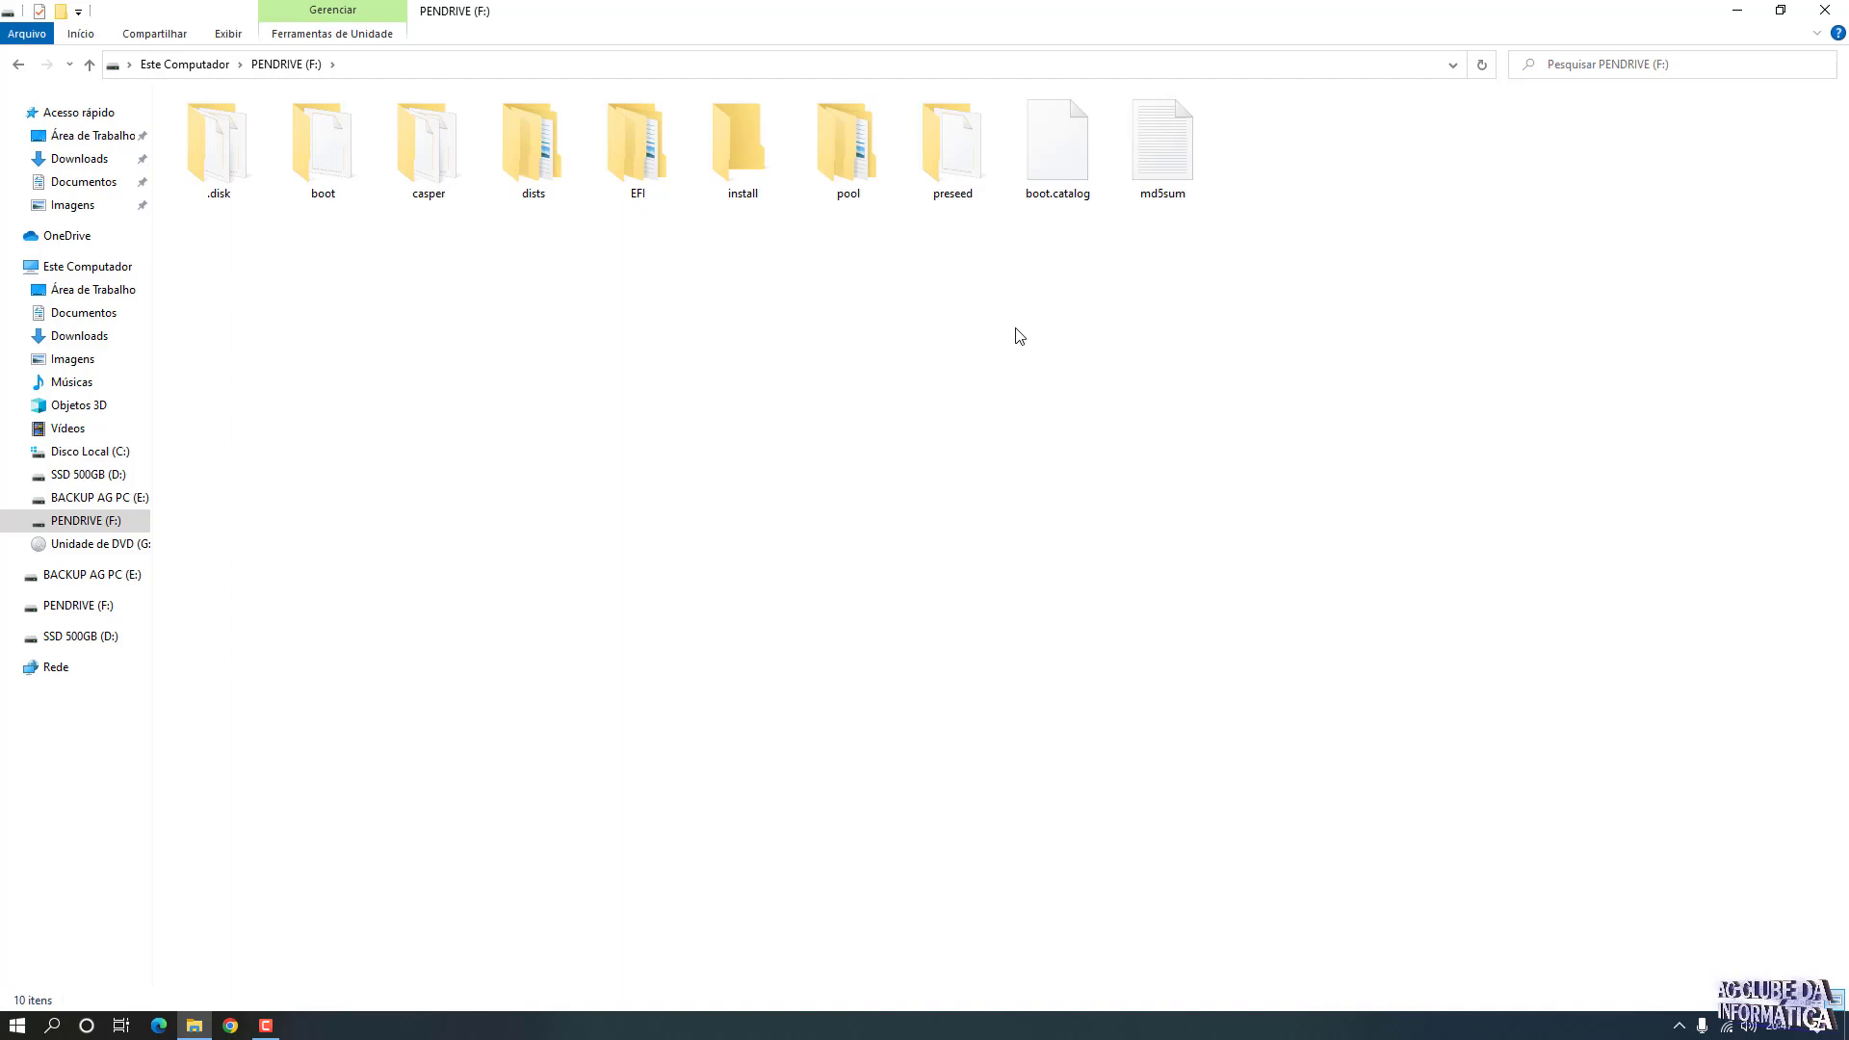
{"action": "left_click", "coordinate": [18, 65]}
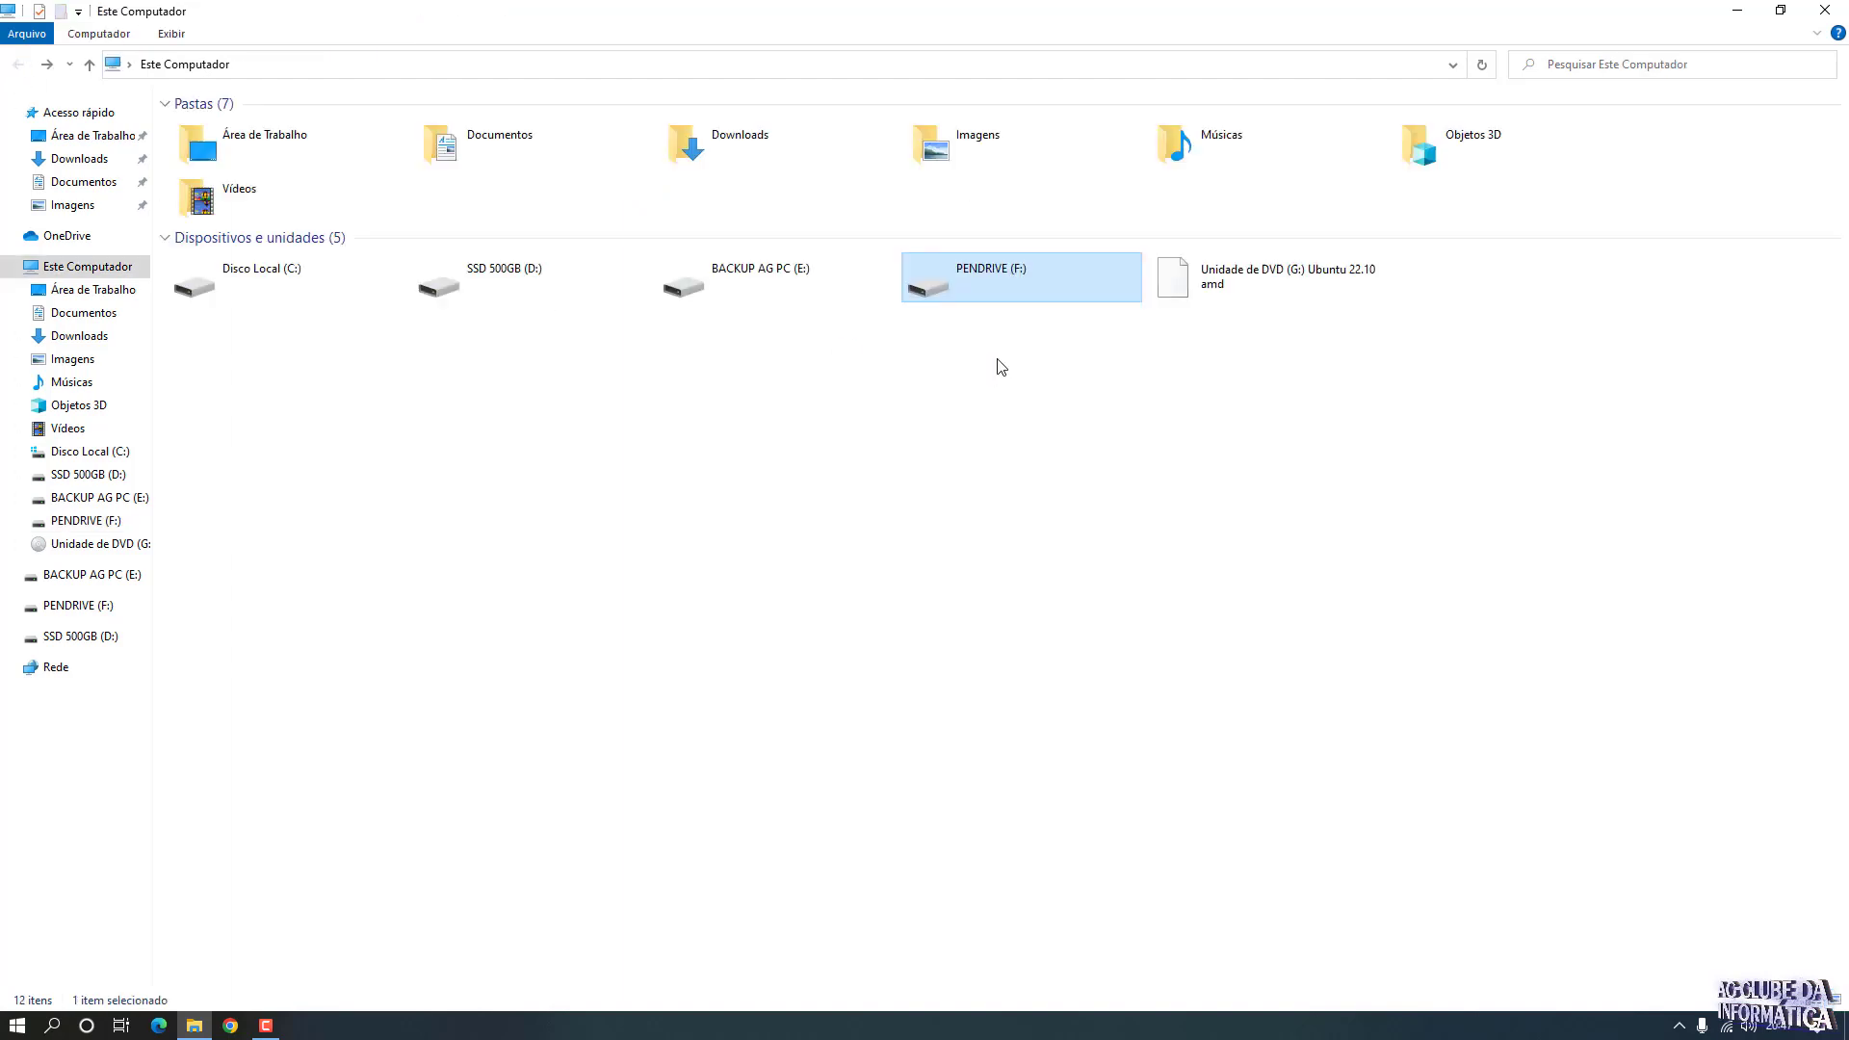
{"action": "left_click", "coordinate": [922, 443]}
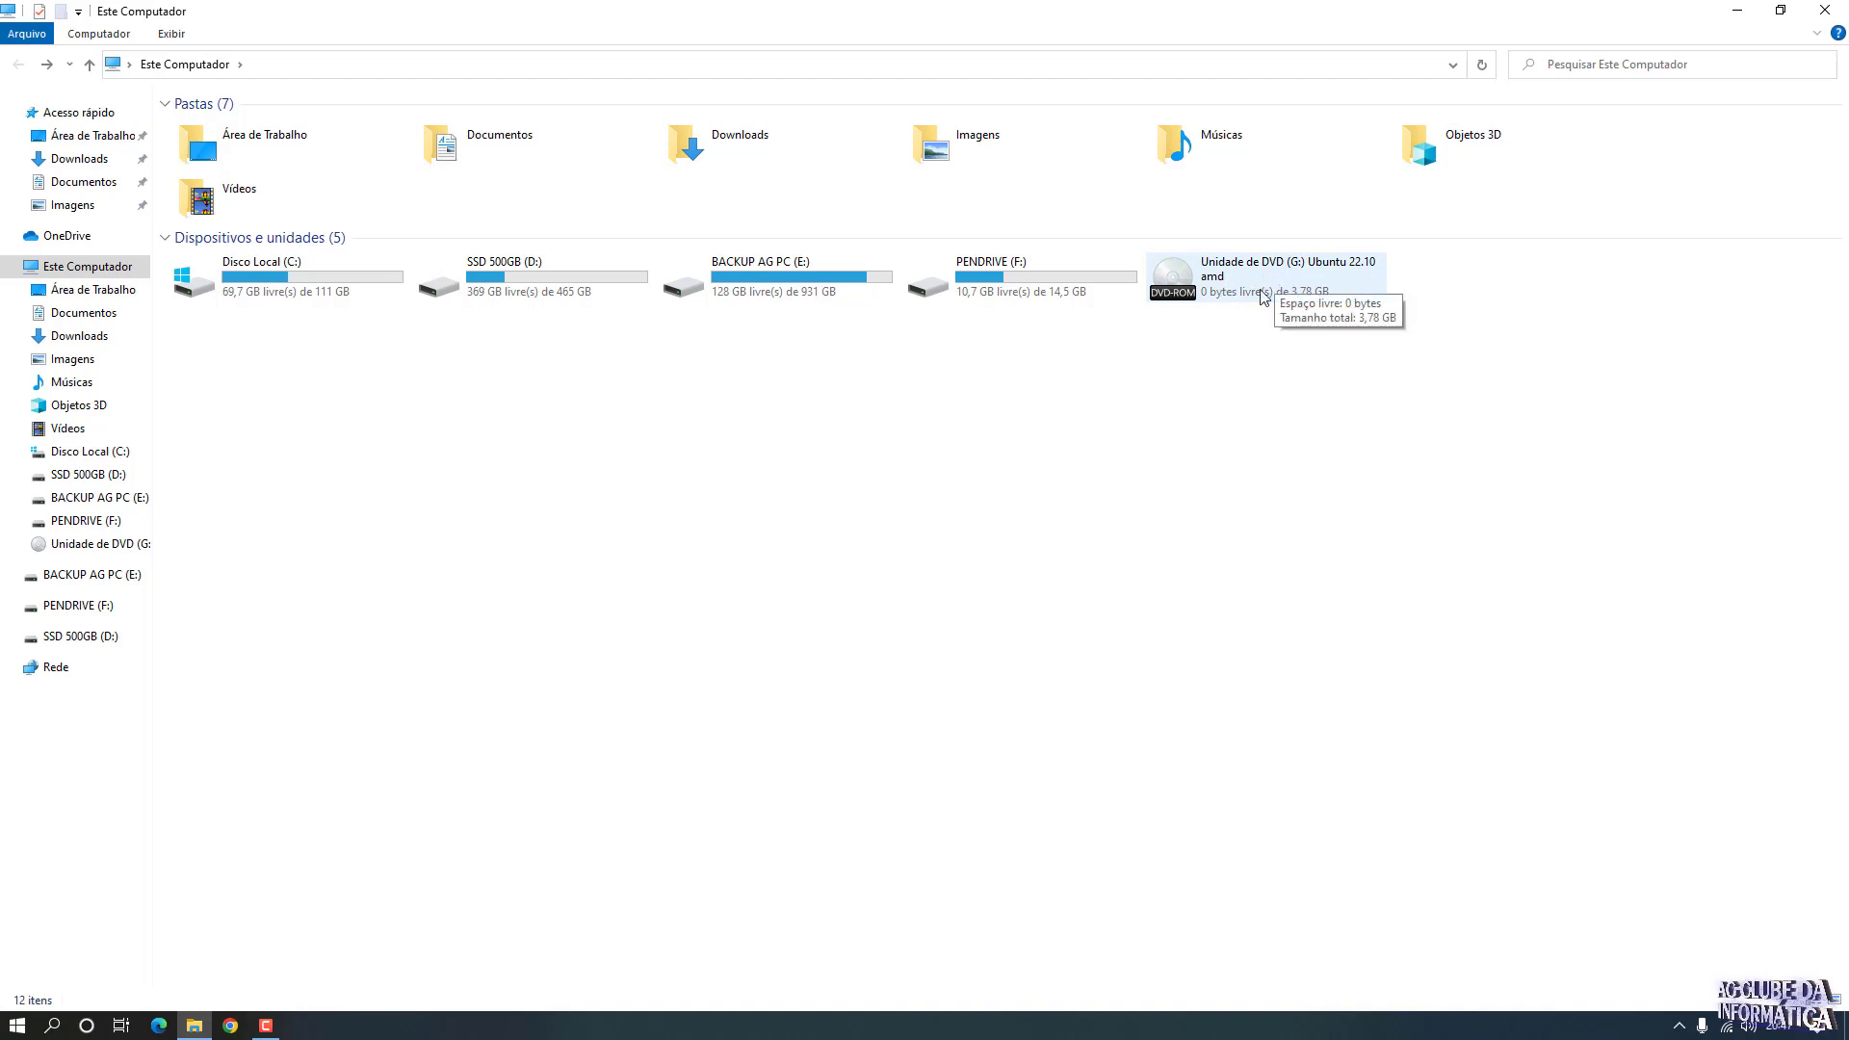
Eject the mounted Ubuntu 22.10 DVD drive (G:) and close the remaining file windows.
{"action": "left_click", "coordinate": [1221, 282]}
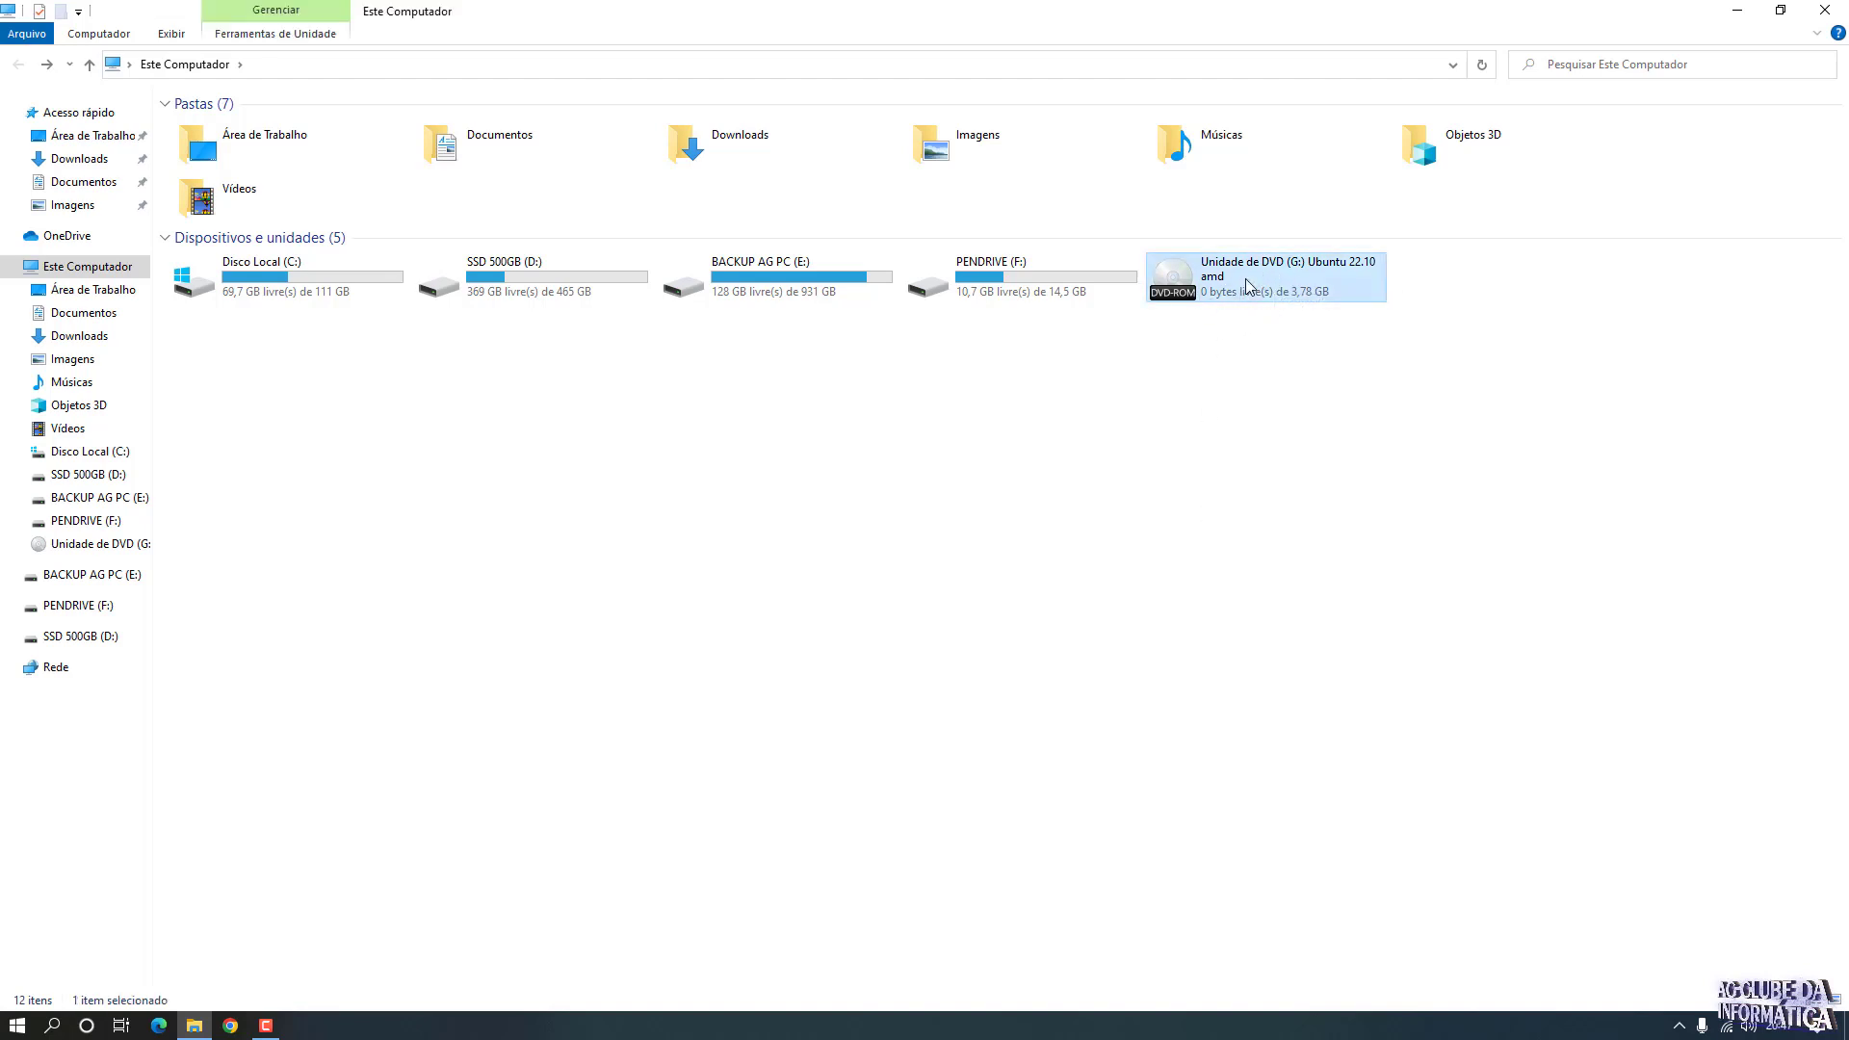
{"action": "left_click", "coordinate": [296, 43]}
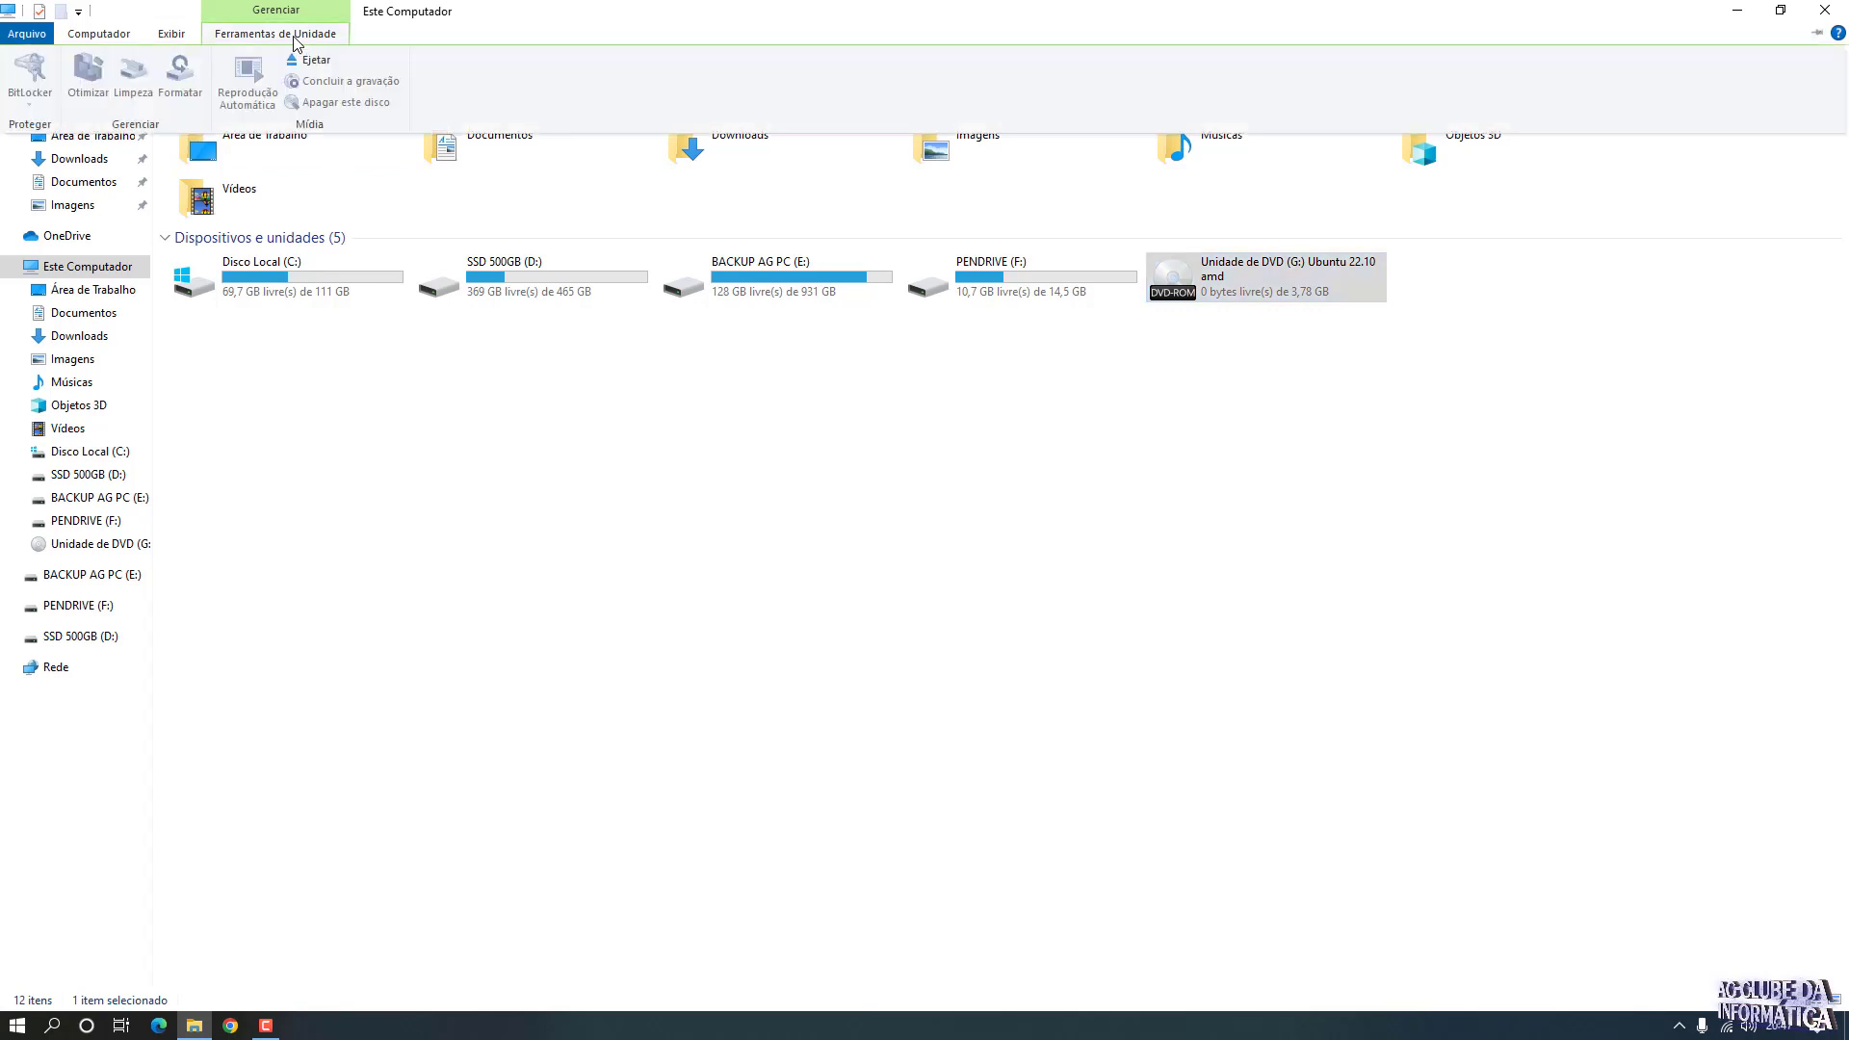
{"action": "left_click", "coordinate": [303, 68]}
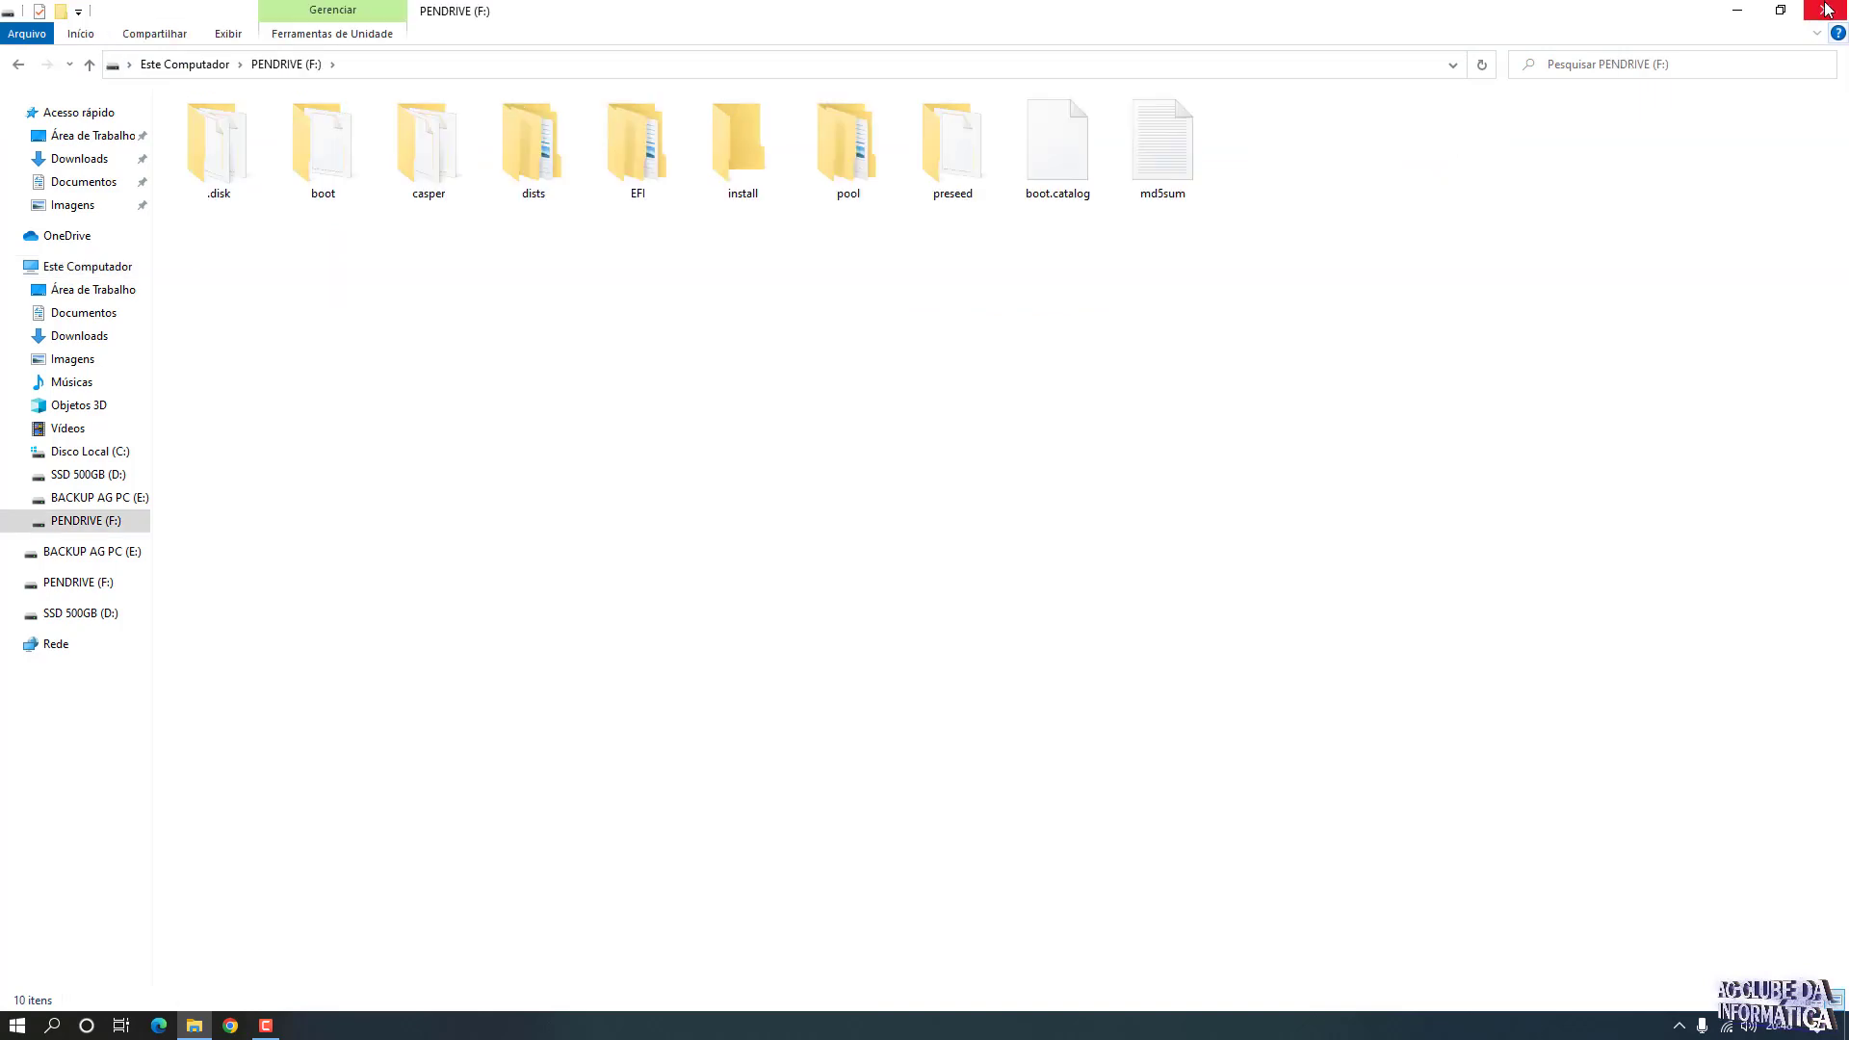
{"action": "left_click", "coordinate": [1826, 10]}
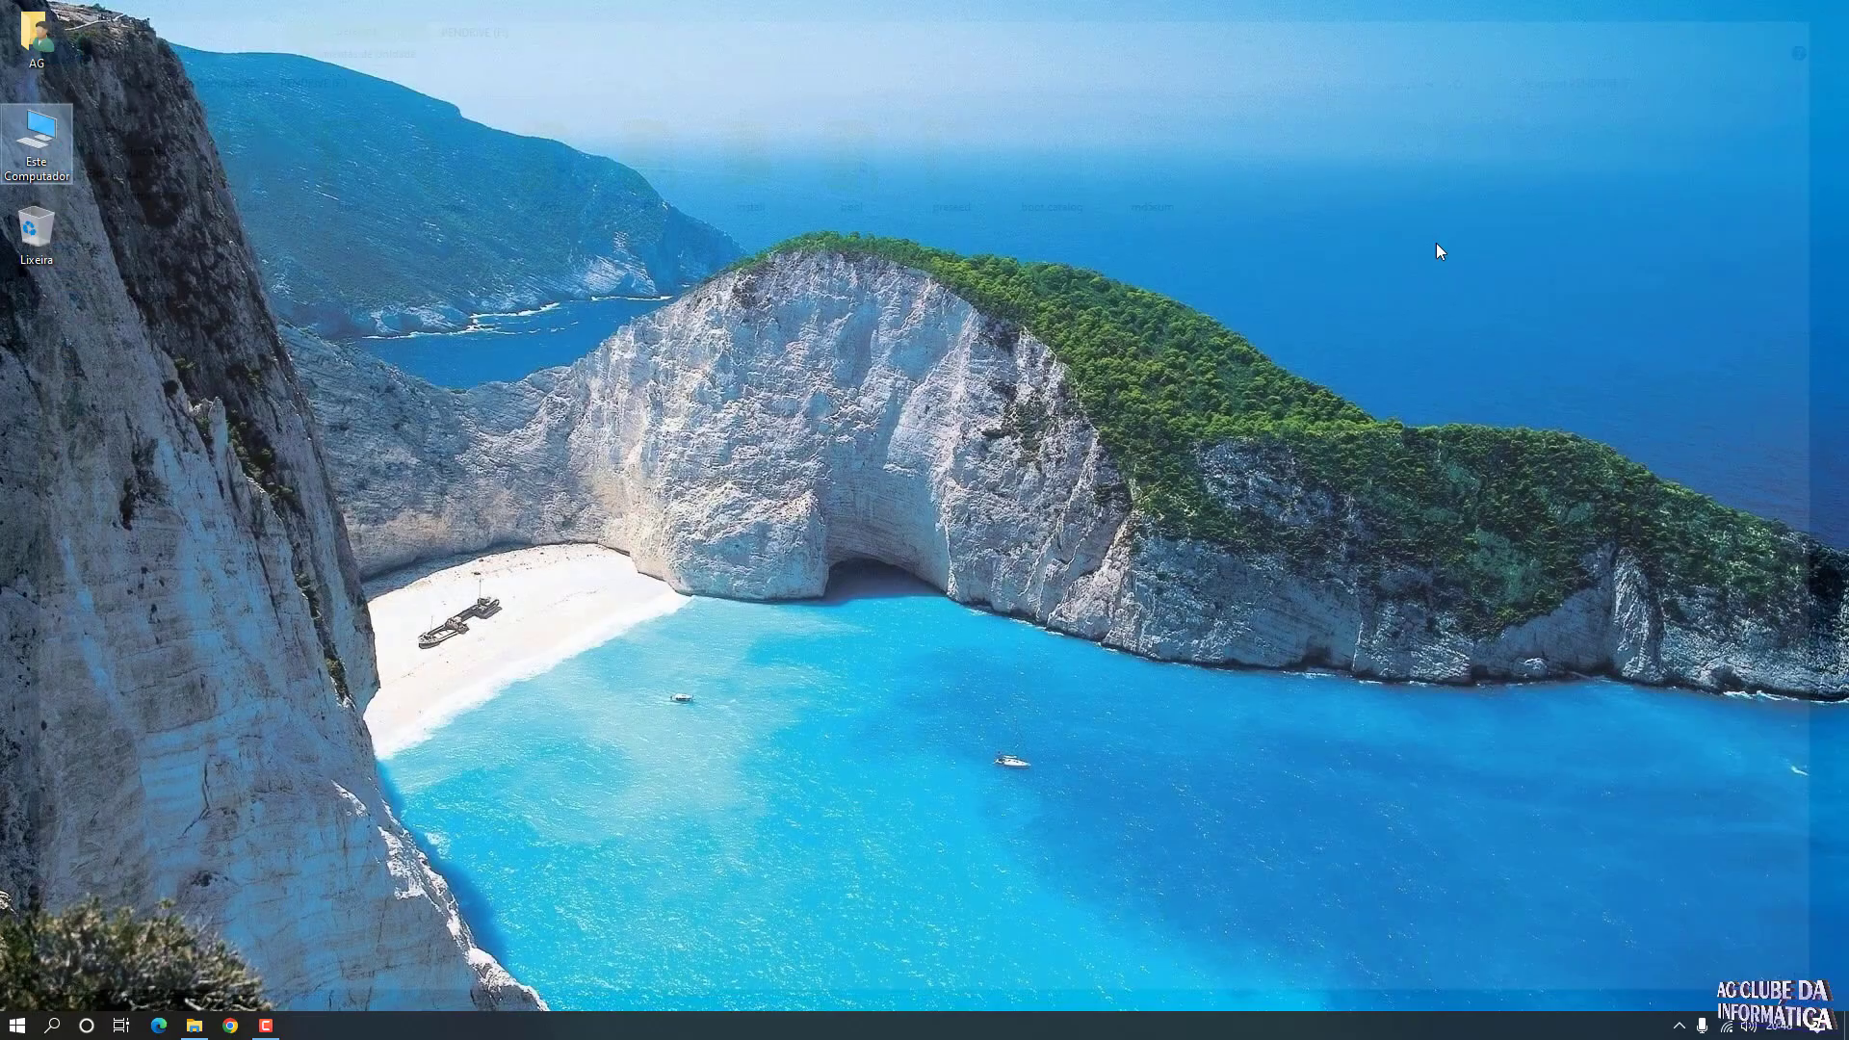